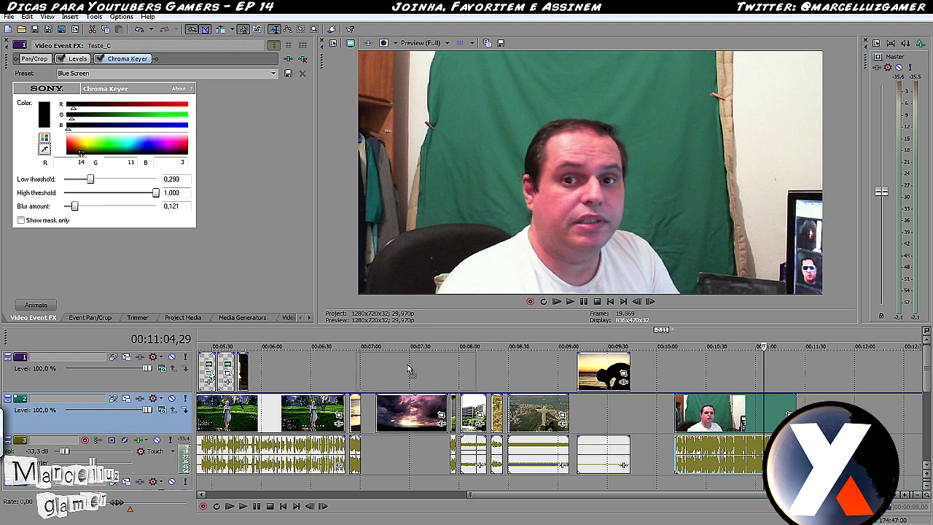
# - Lower the volume of the webcam clip's audio event on the lower audio track
pyautogui.moveTo(392, 488); pyautogui.dragTo(379, 484)
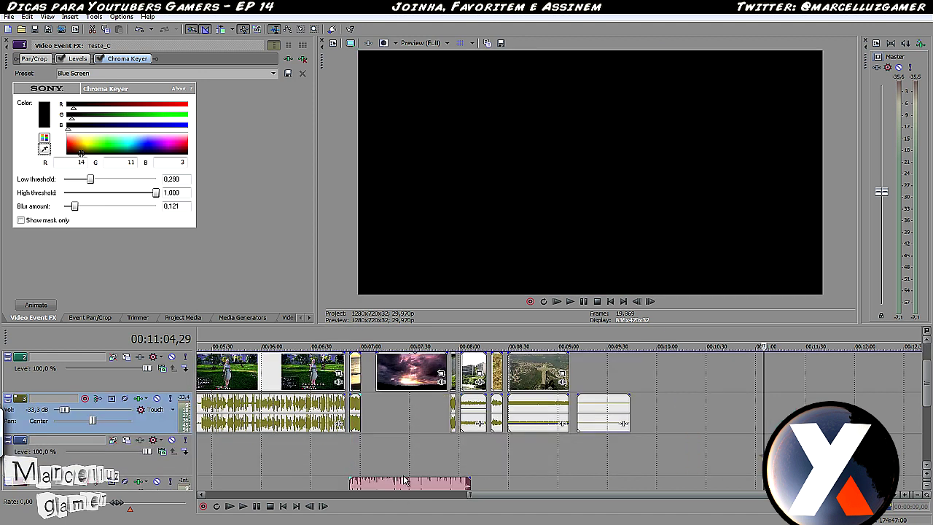
pyautogui.moveTo(410, 479); pyautogui.dragTo(408, 505)
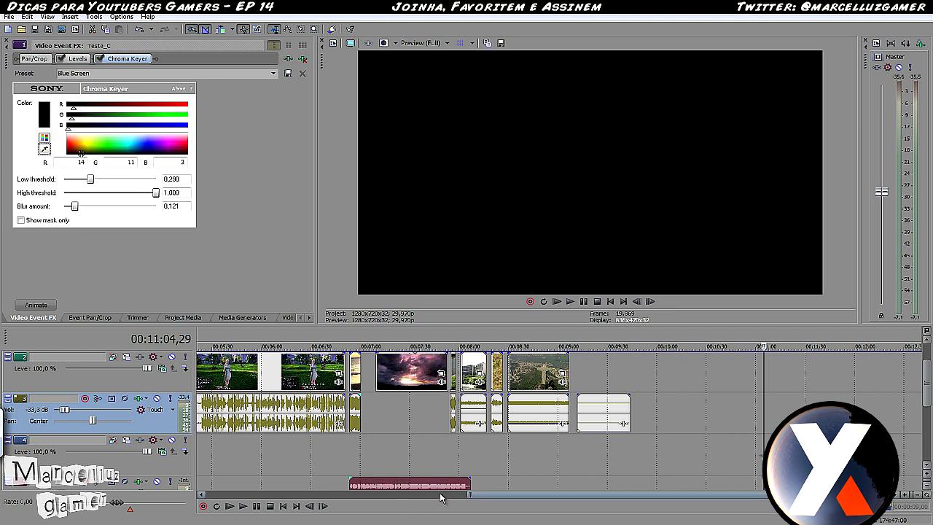
# - Move the webcam video on track 1 over the gameplay clip, directly after the logo clip, and trim about 27 seconds off its end
pyautogui.moveTo(924, 386); pyautogui.dragTo(924, 368)
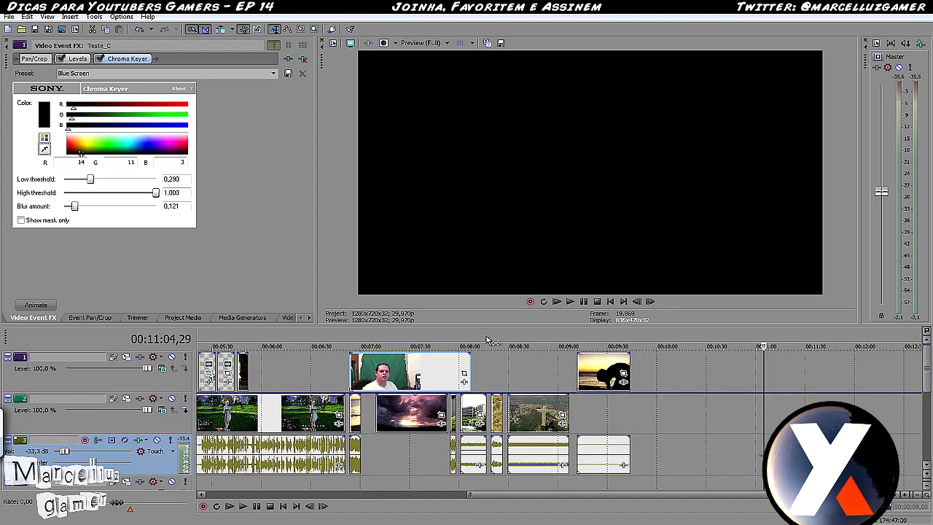
pyautogui.moveTo(400, 372); pyautogui.dragTo(303, 372)
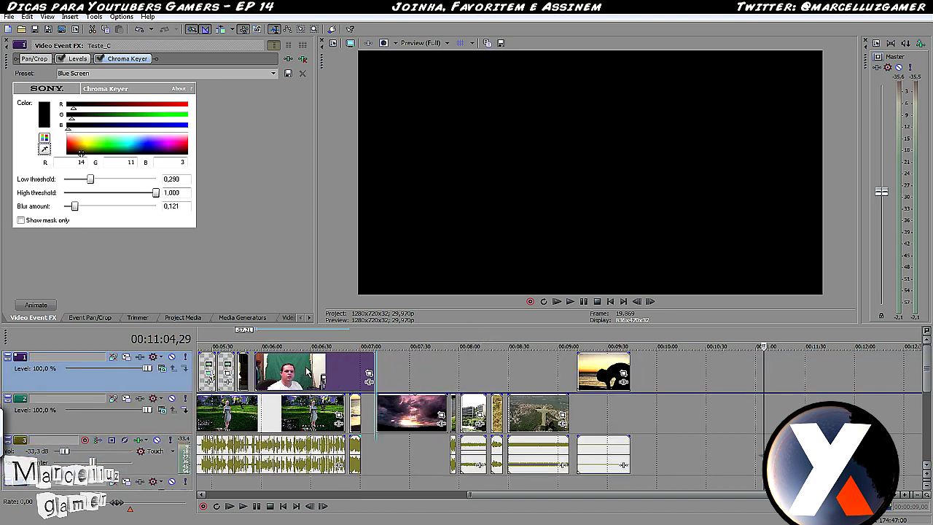
pyautogui.click(374, 362)
pyautogui.moveTo(373, 363); pyautogui.dragTo(323, 373)
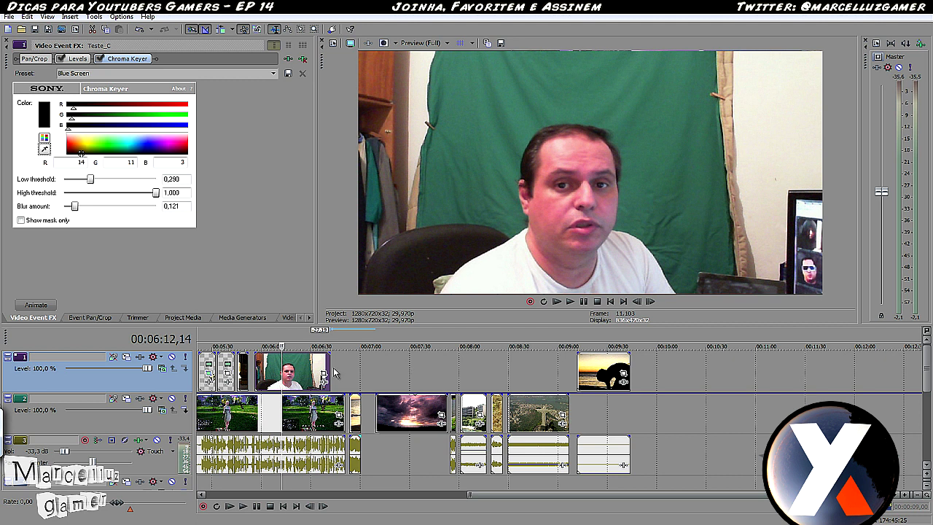
pyautogui.moveTo(290, 378)
pyautogui.mouseDown()
pyautogui.moveTo(389, 378)
pyautogui.moveTo(286, 378)
pyautogui.mouseUp()
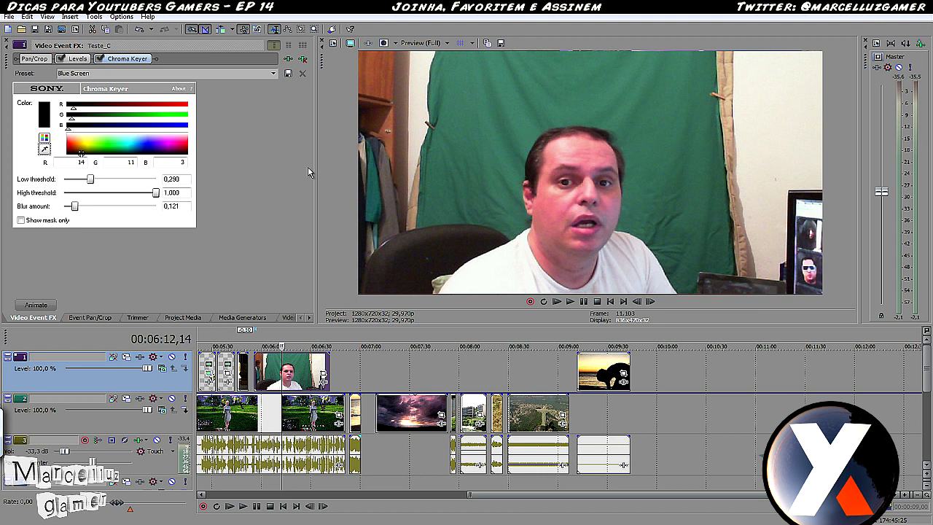
# - Sample the green backdrop as the Chroma Keyer colour of the Teste_C event and toggle its mask-only view
pyautogui.click(45, 149)
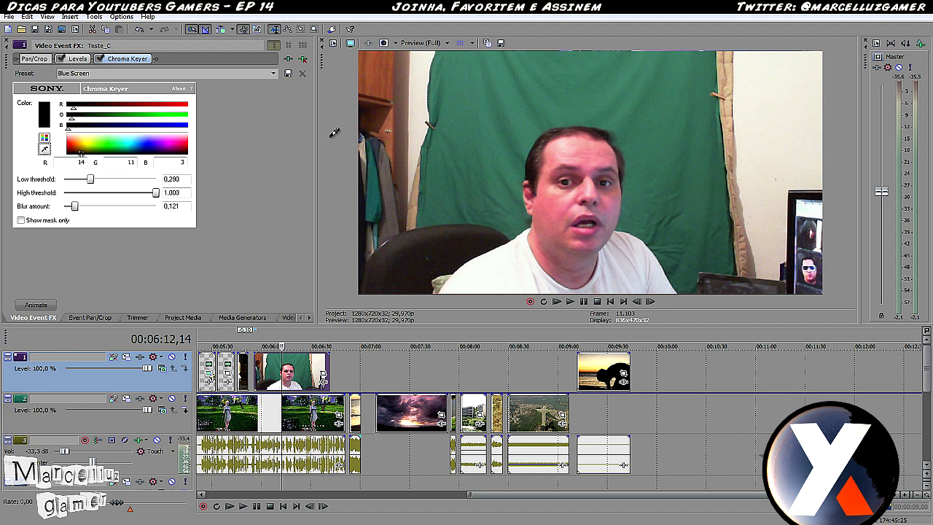
pyautogui.click(523, 113)
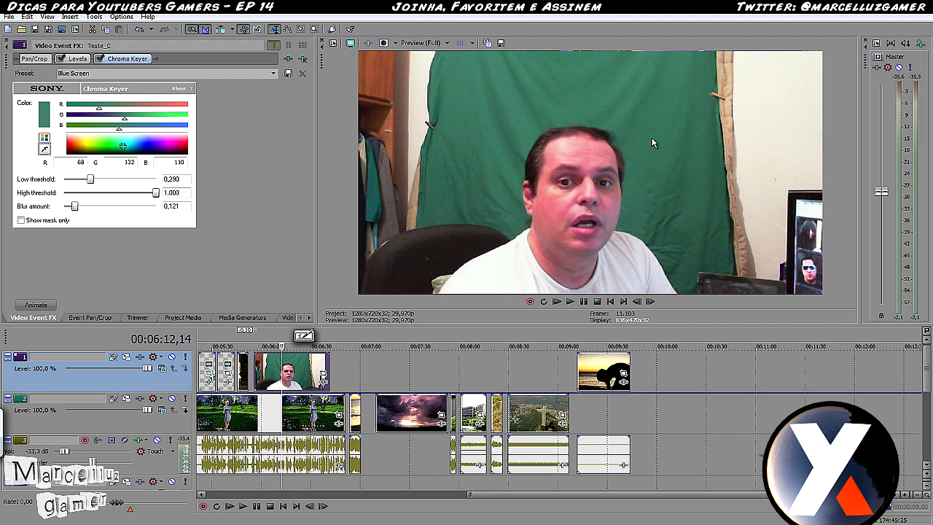
pyautogui.click(23, 221)
pyautogui.click(21, 221)
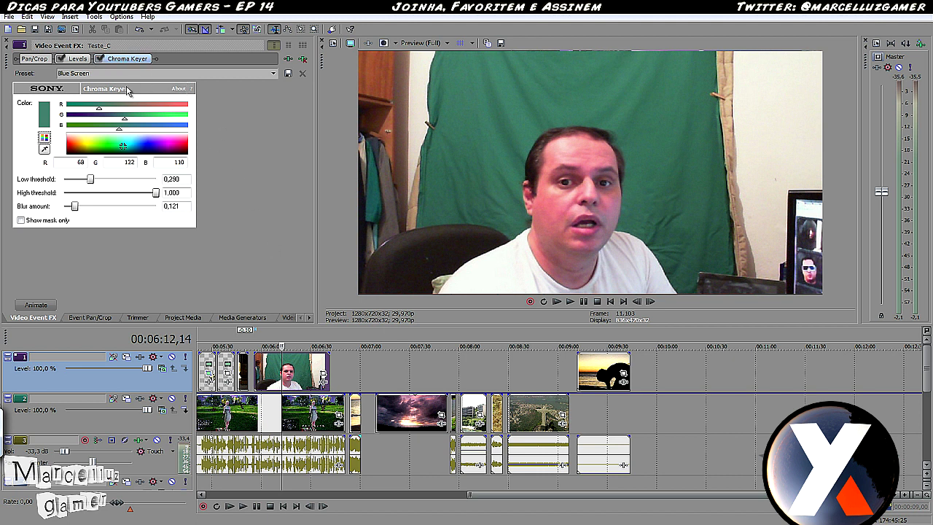
# - Set the Chroma Keyer colour of the Teste_C logo clip to R 0, G 24, B 3 and reposition that clip just before the webcam clip
pyautogui.click(245, 368)
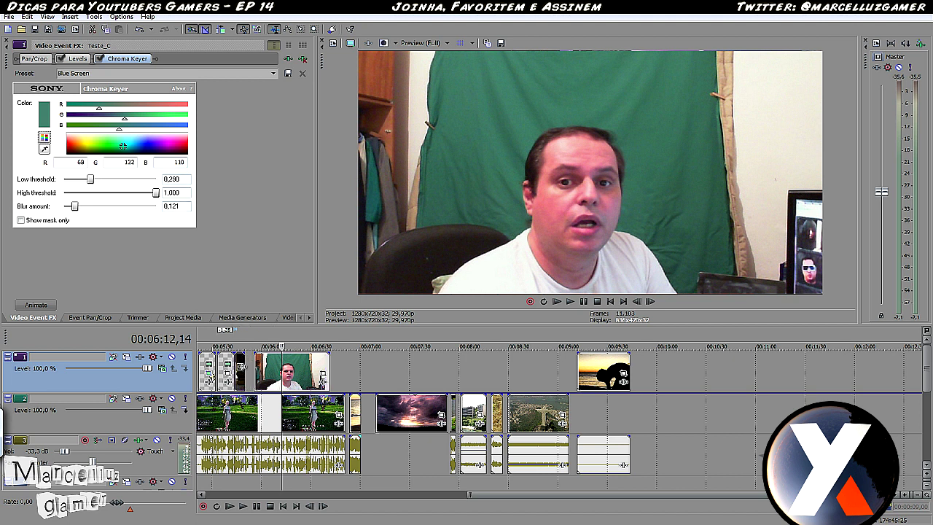
pyautogui.click(248, 372)
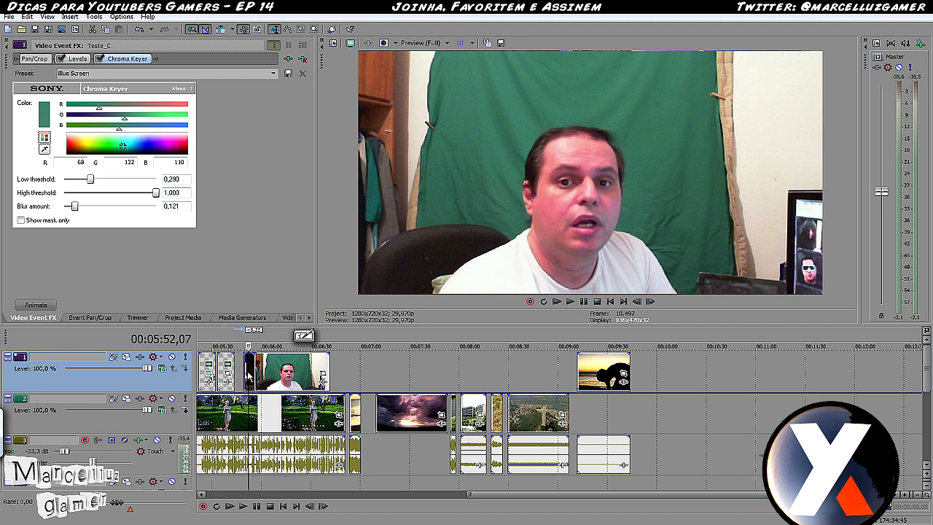
pyautogui.click(109, 153)
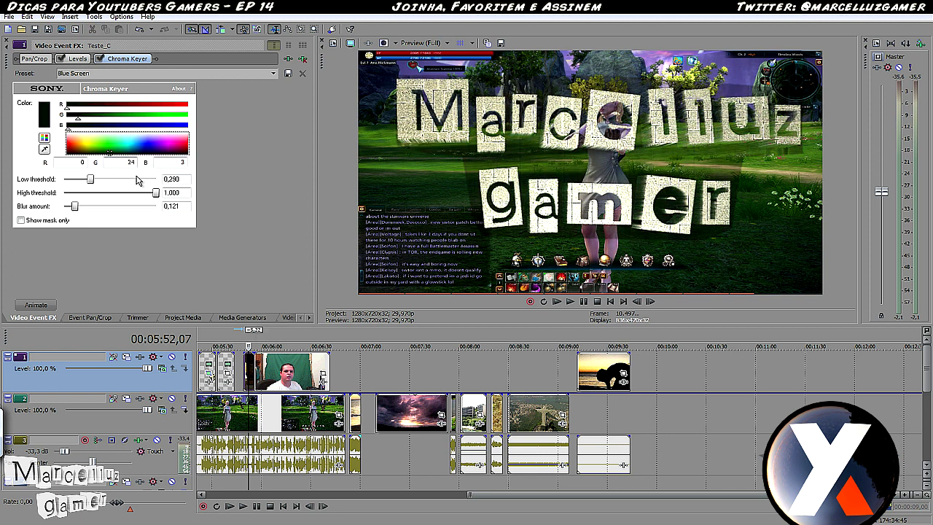
pyautogui.click(292, 370)
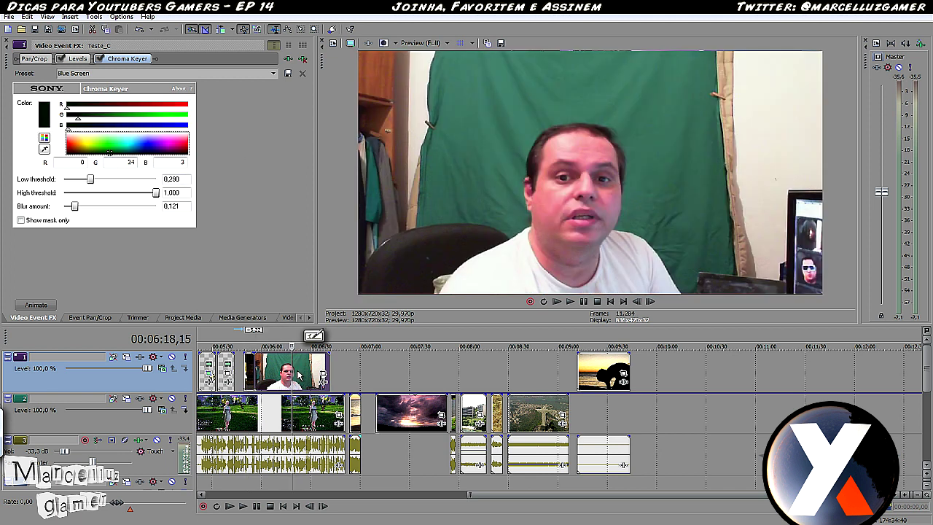
pyautogui.click(248, 373)
pyautogui.moveTo(248, 373); pyautogui.dragTo(243, 373)
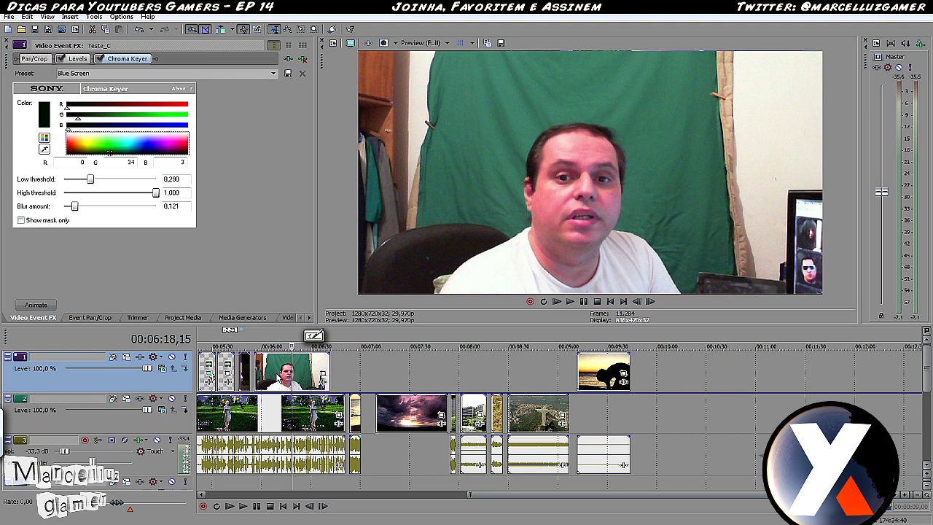
# - Add the Sony Chroma Keyer effect to the webcam video event
pyautogui.click(322, 383)
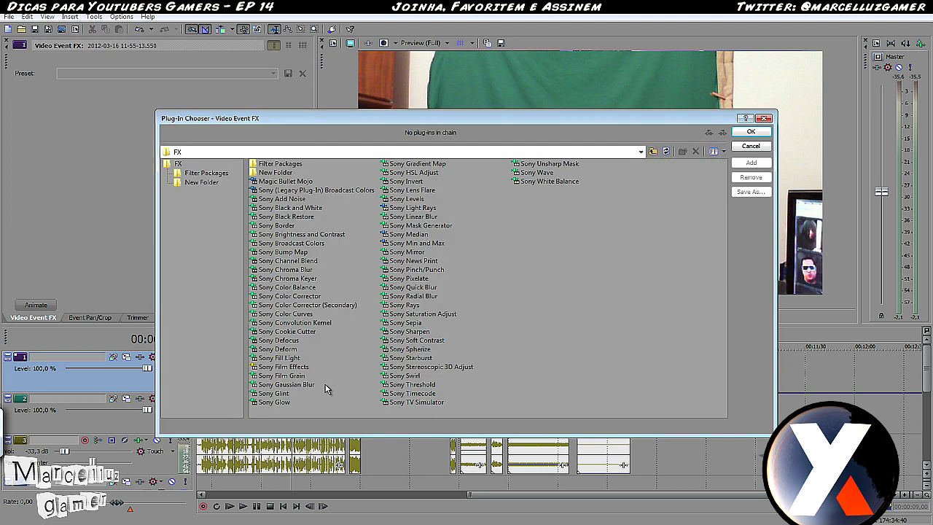
pyautogui.click(751, 146)
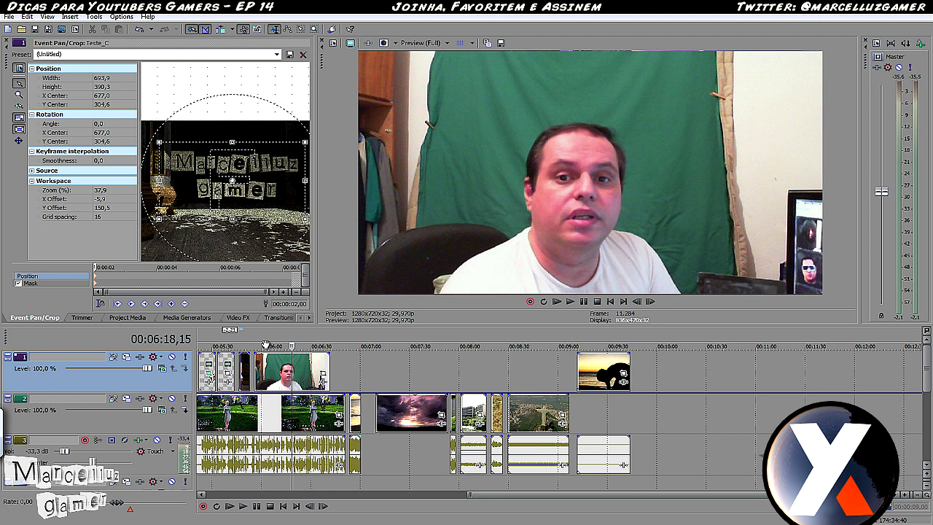
pyautogui.click(321, 379)
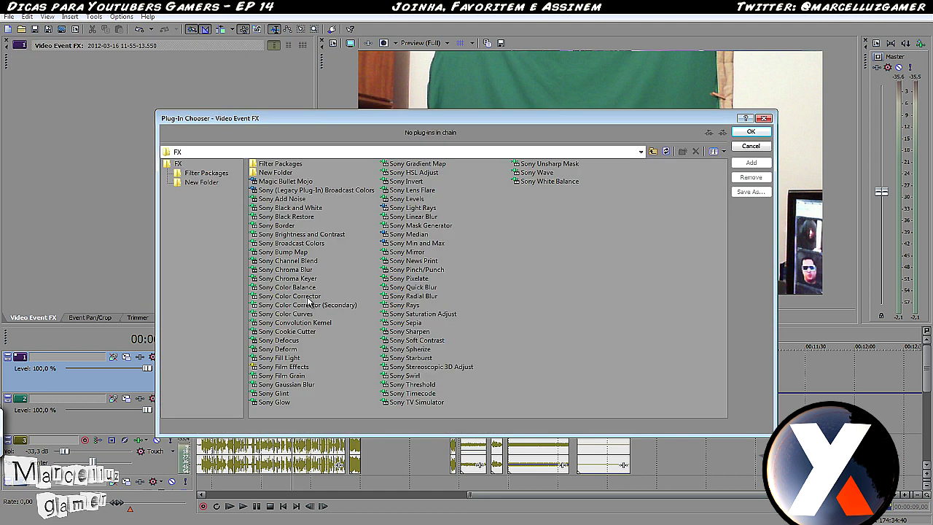
pyautogui.doubleClick(284, 278)
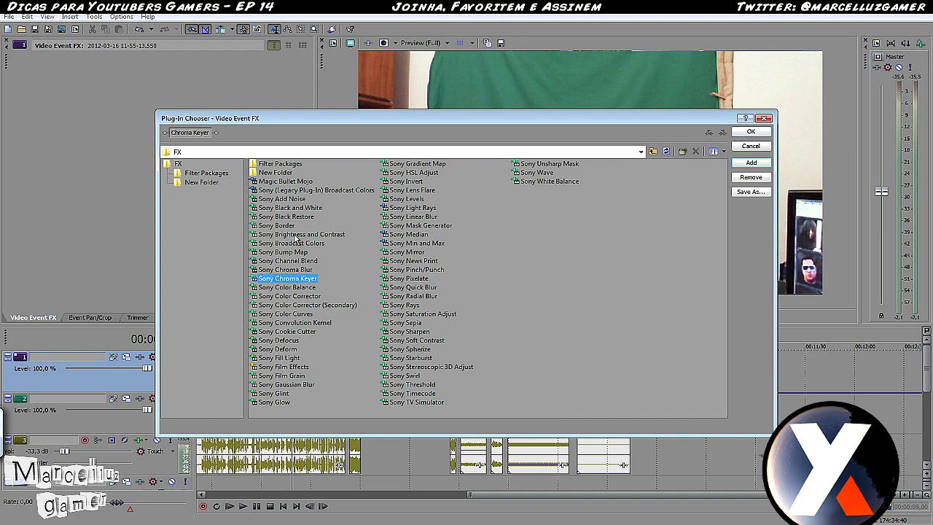
pyautogui.click(753, 133)
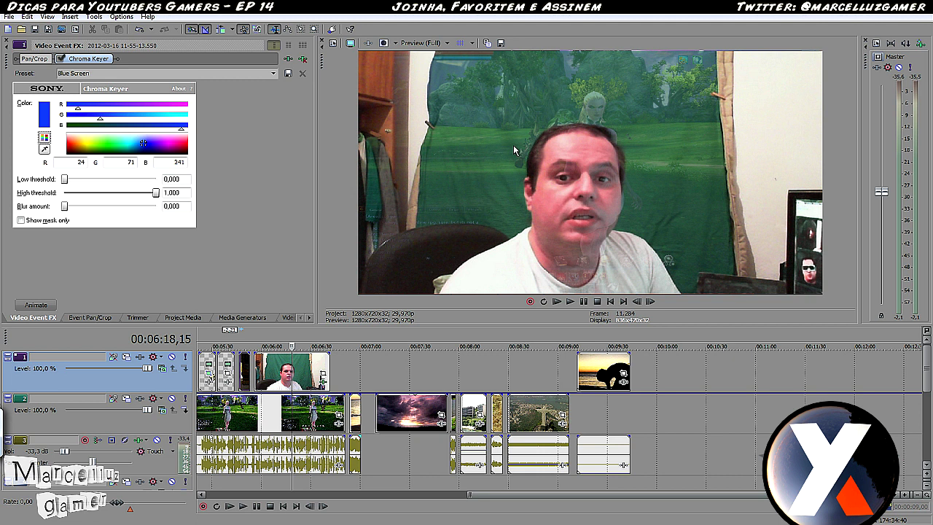
# - Sample the green backdrop in the preview as the webcam clip's key colour and set the high threshold to 1,000
pyautogui.moveTo(155, 192); pyautogui.dragTo(51, 194)
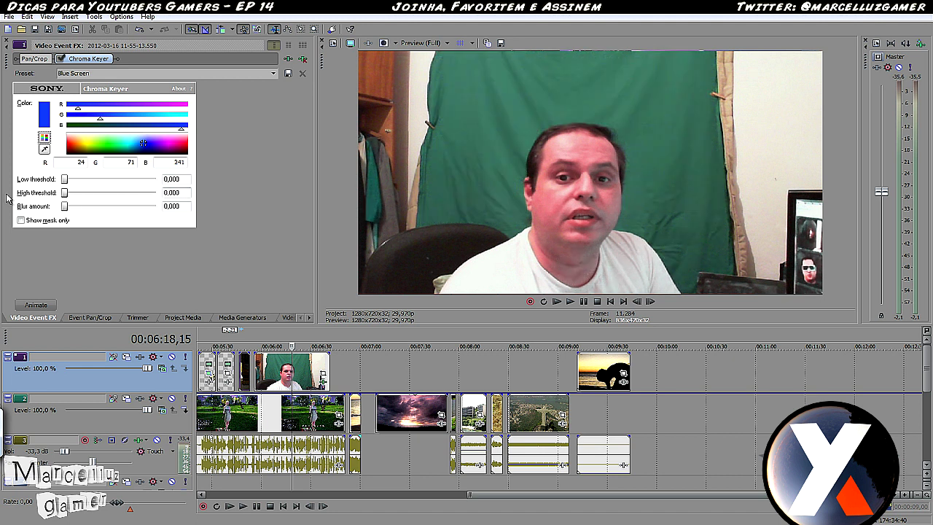
pyautogui.click(43, 149)
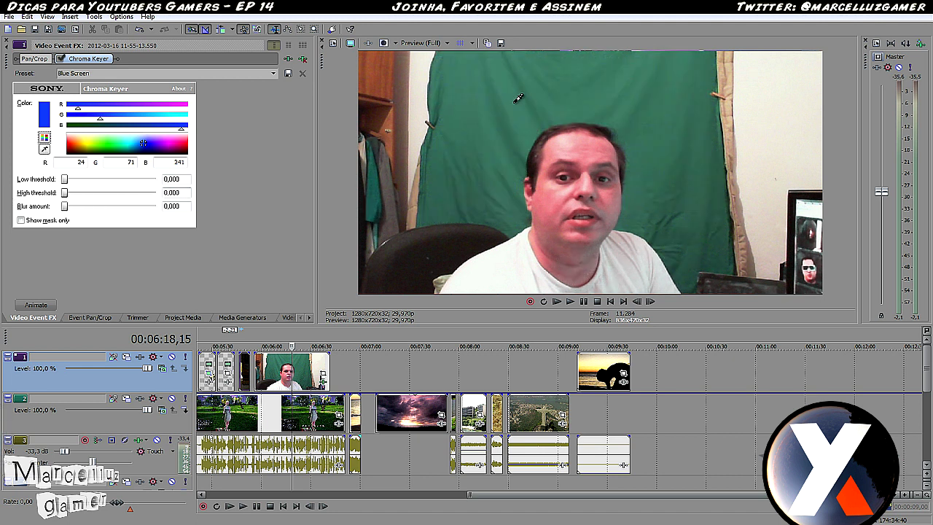
pyautogui.click(466, 99)
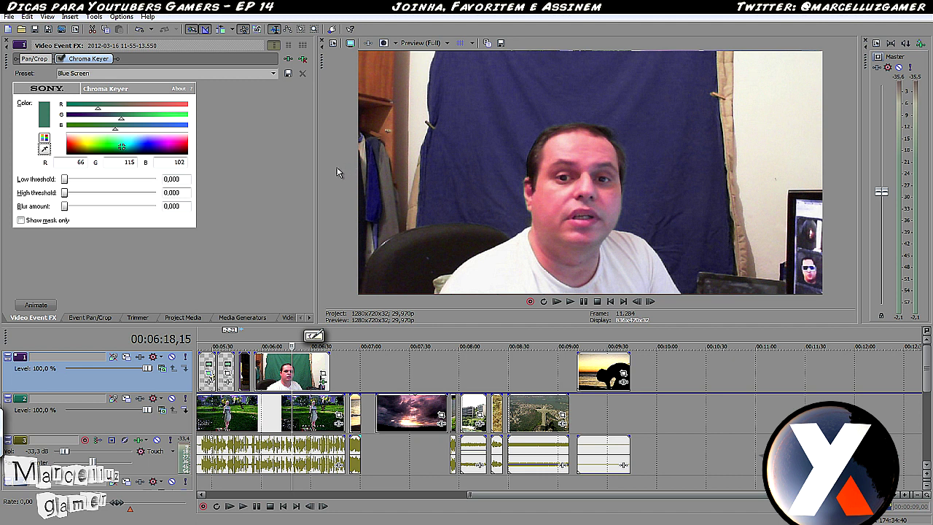
pyautogui.moveTo(64, 193); pyautogui.dragTo(173, 195)
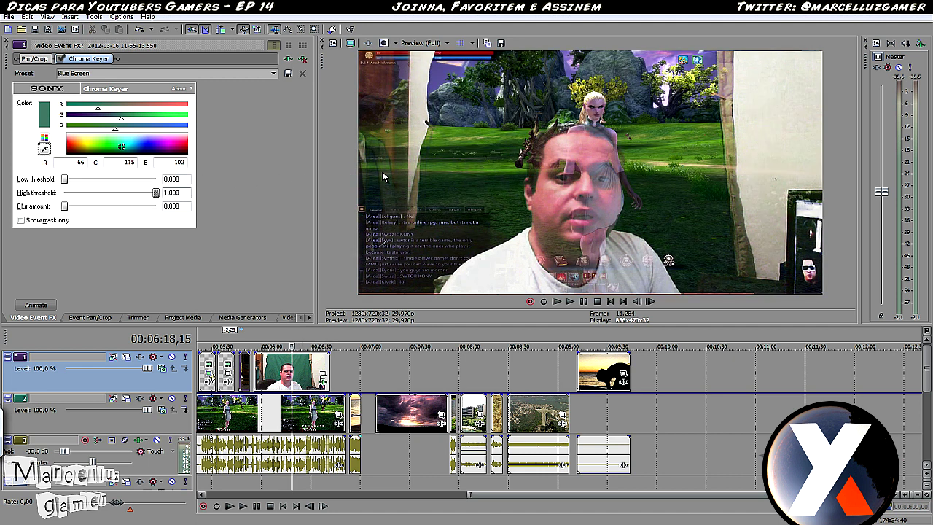
pyautogui.moveTo(155, 193)
pyautogui.mouseDown()
pyautogui.moveTo(125, 194)
pyautogui.moveTo(163, 196)
pyautogui.mouseUp()
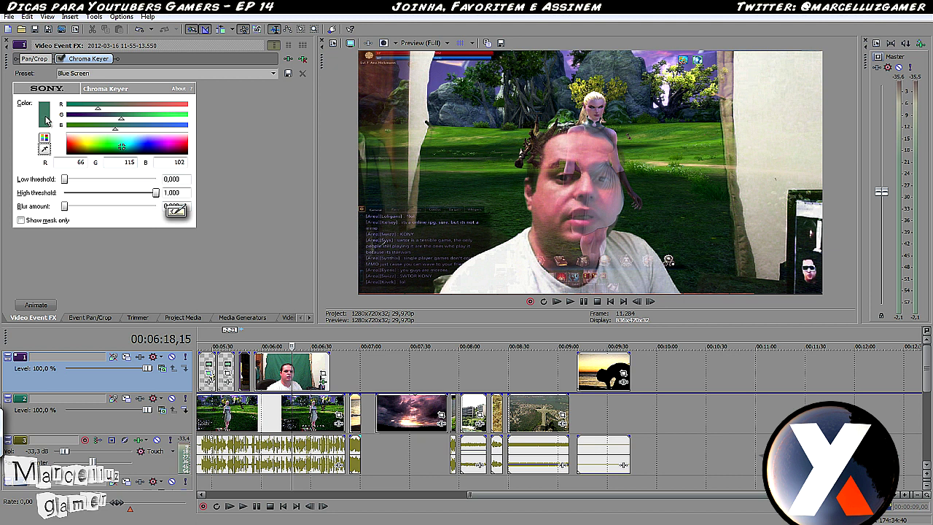
# - Show only the key mask and set the low threshold to 0,254, high threshold to 0,357 and blur amount to 0,133
pyautogui.click(22, 221)
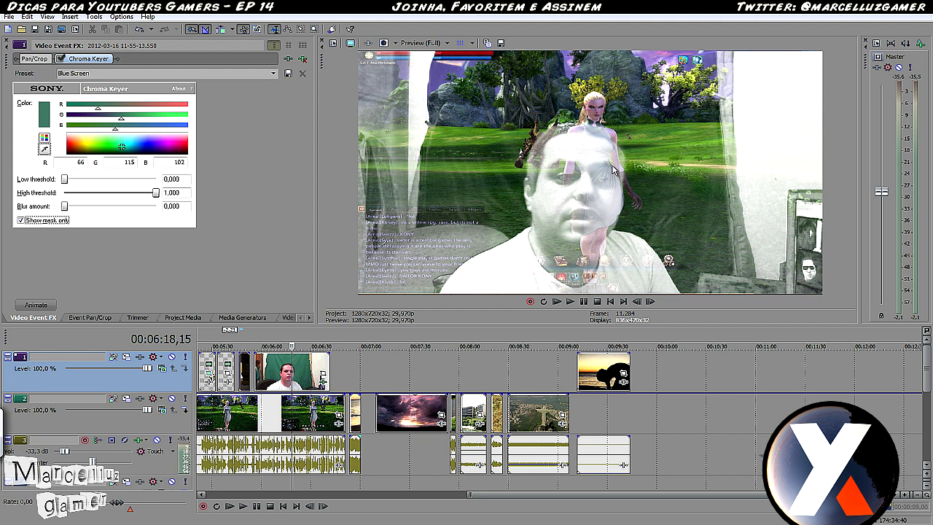
pyautogui.click(47, 223)
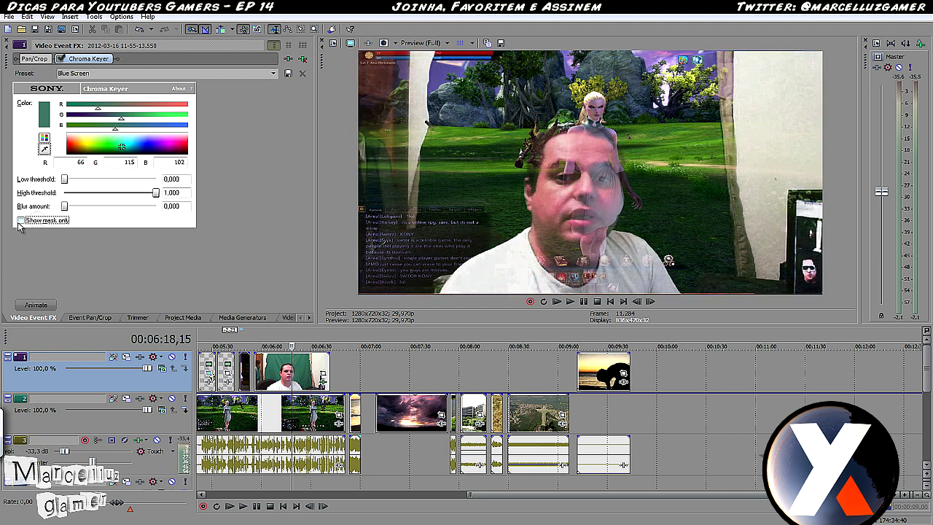
pyautogui.click(46, 223)
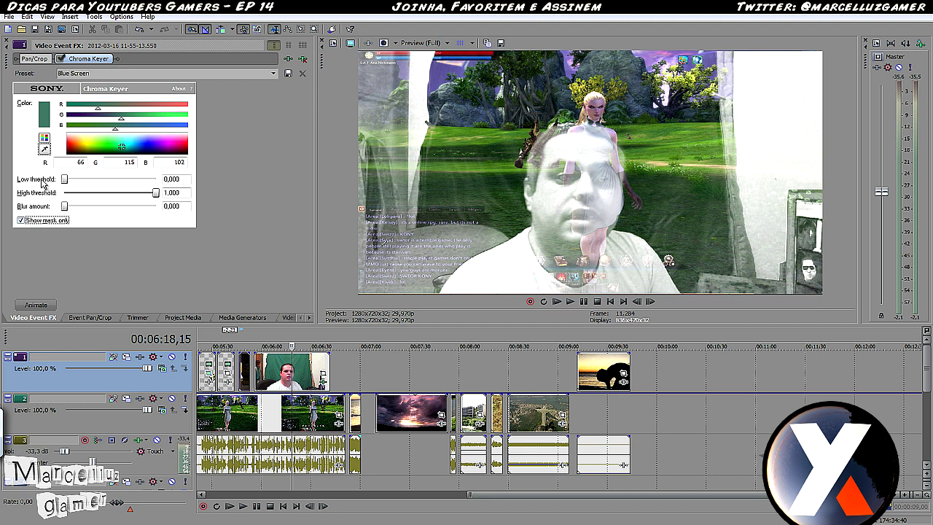
pyautogui.moveTo(155, 195); pyautogui.dragTo(91, 183)
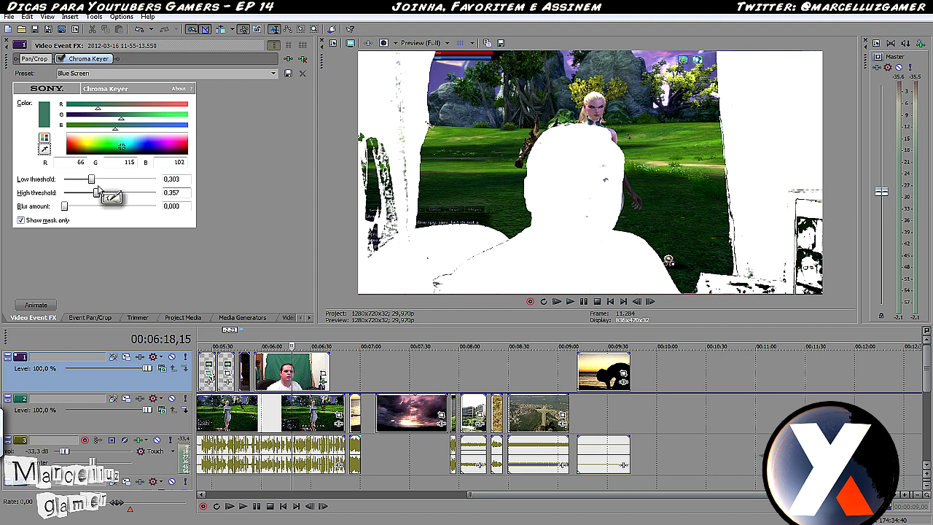
pyautogui.moveTo(93, 187); pyautogui.dragTo(78, 208)
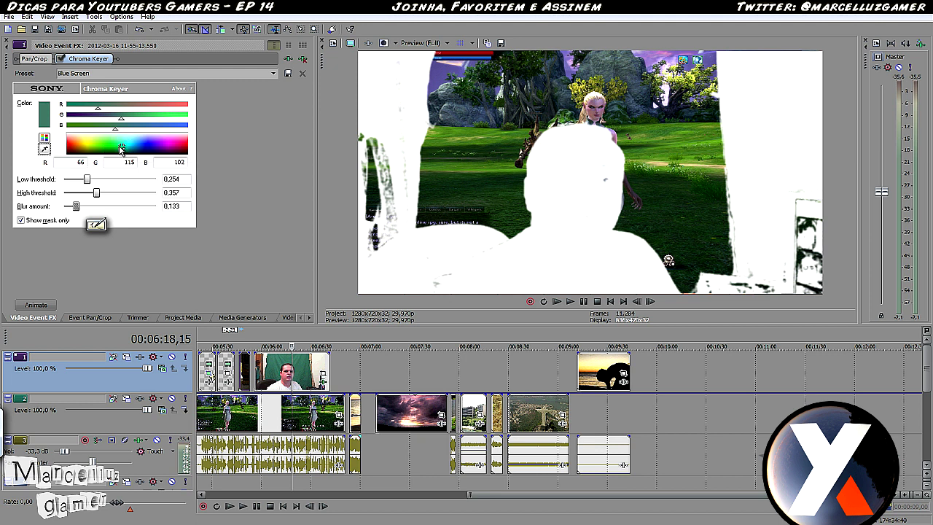
# - Set the low threshold to 0,236 and high threshold to 0,715, and shift the key colour to dark teal at R 0, G 85, B 82
pyautogui.moveTo(121, 148); pyautogui.dragTo(117, 148)
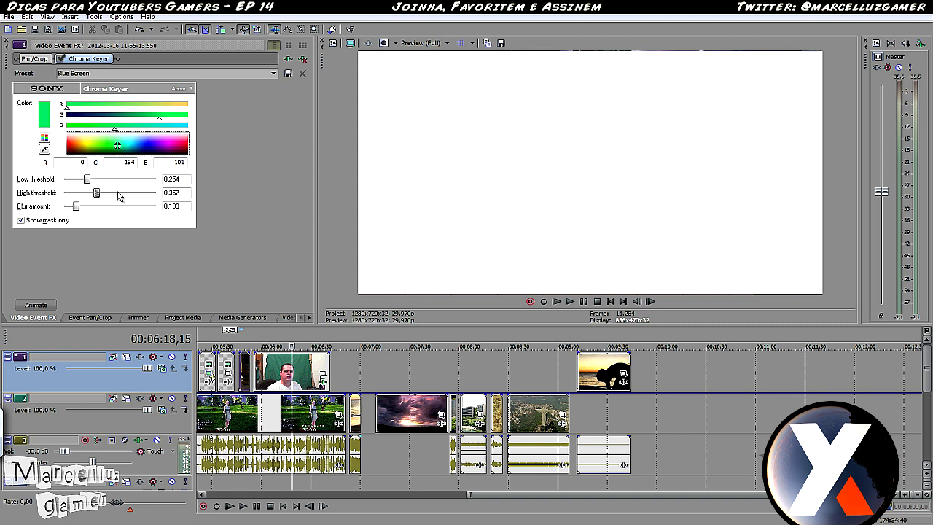
pyautogui.moveTo(96, 193)
pyautogui.mouseDown()
pyautogui.moveTo(129, 193)
pyautogui.moveTo(86, 180)
pyautogui.mouseUp()
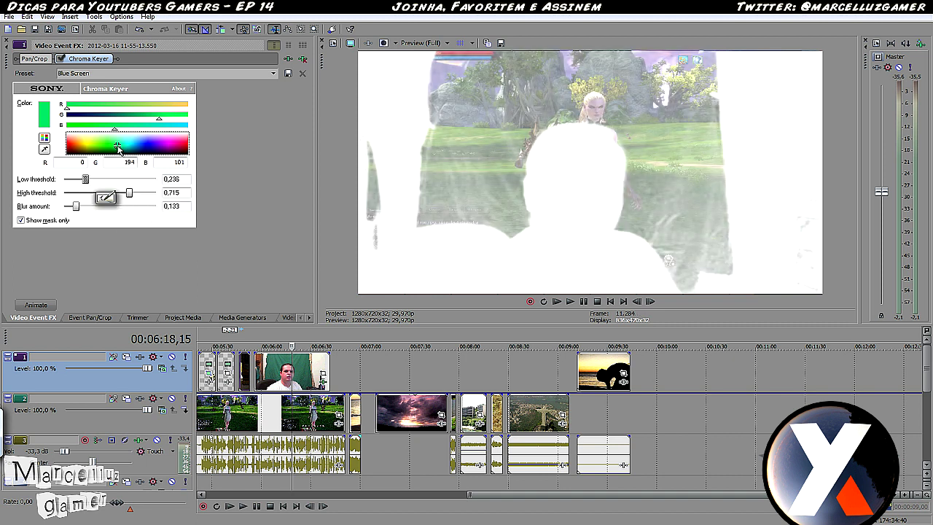
pyautogui.moveTo(119, 148)
pyautogui.mouseDown()
pyautogui.moveTo(111, 149)
pyautogui.moveTo(145, 151)
pyautogui.moveTo(129, 150)
pyautogui.mouseUp()
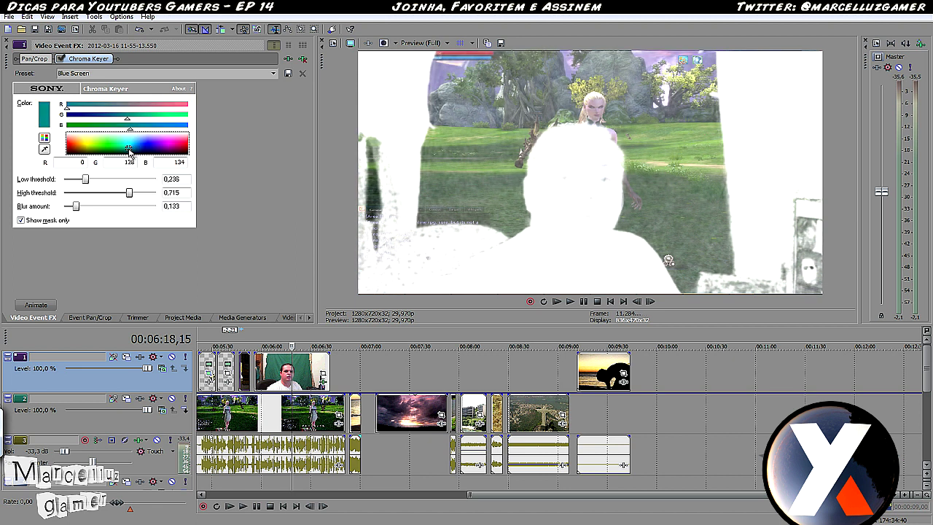
pyautogui.moveTo(129, 151); pyautogui.dragTo(132, 151)
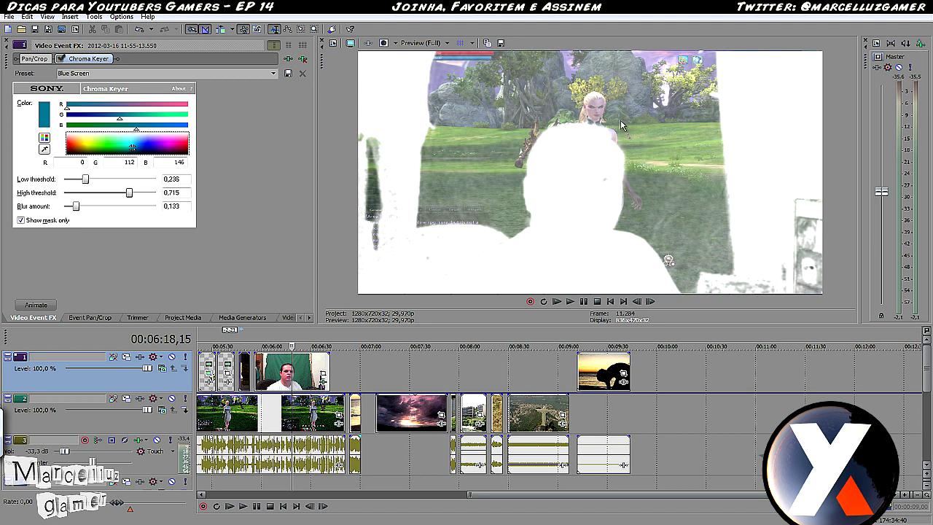
pyautogui.click(122, 149)
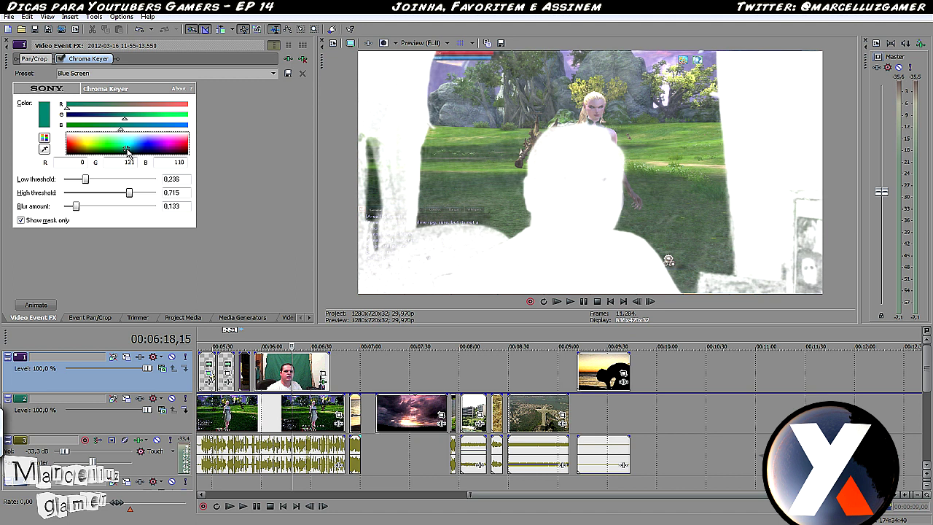
pyautogui.click(135, 151)
pyautogui.click(129, 151)
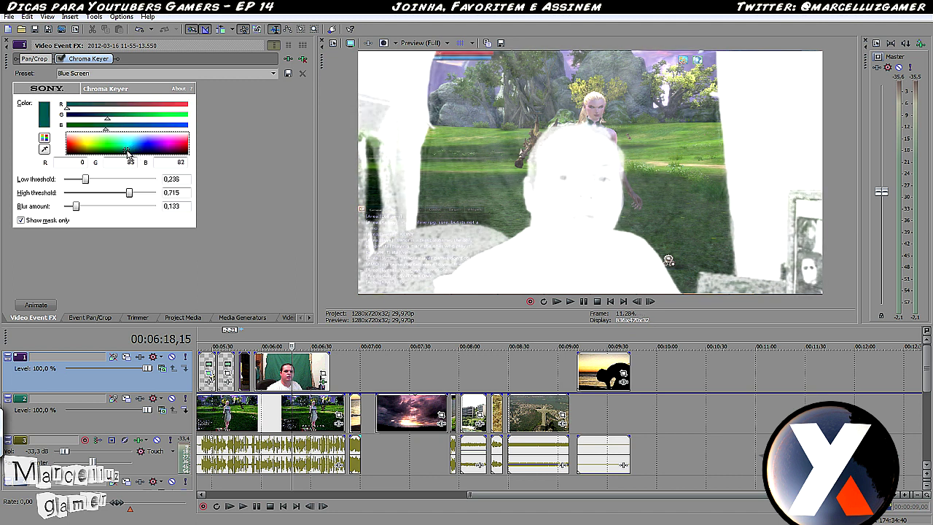
# - Try several key colours from green to cyan on the webcam mask and settle on teal at R 0, G 124, B 134
pyautogui.click(132, 154)
pyautogui.click(129, 149)
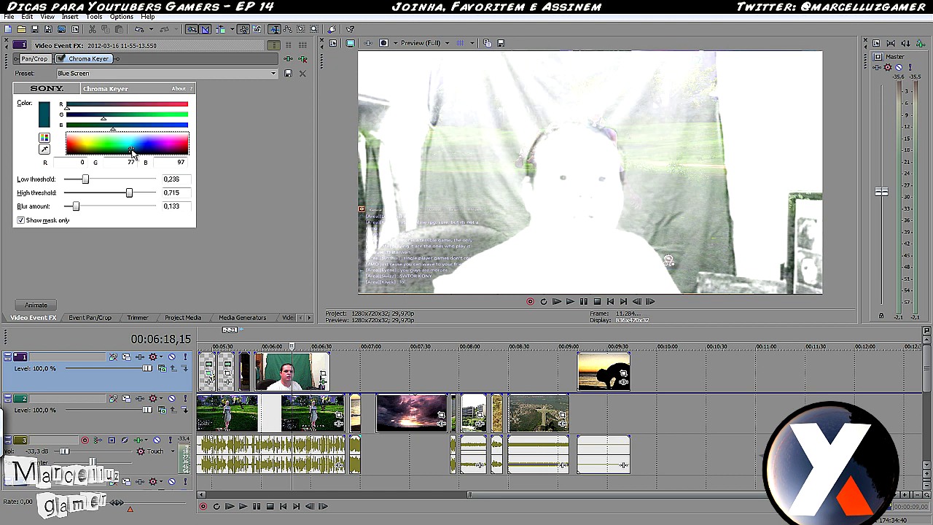
pyautogui.click(127, 153)
pyautogui.click(119, 151)
pyautogui.moveTo(119, 150); pyautogui.dragTo(127, 151)
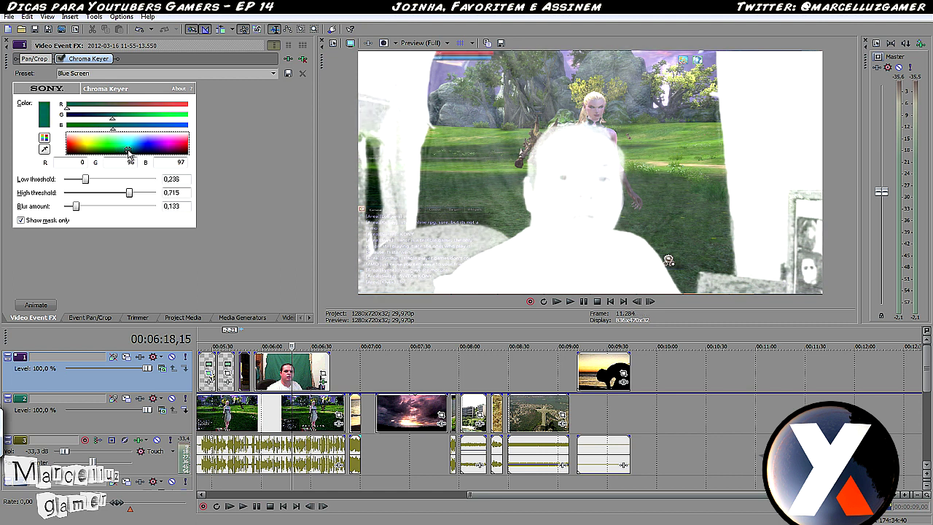
pyautogui.click(127, 152)
pyautogui.click(122, 153)
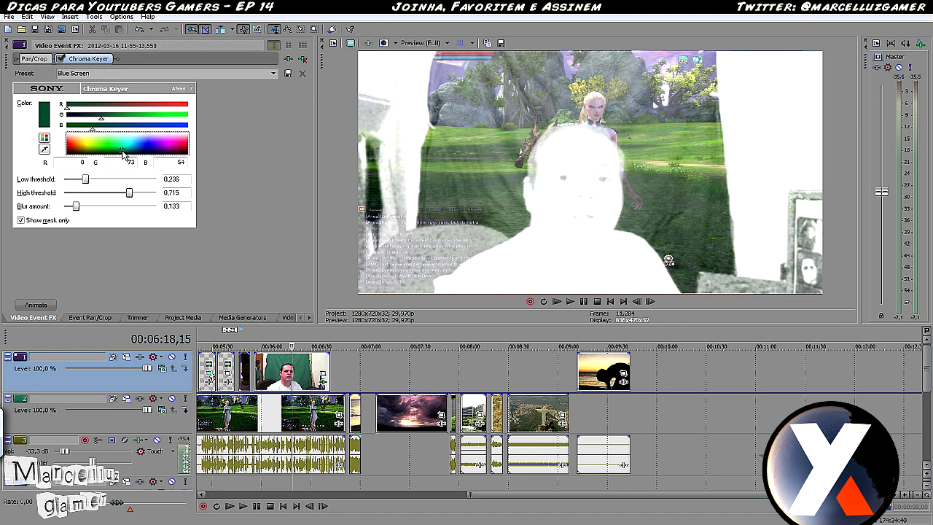
pyautogui.click(123, 150)
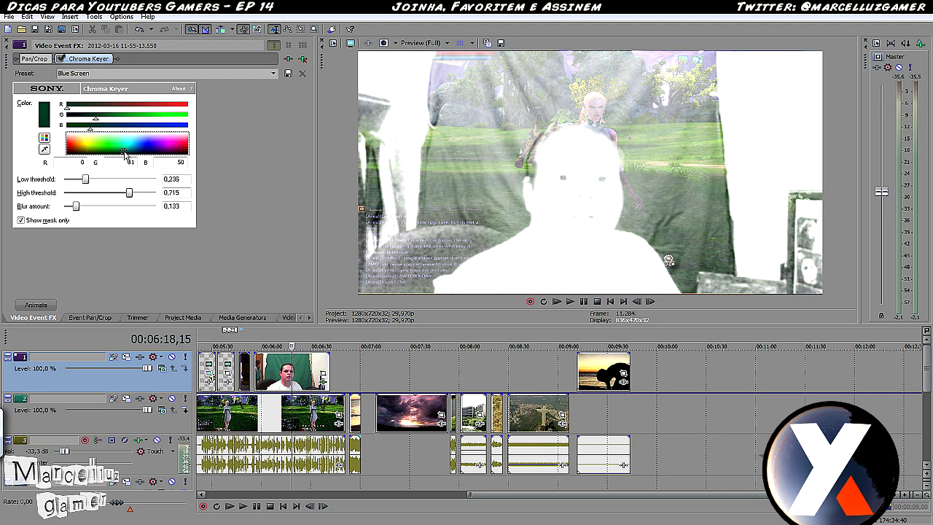
pyautogui.click(113, 150)
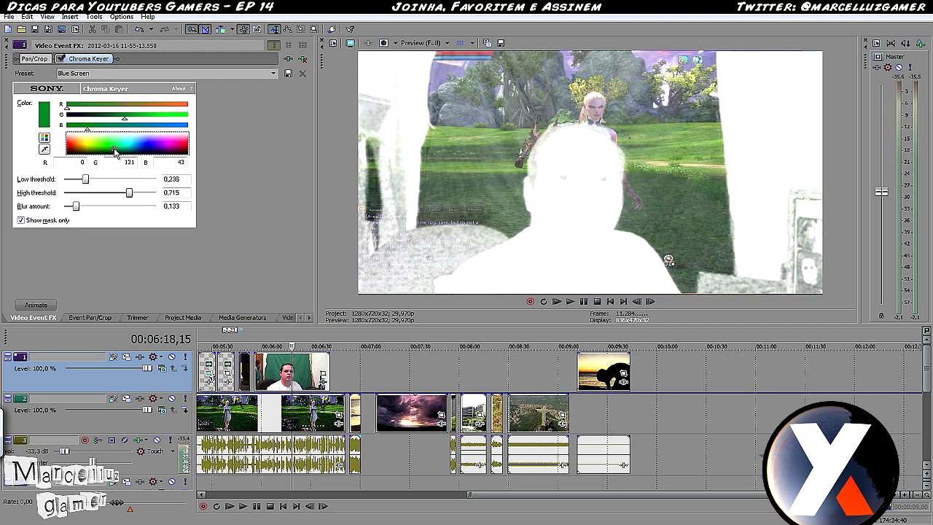
pyautogui.click(128, 151)
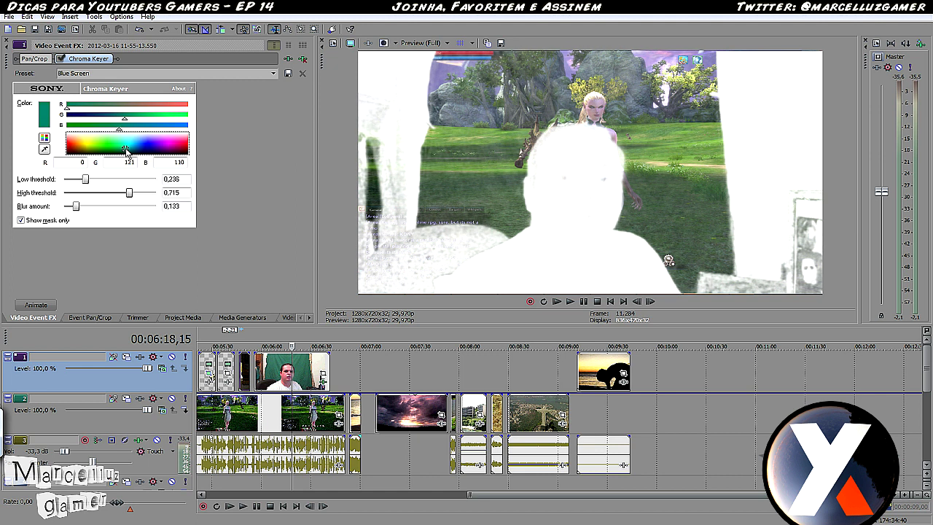
pyautogui.click(129, 151)
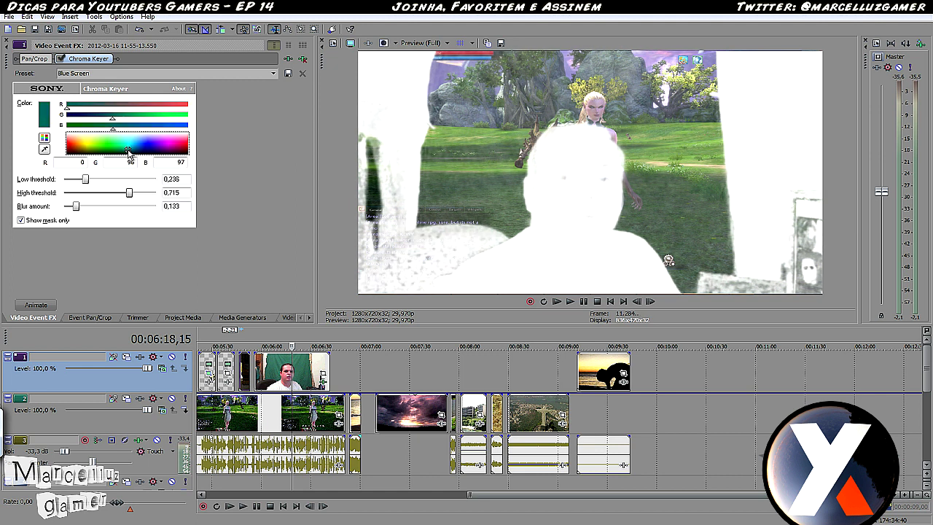
pyautogui.click(129, 152)
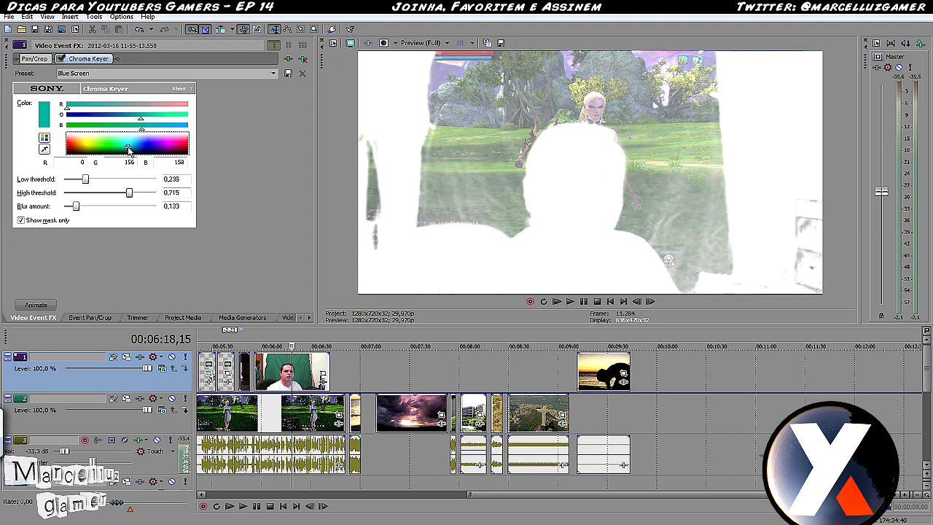
pyautogui.moveTo(129, 151); pyautogui.dragTo(129, 151)
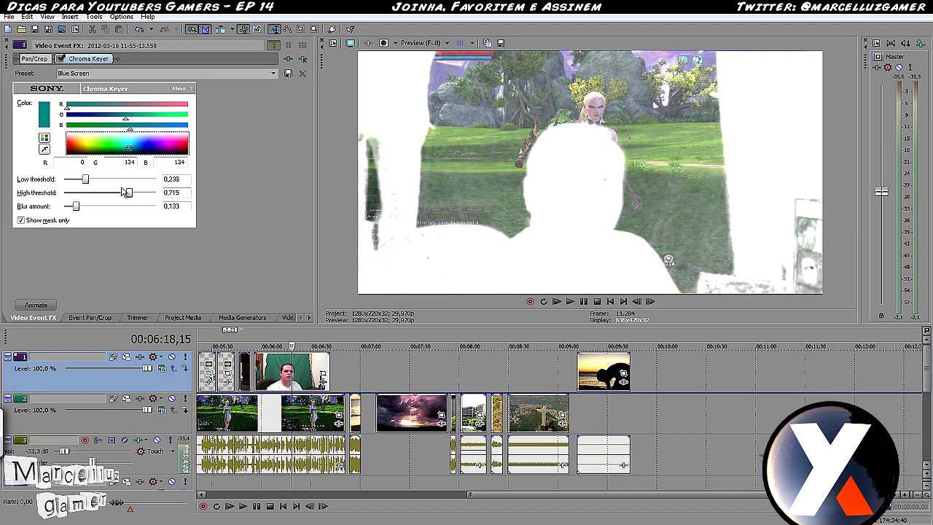
# - Set the low threshold to 0,496 and the high threshold to 0,648, and turn off the mask-only view
pyautogui.moveTo(82, 182); pyautogui.dragTo(62, 182)
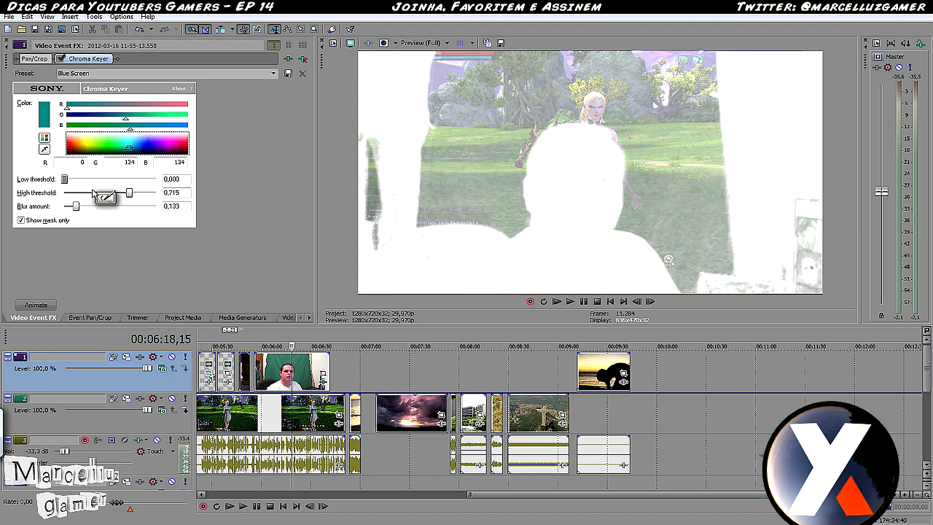
pyautogui.moveTo(129, 195); pyautogui.dragTo(223, 195)
pyautogui.moveTo(162, 195); pyautogui.dragTo(123, 195)
pyautogui.moveTo(64, 180); pyautogui.dragTo(109, 184)
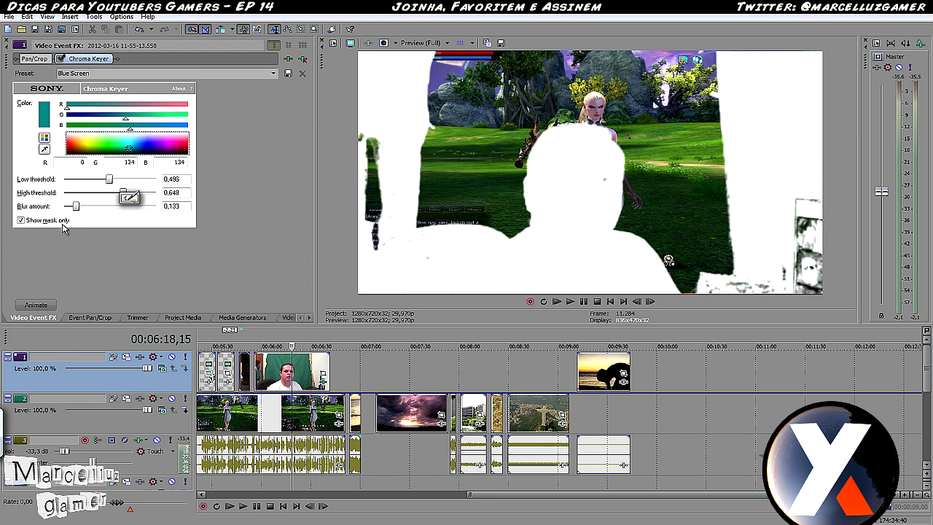
pyautogui.click(21, 221)
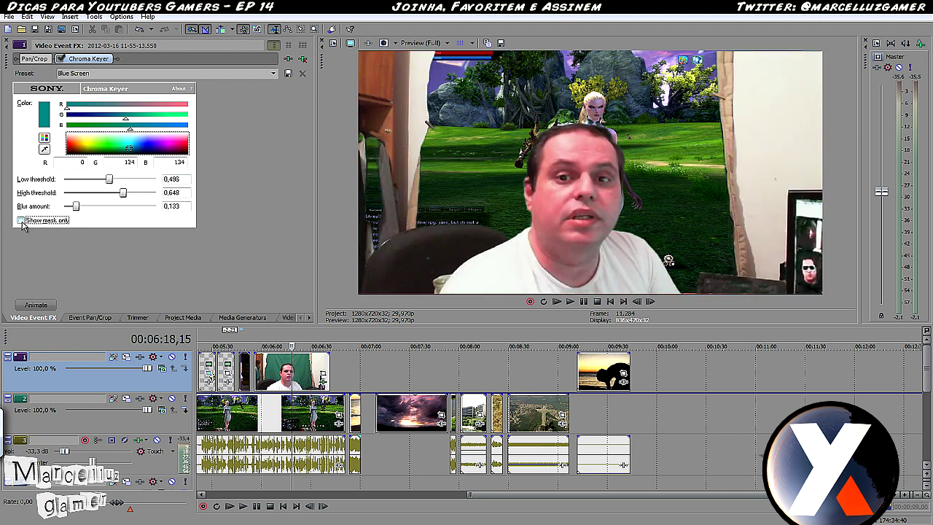
# - Play the keyed webcam clip from about 00:06:08,12 to check the person over the gameplay footage
pyautogui.click(276, 374)
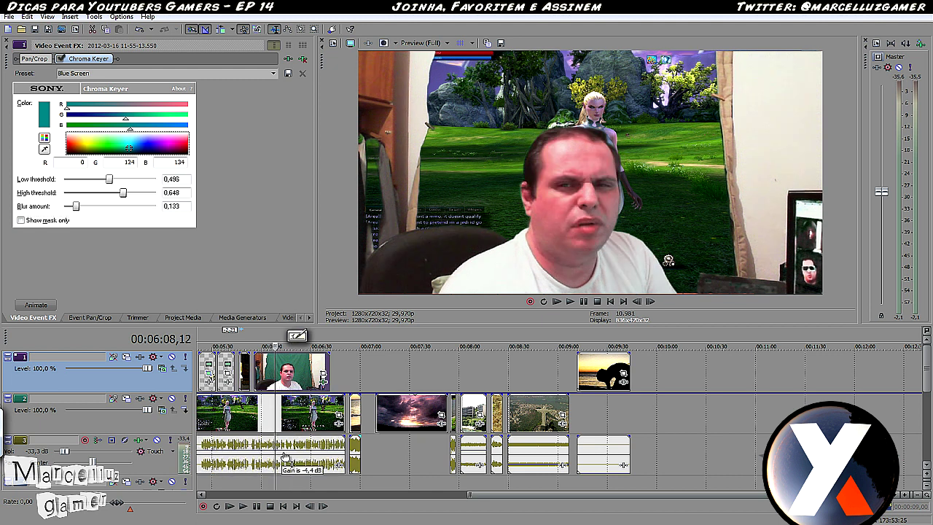
pyautogui.press('space')
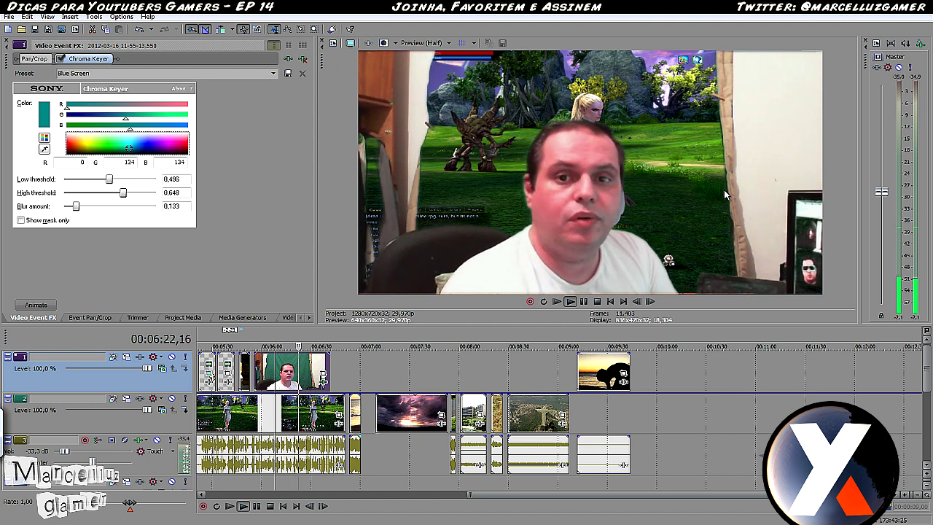
pyautogui.press('space')
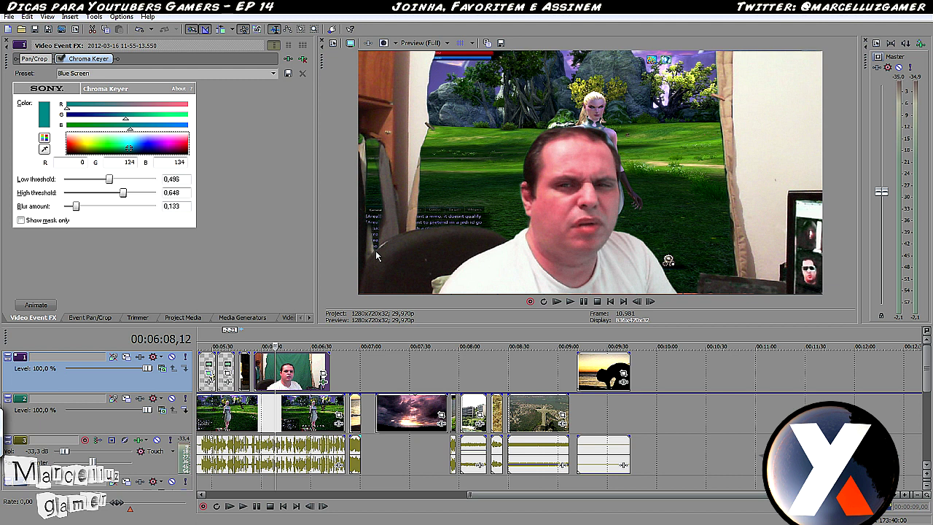
# - Open Event Pan/Crop for the webcam event, enable its mask, and enlarge the image for drawing
pyautogui.click(323, 376)
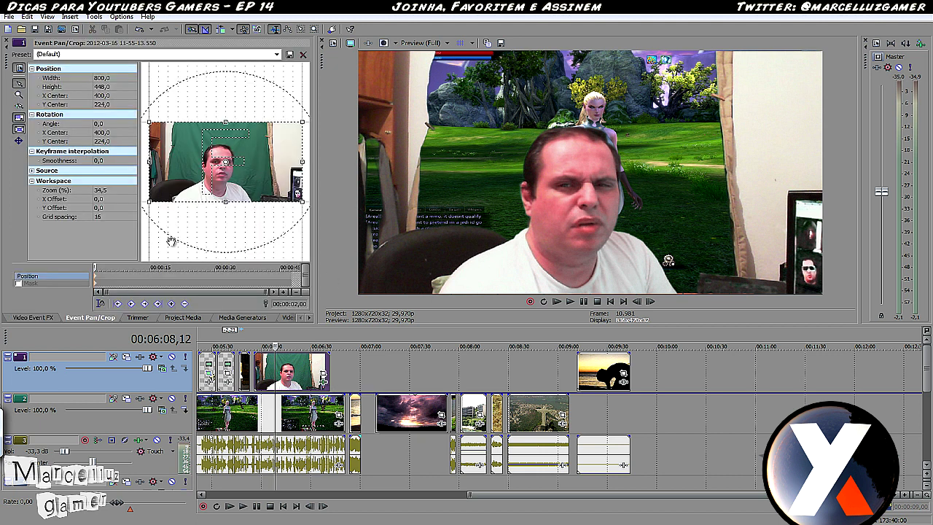
pyautogui.click(31, 284)
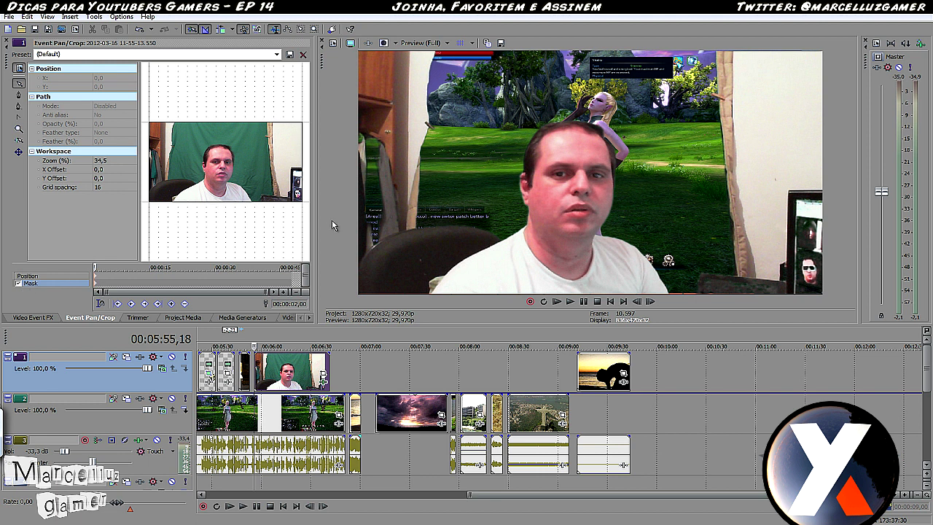
pyautogui.moveTo(316, 212); pyautogui.dragTo(613, 210)
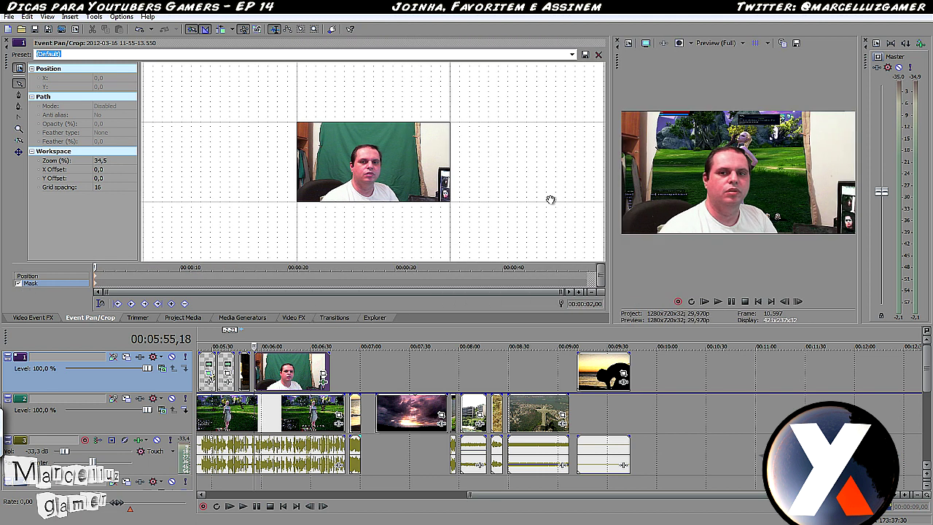
pyautogui.click(18, 128)
pyautogui.click(376, 154)
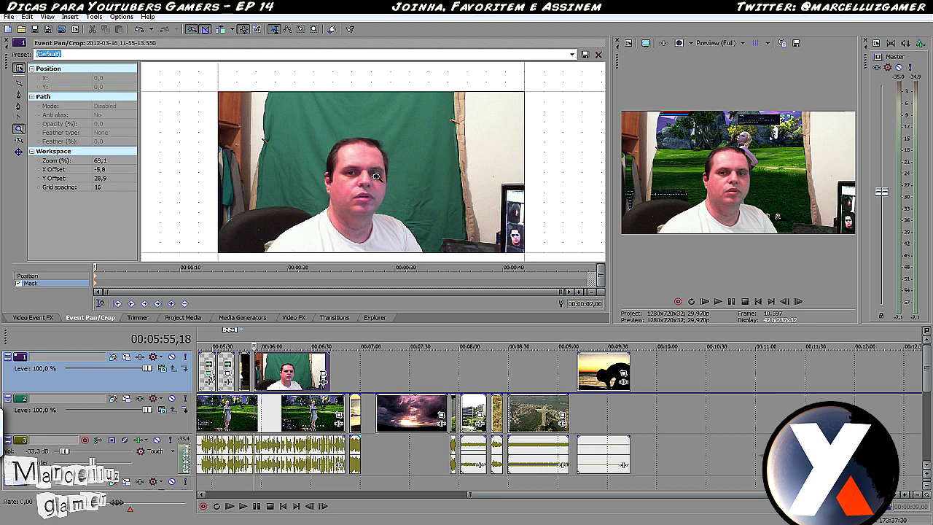
# - Draw a closed mask path over the chair, just inside the green backdrop's side edges, and beyond the frame's upper and lower edges
pyautogui.click(19, 95)
pyautogui.click(217, 238)
pyautogui.click(228, 221)
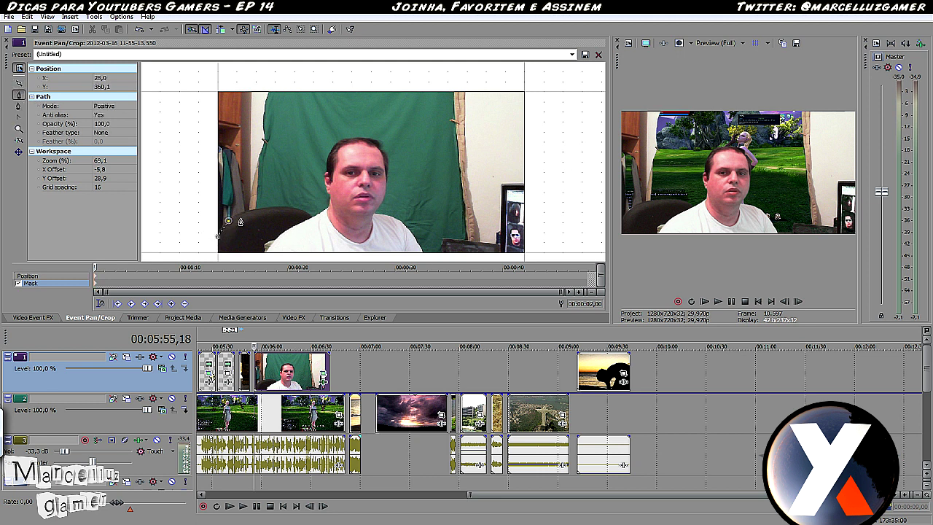
pyautogui.click(251, 213)
pyautogui.click(262, 210)
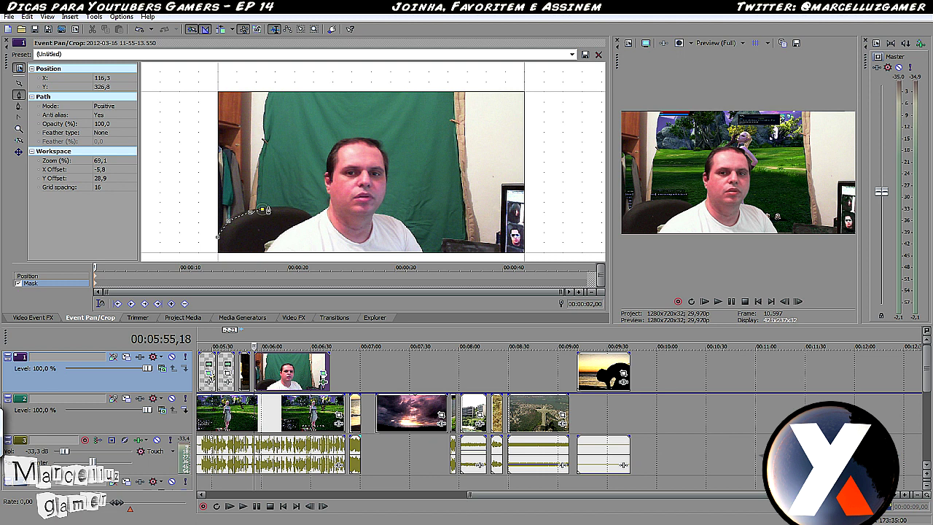
pyautogui.click(267, 162)
pyautogui.click(277, 127)
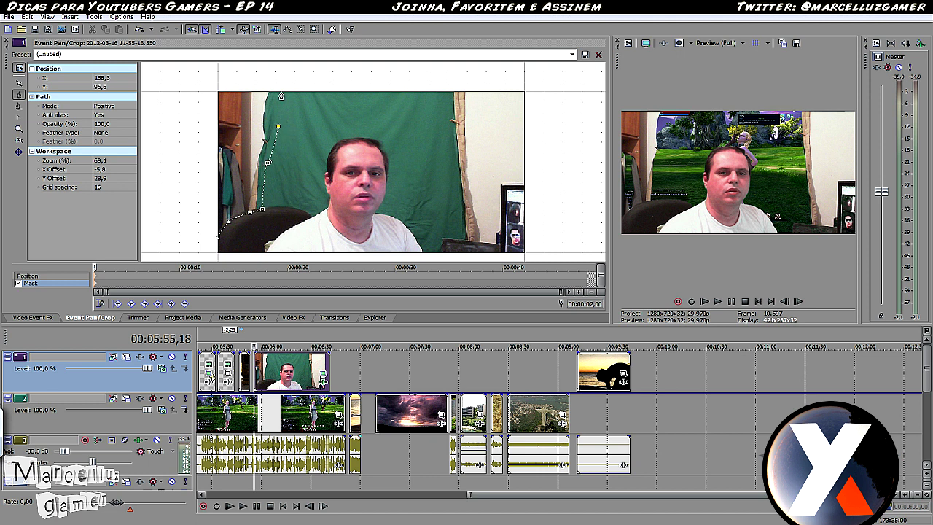
pyautogui.click(280, 86)
pyautogui.click(446, 81)
pyautogui.click(448, 114)
pyautogui.click(448, 135)
pyautogui.click(461, 204)
pyautogui.click(459, 232)
pyautogui.click(462, 259)
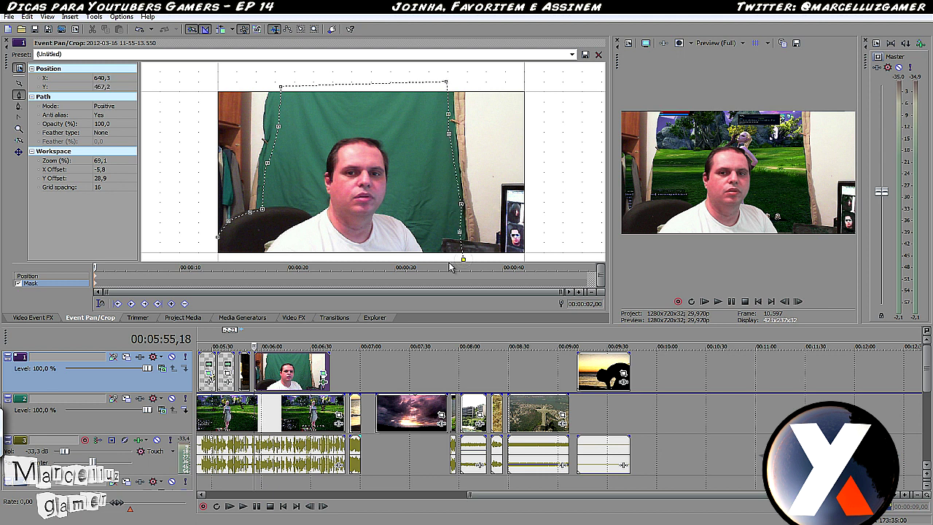
pyautogui.click(223, 259)
pyautogui.moveTo(217, 260); pyautogui.dragTo(217, 257)
pyautogui.click(218, 239)
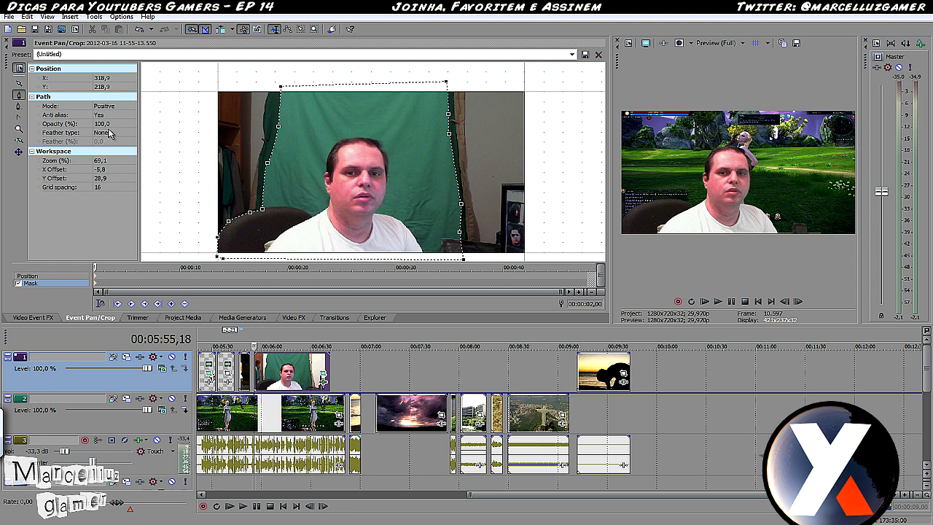
# - Set the mask path's feather type to Both and its feather amount to 5,0 %
pyautogui.click(107, 133)
pyautogui.click(111, 151)
pyautogui.click(109, 141)
pyautogui.press('BackSpace')
pyautogui.press('BackSpace')
pyautogui.press('BackSpace')
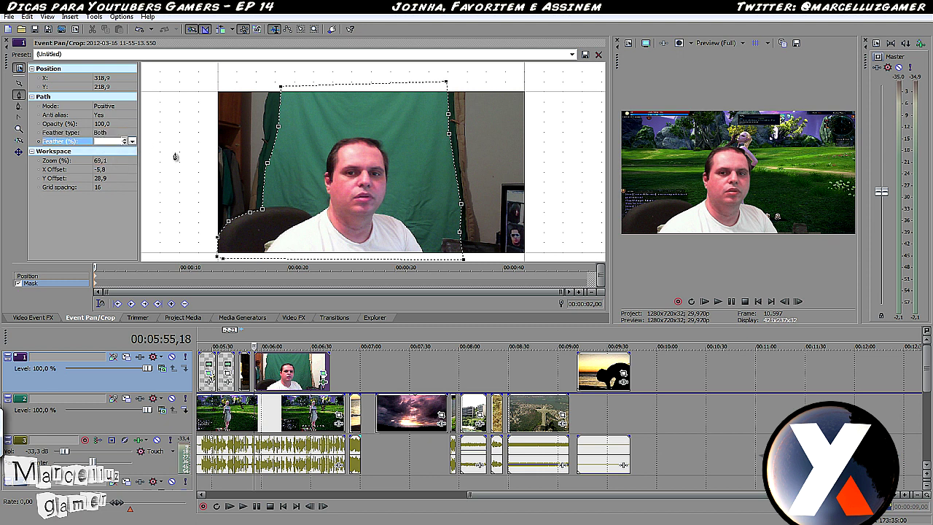
pyautogui.write('5')
pyautogui.press('Return')
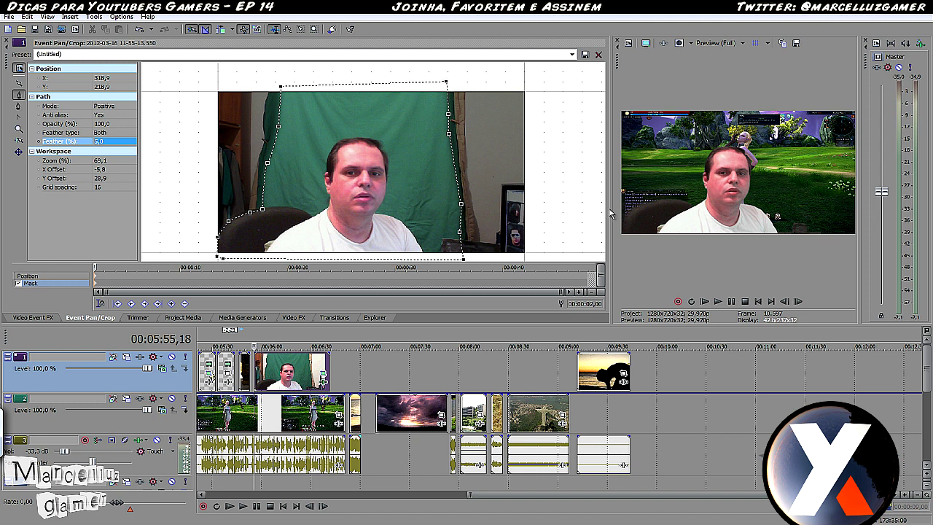
# - Inspect the feathered mask in a larger preview and set its feather amount to 2,0 %
pyautogui.moveTo(613, 209); pyautogui.dragTo(191, 201)
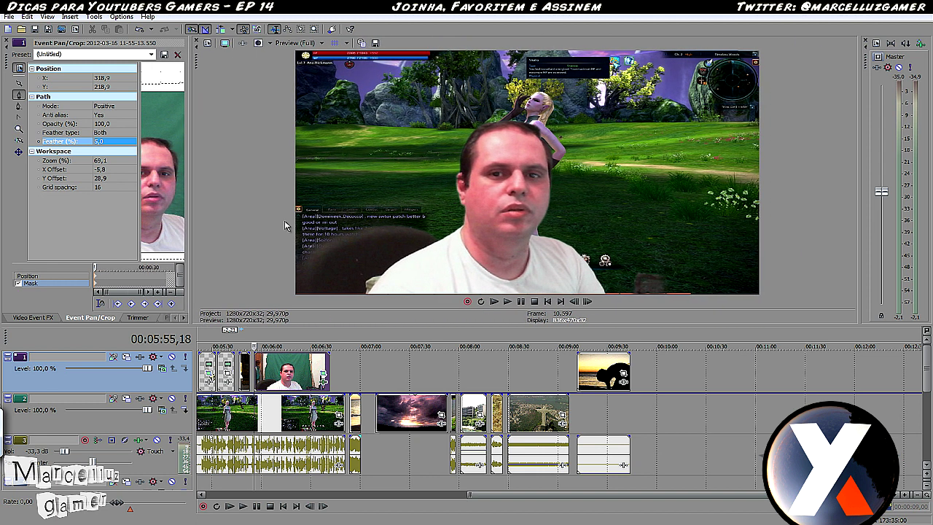
pyautogui.click(98, 141)
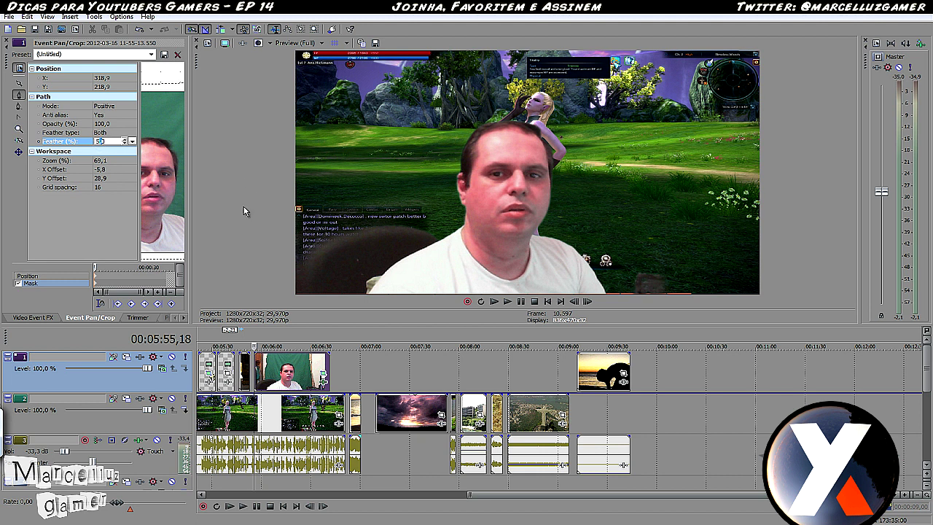
pyautogui.write('2')
pyautogui.press('Return')
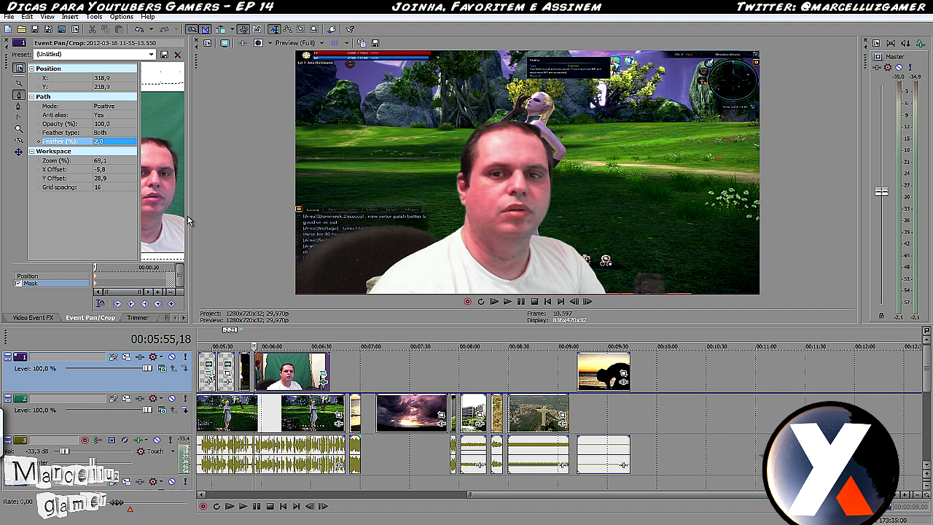
# - Enlarge the webcam's crop frame to 1.400,0 by 784,0 and centre it at X -119,6, Y 54,7 so the person sits in the lower-right corner
pyautogui.moveTo(189, 214); pyautogui.dragTo(411, 217)
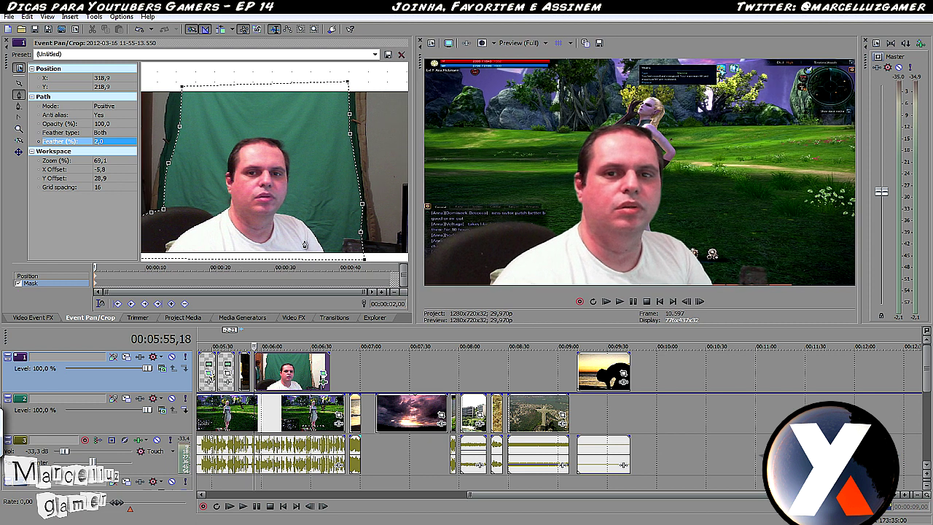
pyautogui.click(41, 276)
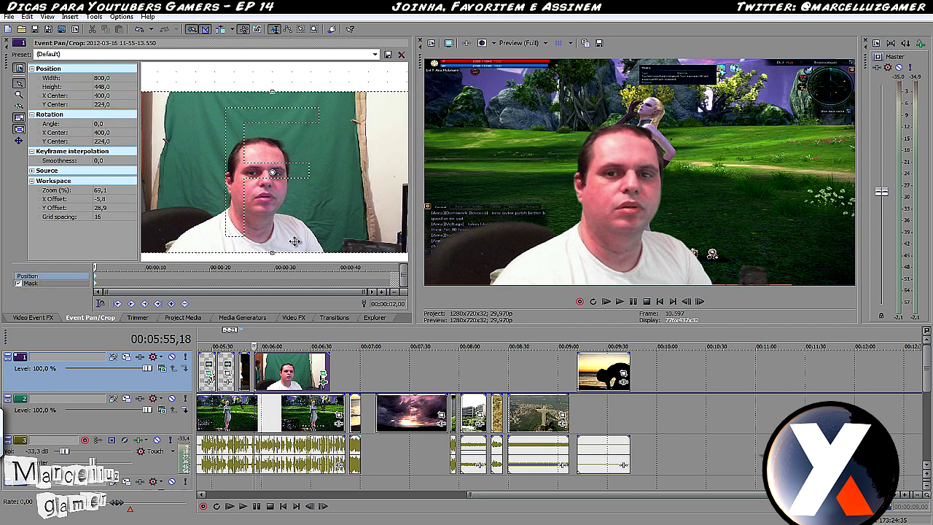
pyautogui.moveTo(140, 197); pyautogui.dragTo(97, 198)
pyautogui.scroll(-5, 250, 172)
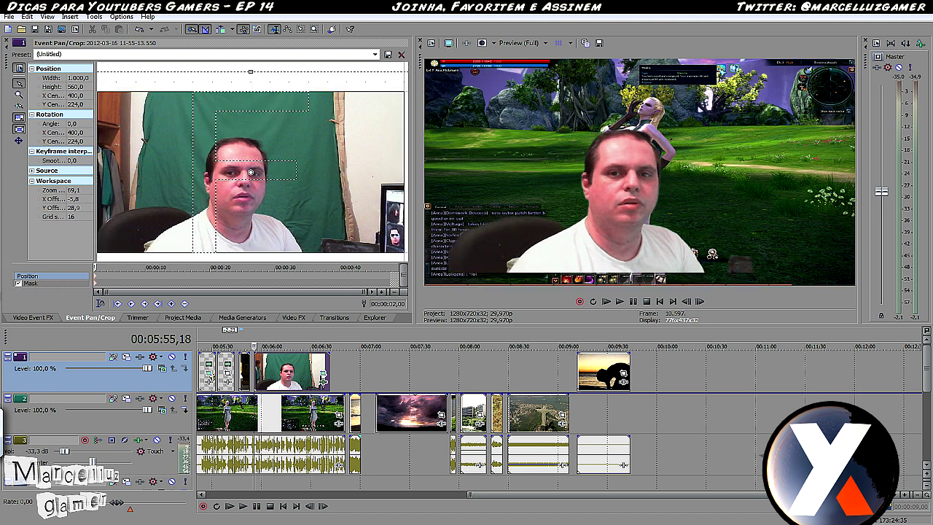
pyautogui.scroll(-1, 251, 172)
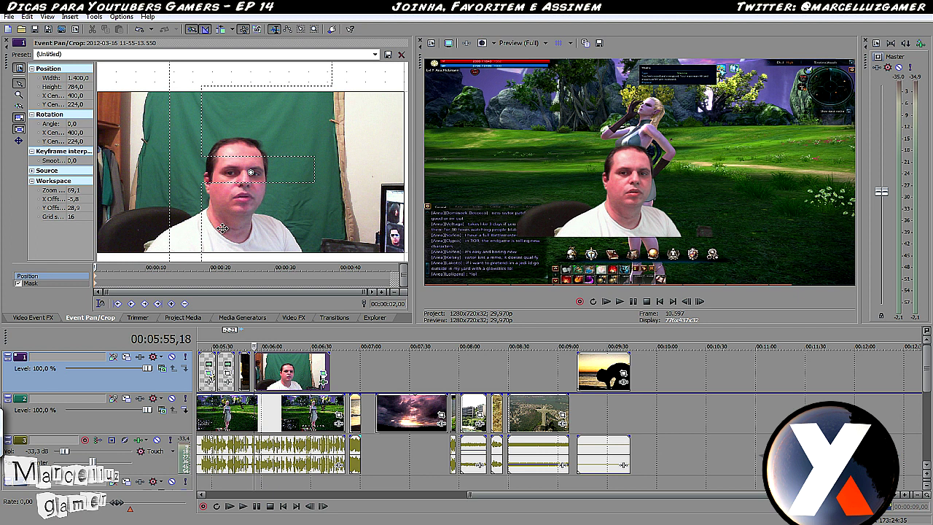
pyautogui.moveTo(222, 228); pyautogui.dragTo(124, 169)
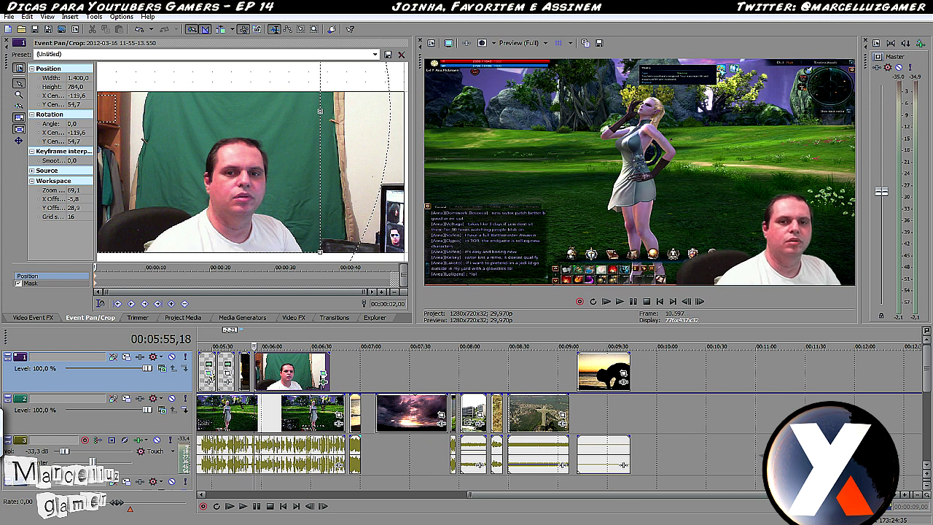
# - Open the webcam clip's video effects and add the Sony Levels effect after Chroma Keyer
pyautogui.moveTo(768, 496); pyautogui.dragTo(561, 496)
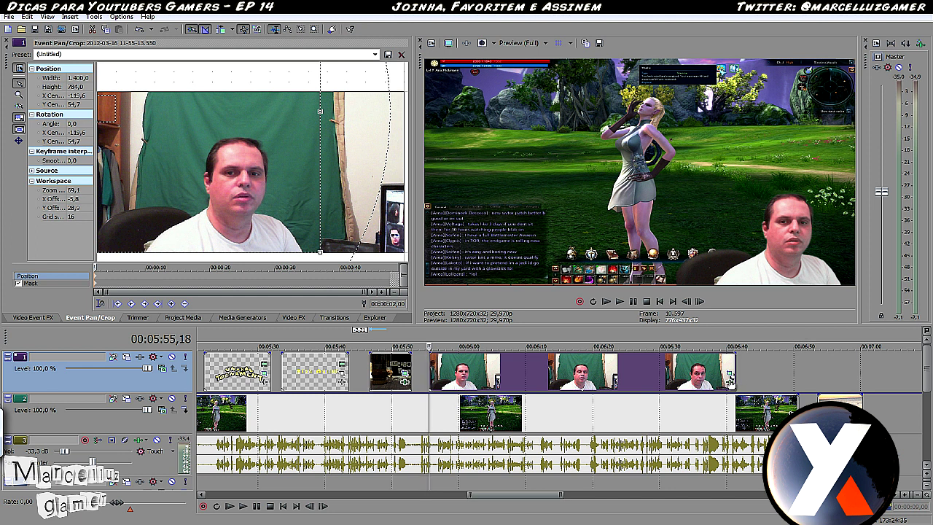
pyautogui.click(730, 378)
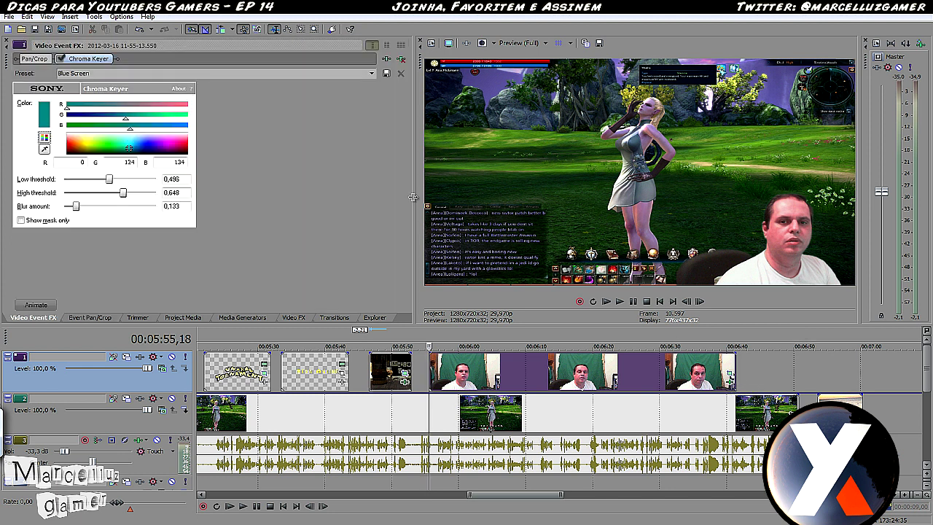
pyautogui.click(385, 58)
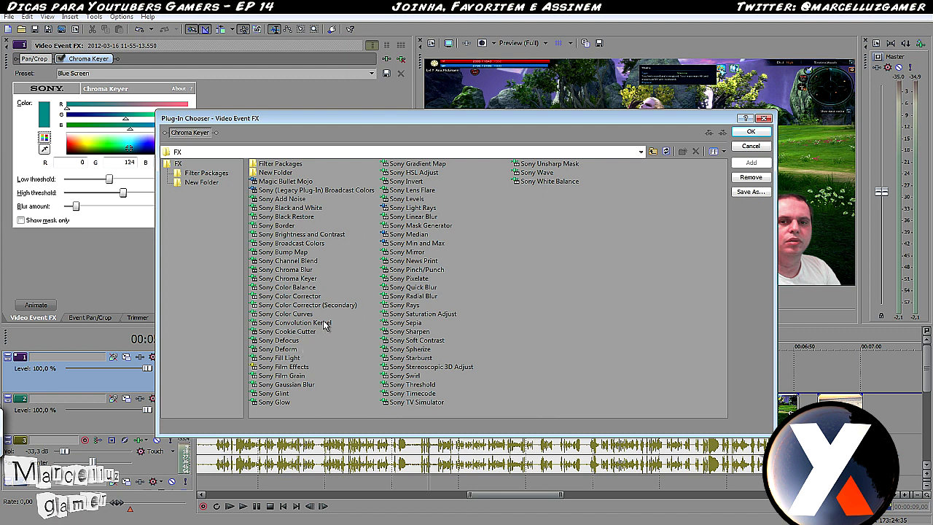
pyautogui.doubleClick(414, 199)
pyautogui.click(751, 132)
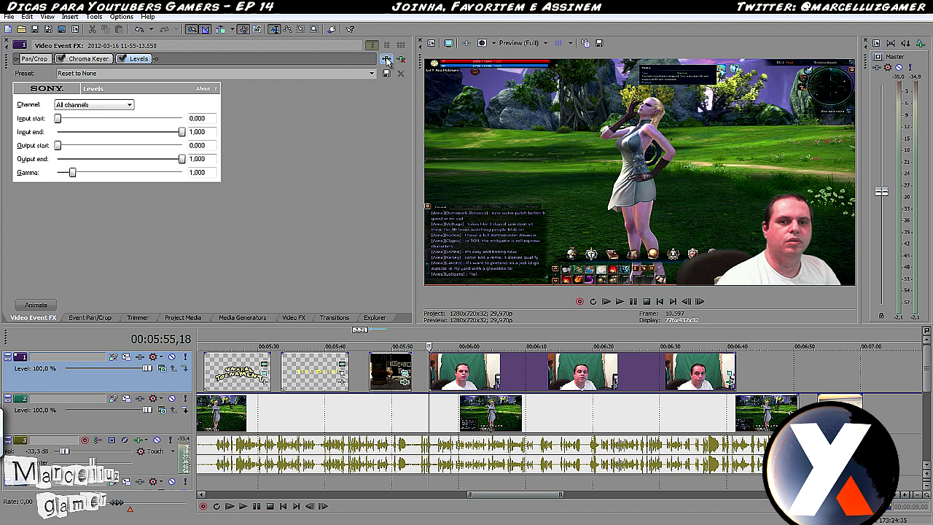
# - Add the Sony HSL Adjust and Sony Saturation Adjust effects to the webcam clip's effect chain
pyautogui.click(386, 59)
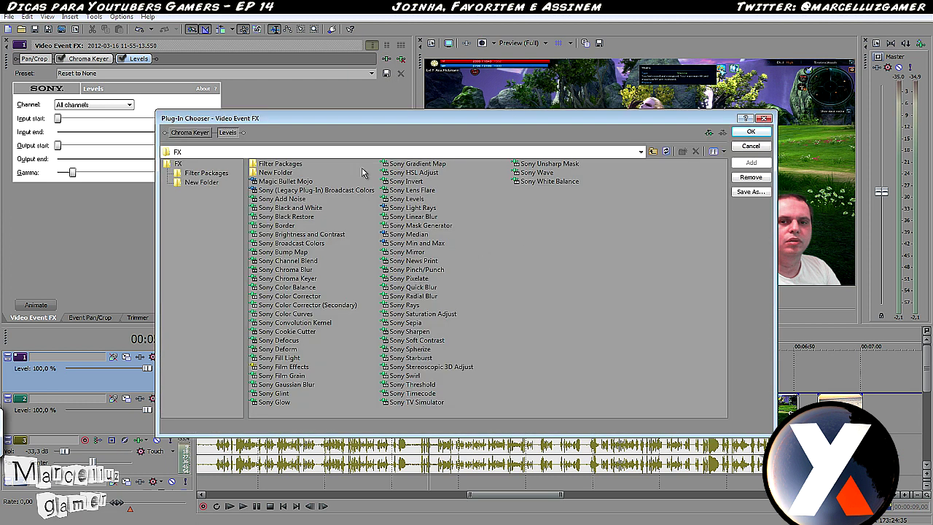
pyautogui.click(423, 173)
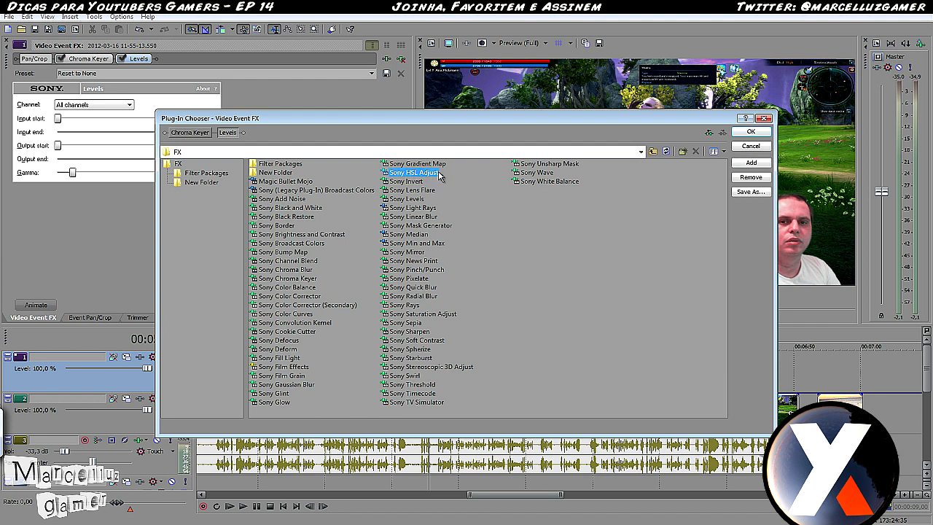
pyautogui.doubleClick(413, 174)
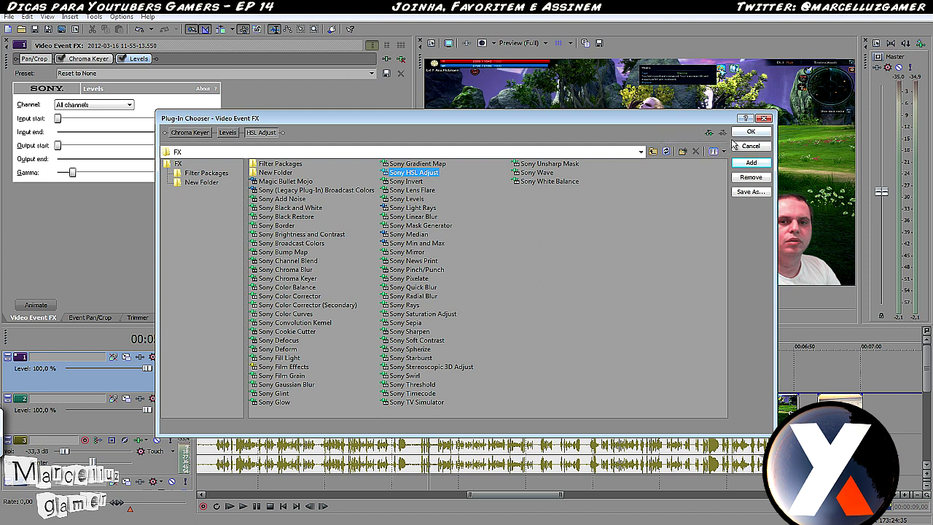
pyautogui.doubleClick(435, 314)
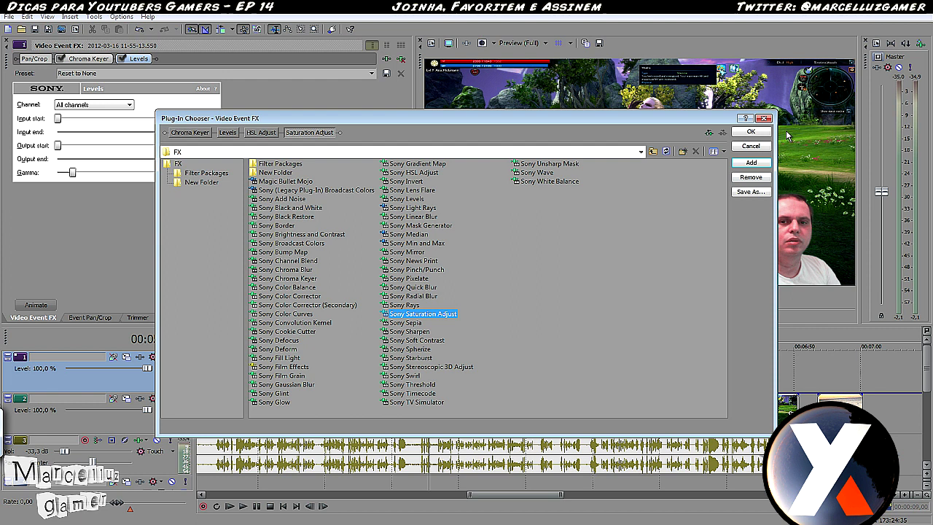
pyautogui.click(761, 134)
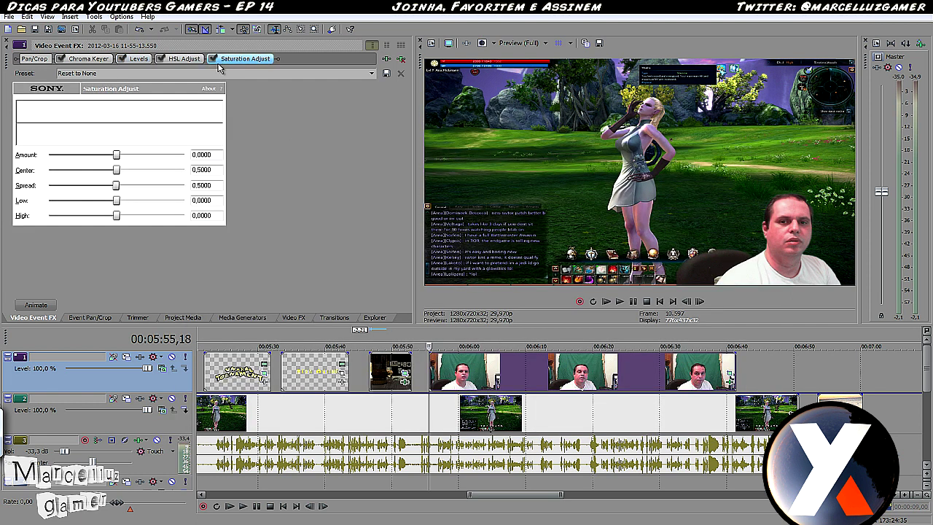
# - Look over the HSL Adjust and Saturation Adjust settings and remove Saturation Adjust from the webcam clip
pyautogui.click(184, 60)
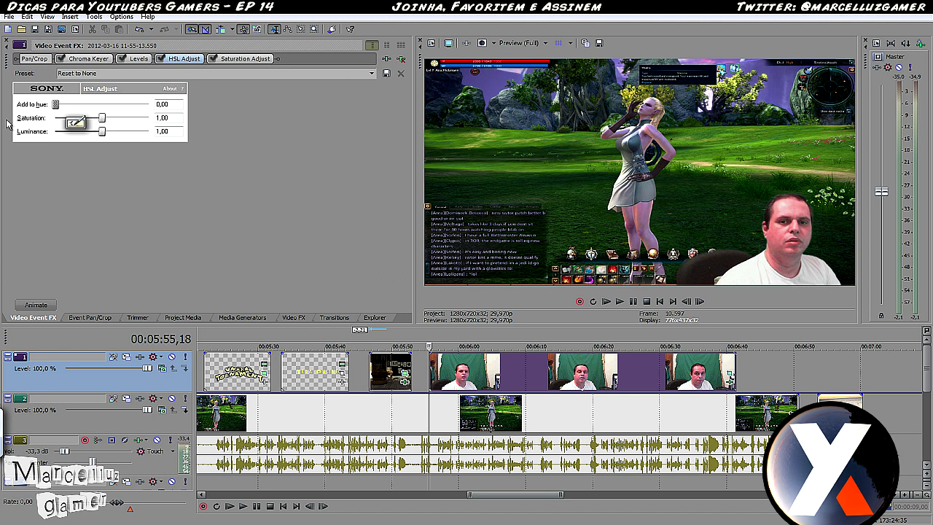
pyautogui.click(245, 59)
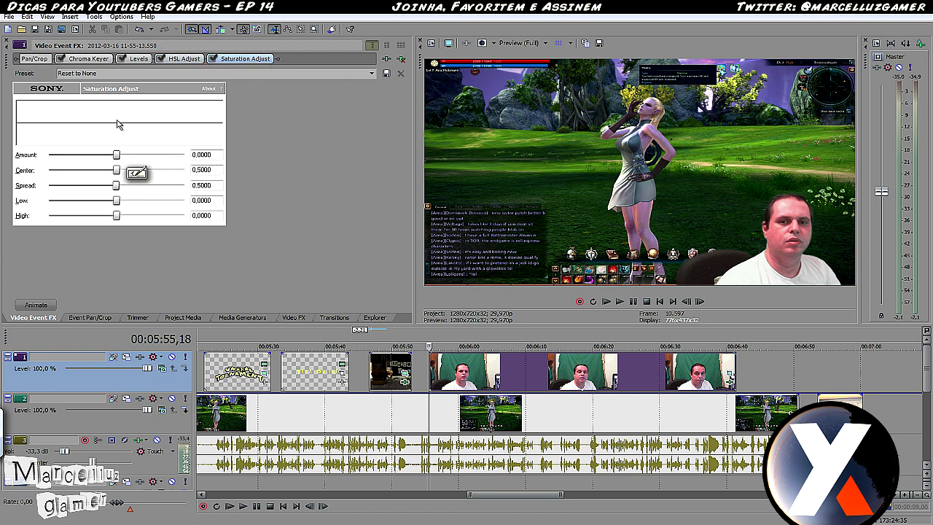
pyautogui.click(400, 58)
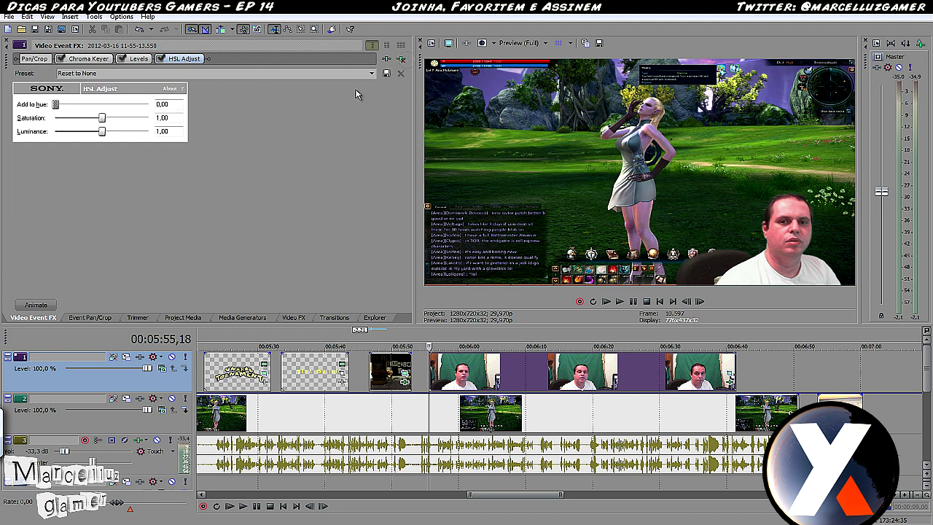
# - Set the Levels effect's input start to about 0,156 and input end to 0,861, comparing the clip with the effect off and on
pyautogui.click(136, 58)
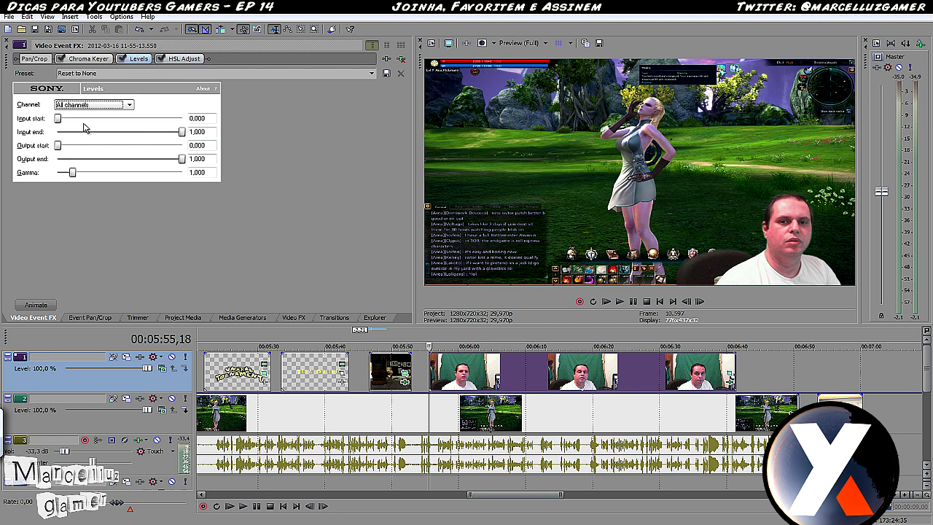
pyautogui.moveTo(58, 121); pyautogui.dragTo(79, 123)
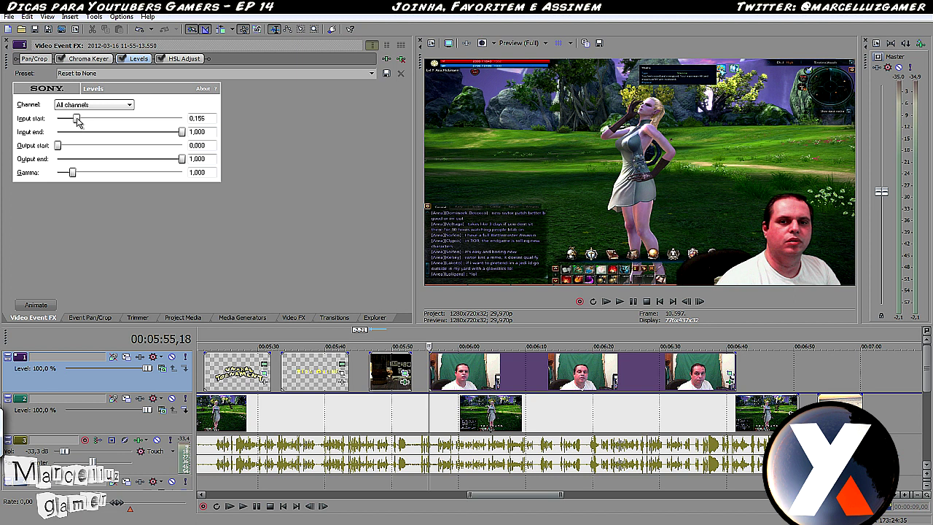
pyautogui.moveTo(180, 133)
pyautogui.mouseDown()
pyautogui.moveTo(155, 135)
pyautogui.moveTo(176, 136)
pyautogui.moveTo(155, 137)
pyautogui.moveTo(164, 137)
pyautogui.mouseUp()
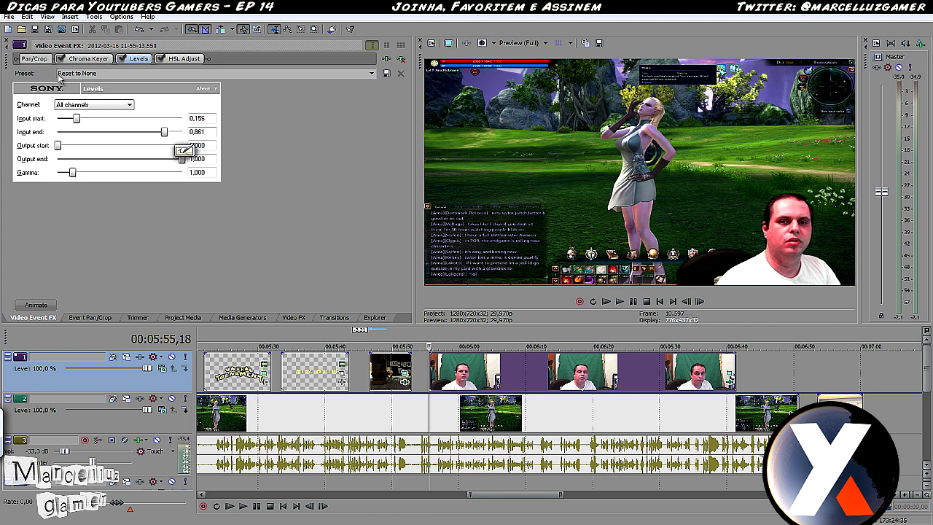
pyautogui.click(121, 59)
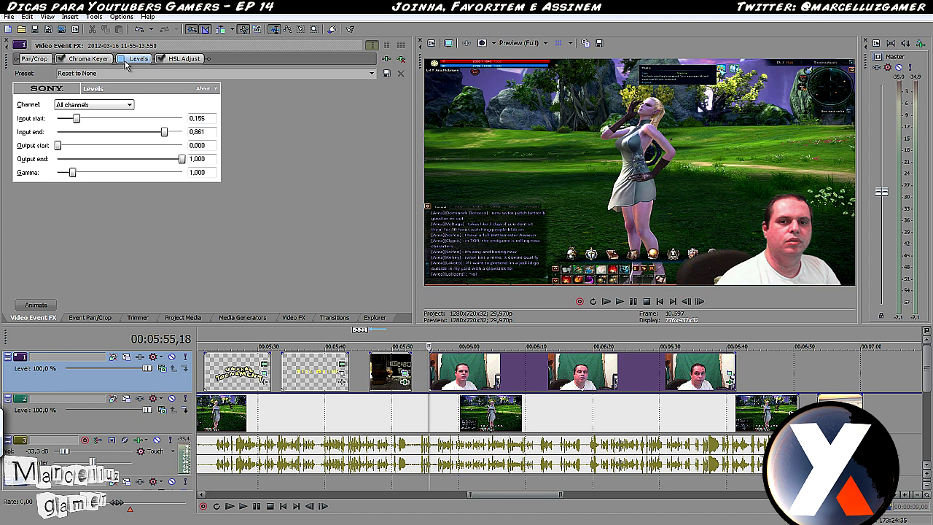
pyautogui.click(121, 60)
pyautogui.click(121, 60)
pyautogui.click(121, 60)
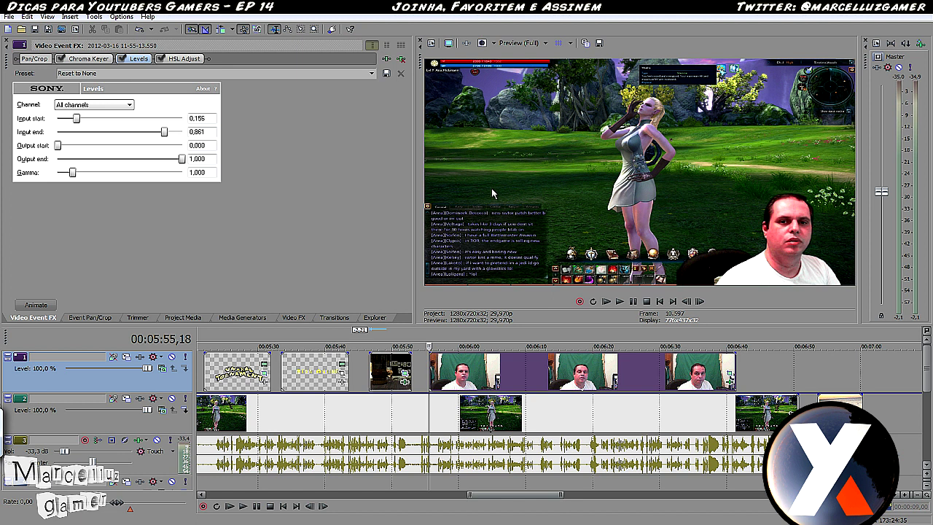
# - Set the HSL Adjust saturation of the webcam clip to 1,33
pyautogui.click(180, 63)
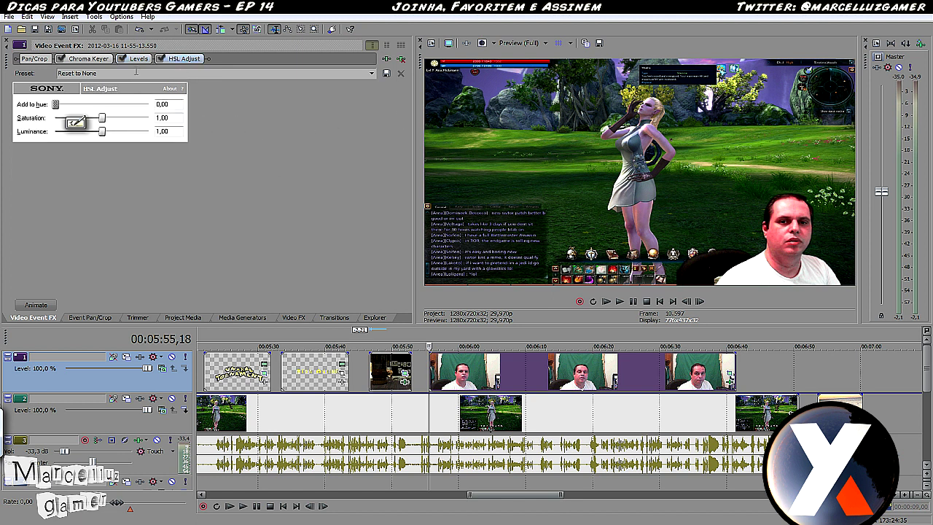
pyautogui.moveTo(104, 122)
pyautogui.mouseDown()
pyautogui.moveTo(124, 121)
pyautogui.moveTo(91, 121)
pyautogui.moveTo(143, 123)
pyautogui.moveTo(6, 123)
pyautogui.moveTo(122, 124)
pyautogui.mouseUp()
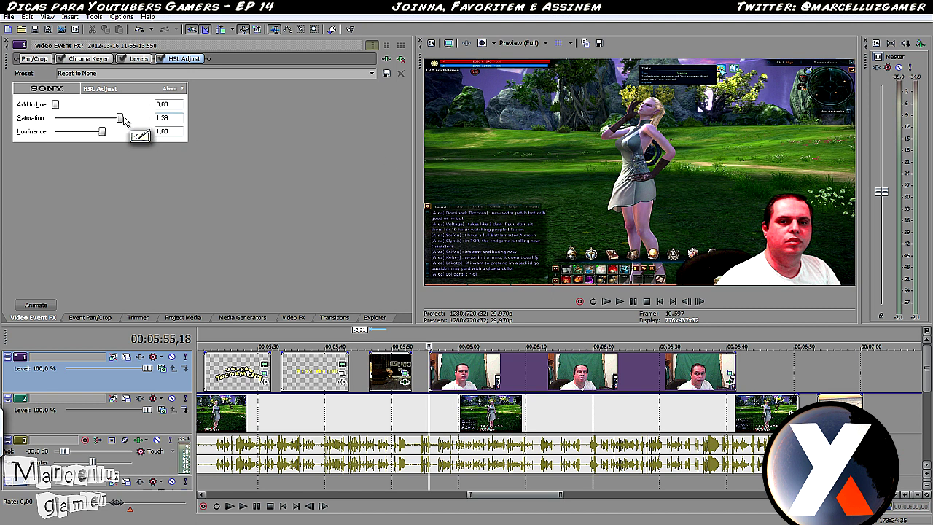
pyautogui.moveTo(121, 120); pyautogui.dragTo(119, 122)
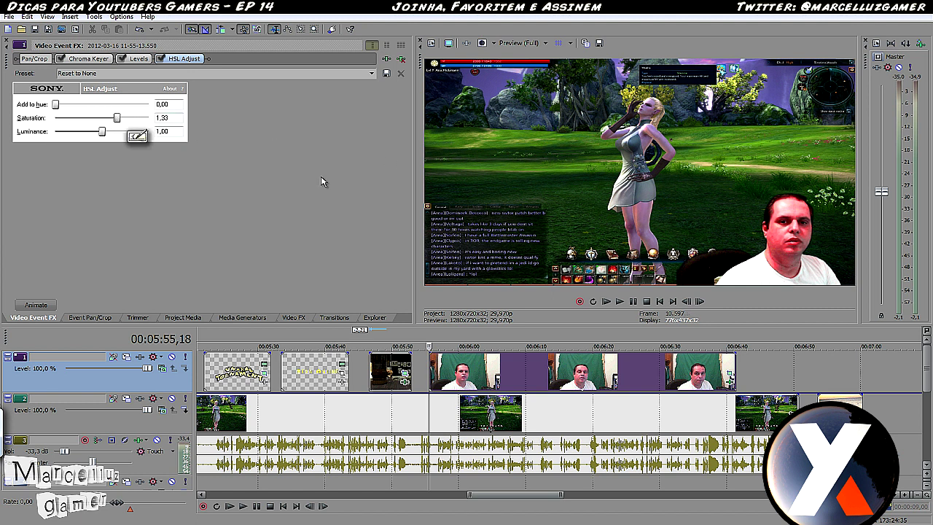
# - Add the Sony Color Corrector effect to the webcam clip after HSL Adjust
pyautogui.click(386, 59)
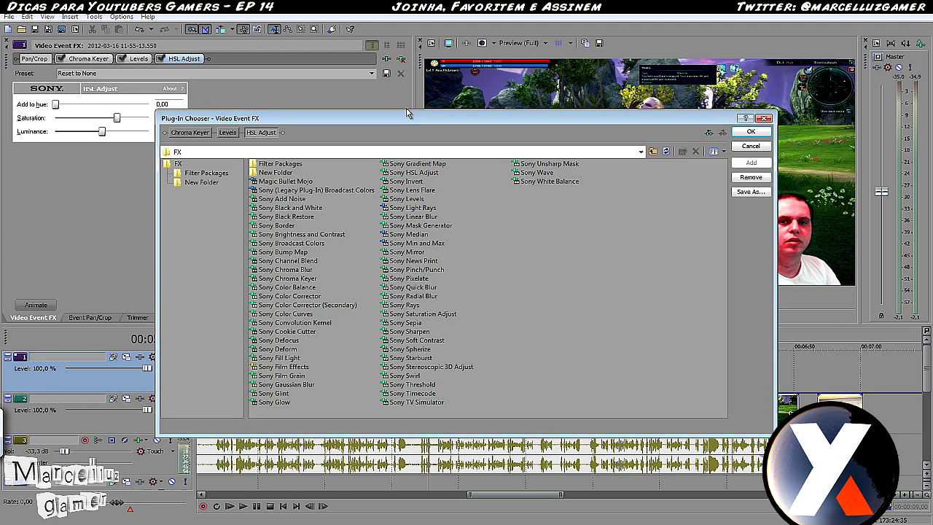
pyautogui.doubleClick(316, 297)
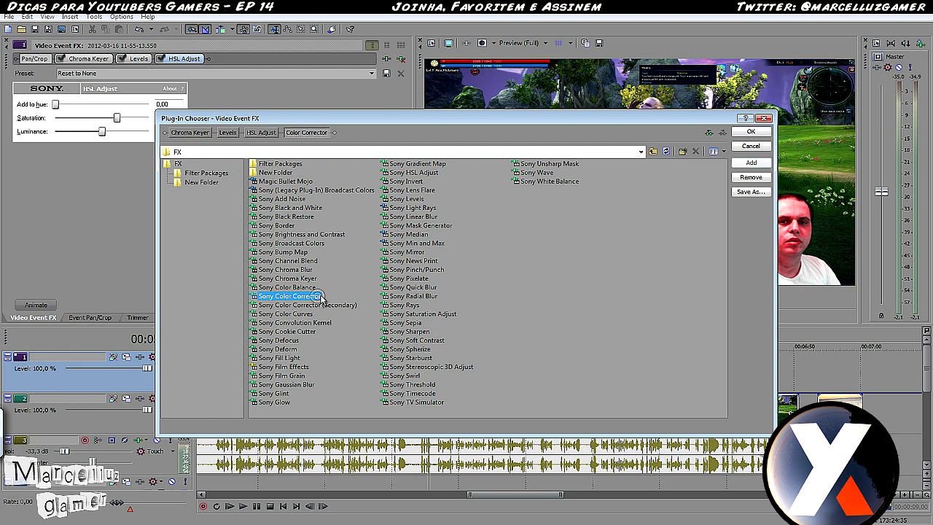
pyautogui.press('Escape')
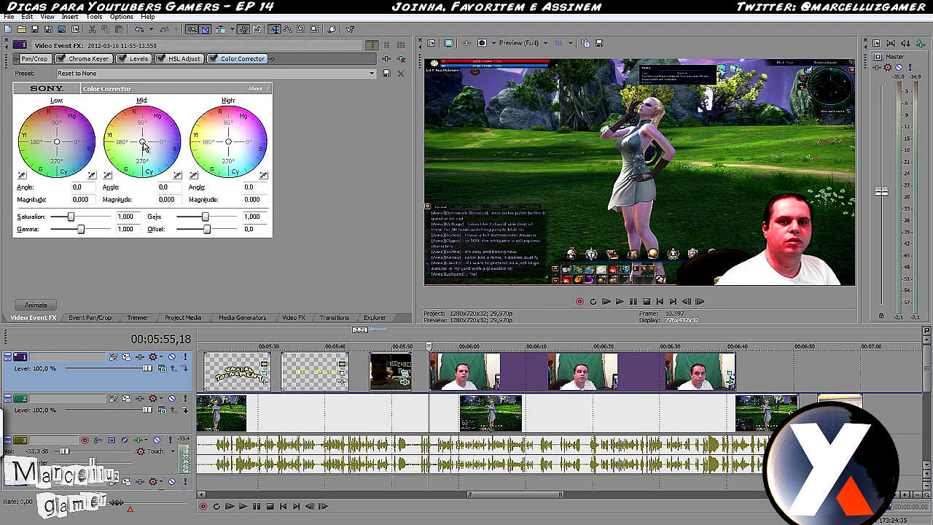
# - Shift the Color Corrector's midtones toward cyan-blue, at angle 296,6 and magnitude 0,485, and check the clip without the effect
pyautogui.moveTo(144, 144); pyautogui.dragTo(146, 163)
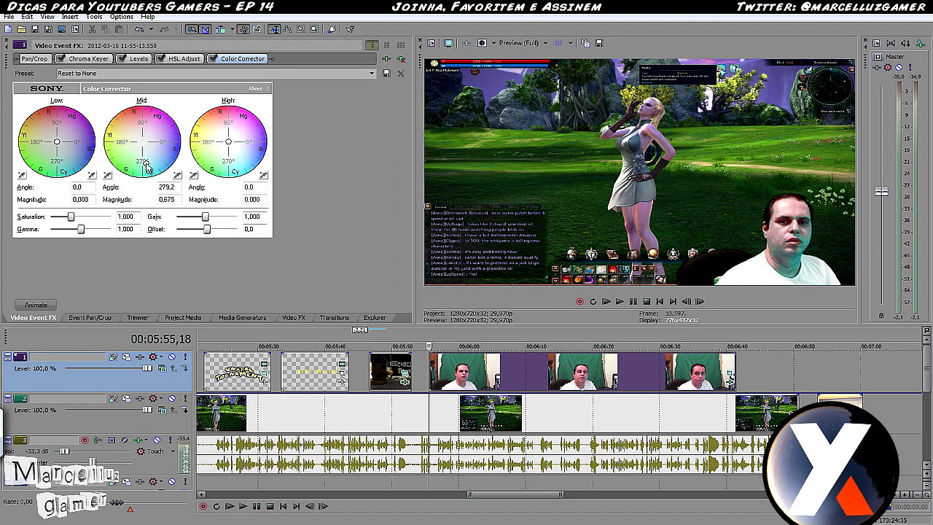
pyautogui.moveTo(154, 182); pyautogui.dragTo(145, 155)
pyautogui.moveTo(129, 163); pyautogui.dragTo(142, 159)
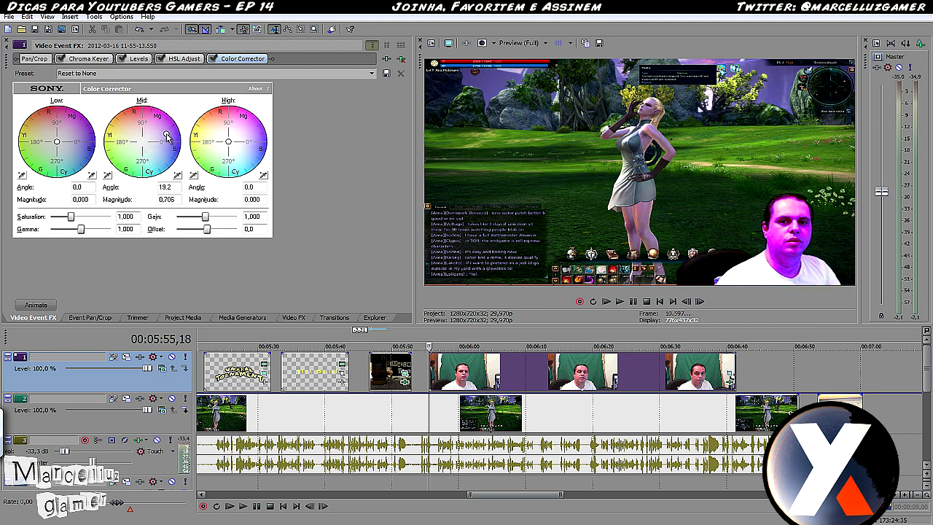
pyautogui.moveTo(173, 157); pyautogui.dragTo(147, 155)
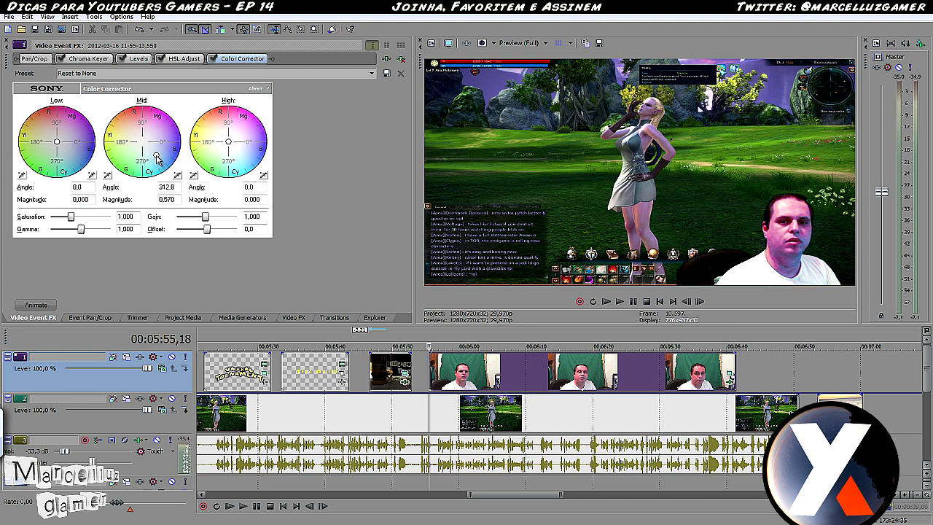
pyautogui.moveTo(155, 153); pyautogui.dragTo(151, 156)
pyautogui.click(212, 61)
# - Set the HSL Adjust saturation to 1,64 and compare the clip with Levels, HSL Adjust and Color Corrector switched off and back on
pyautogui.click(183, 61)
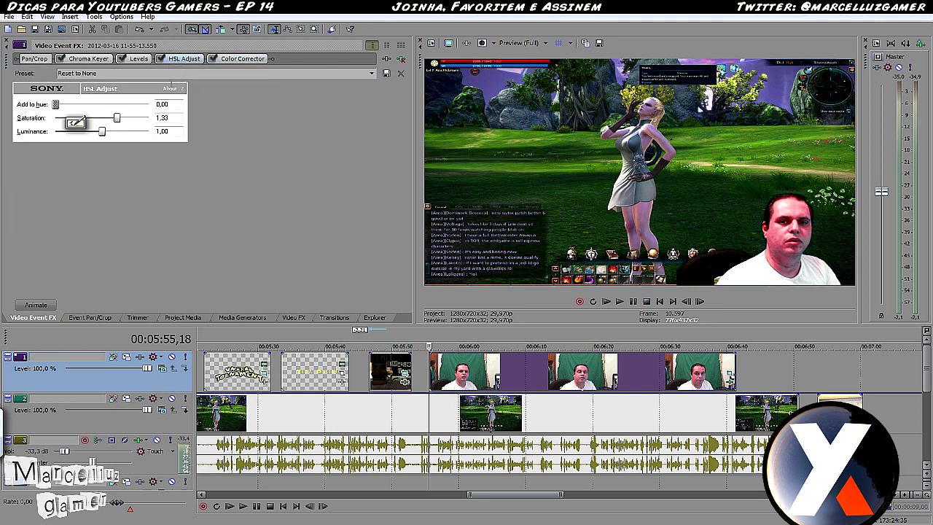
pyautogui.moveTo(119, 120)
pyautogui.mouseDown()
pyautogui.moveTo(106, 120)
pyautogui.moveTo(134, 120)
pyautogui.mouseUp()
pyautogui.click(161, 60)
pyautogui.click(122, 59)
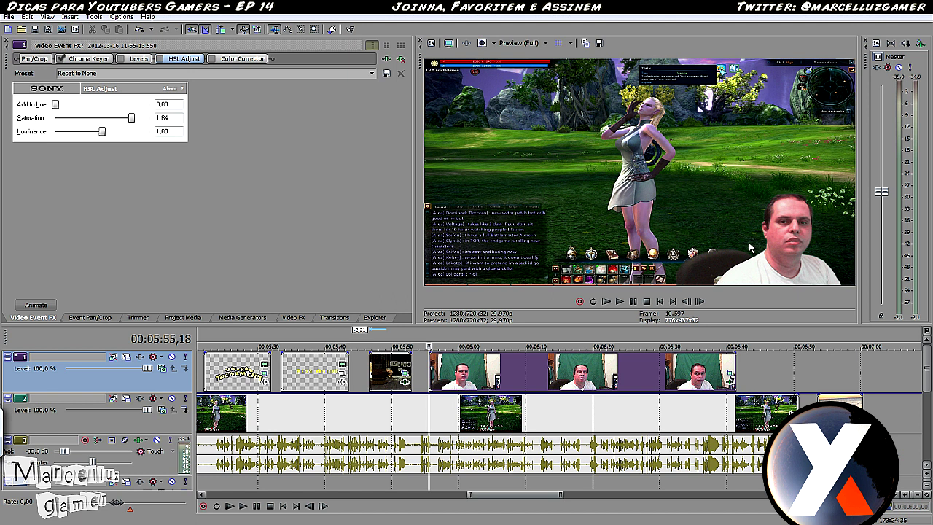
pyautogui.click(122, 59)
pyautogui.click(160, 59)
pyautogui.click(240, 58)
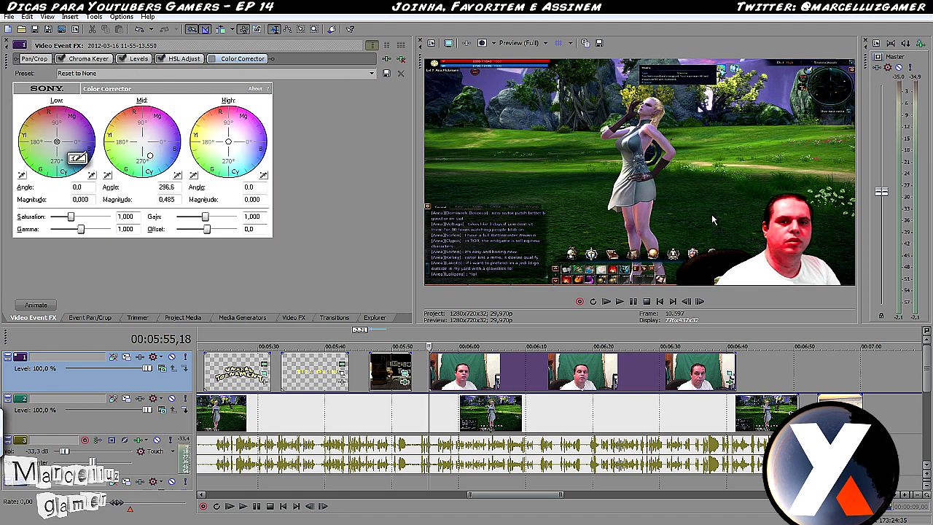
pyautogui.click(212, 59)
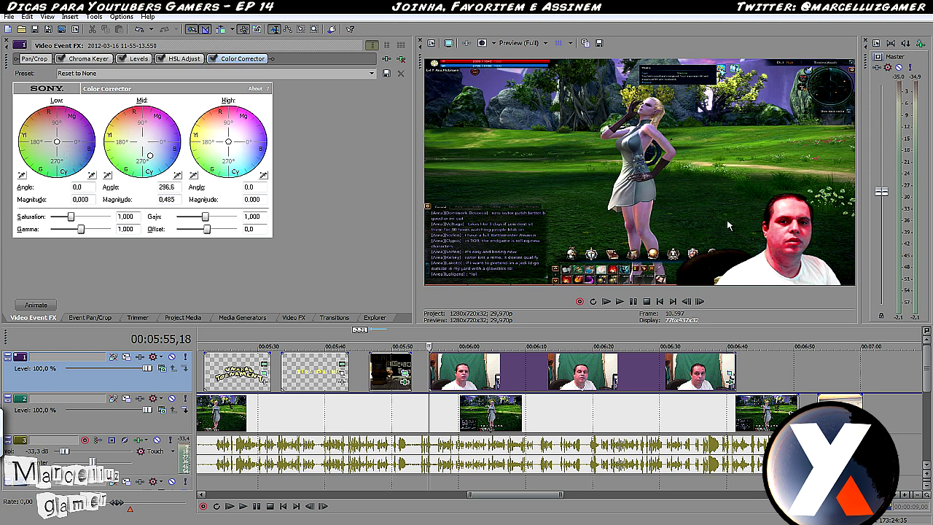
# - Add a webcam position keyframe at 00:00:05,00 and set the first keyframe's crop centre to X -100,0, Y -280,0, hiding the person below the frame
pyautogui.click(425, 375)
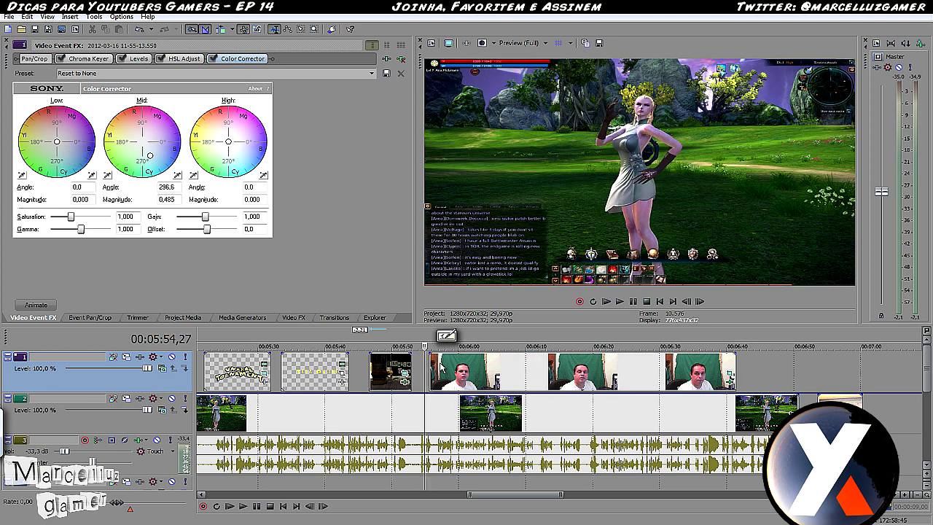
pyautogui.click(433, 373)
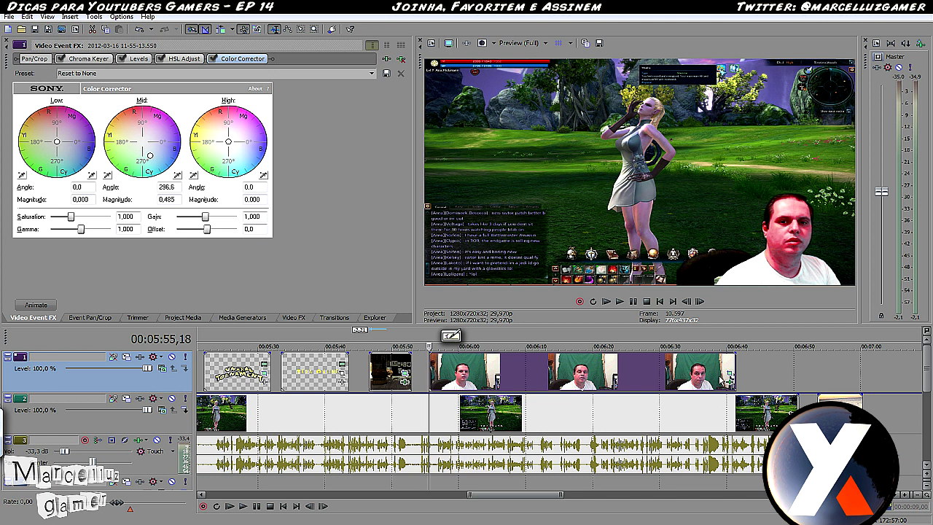
pyautogui.click(730, 375)
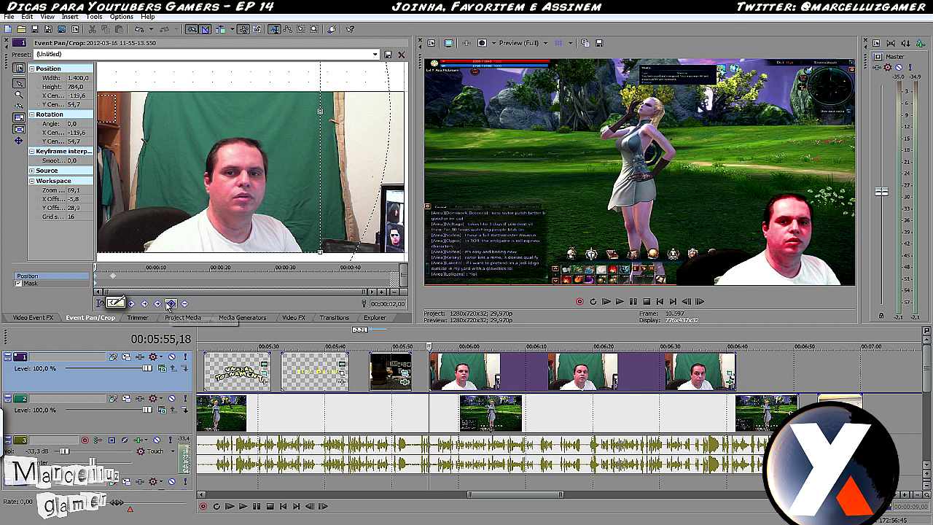
pyautogui.moveTo(233, 219); pyautogui.dragTo(234, 98)
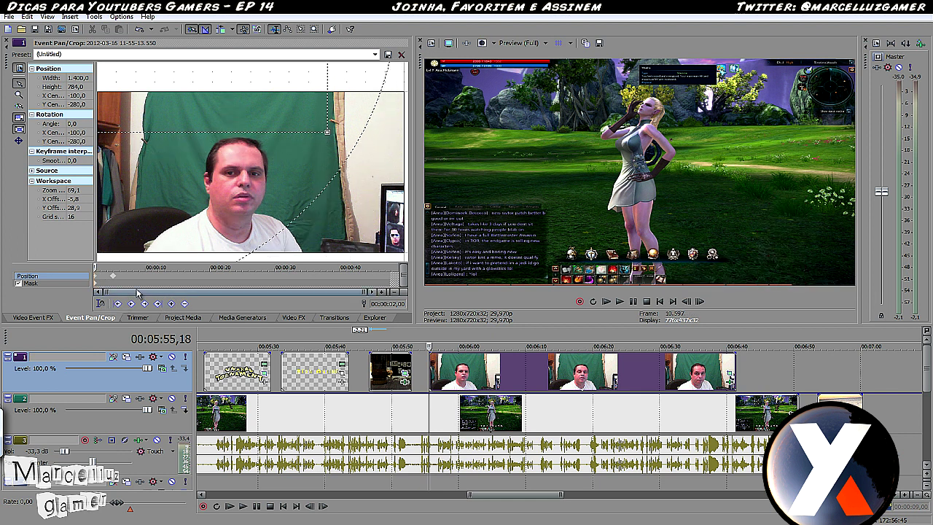
pyautogui.click(112, 280)
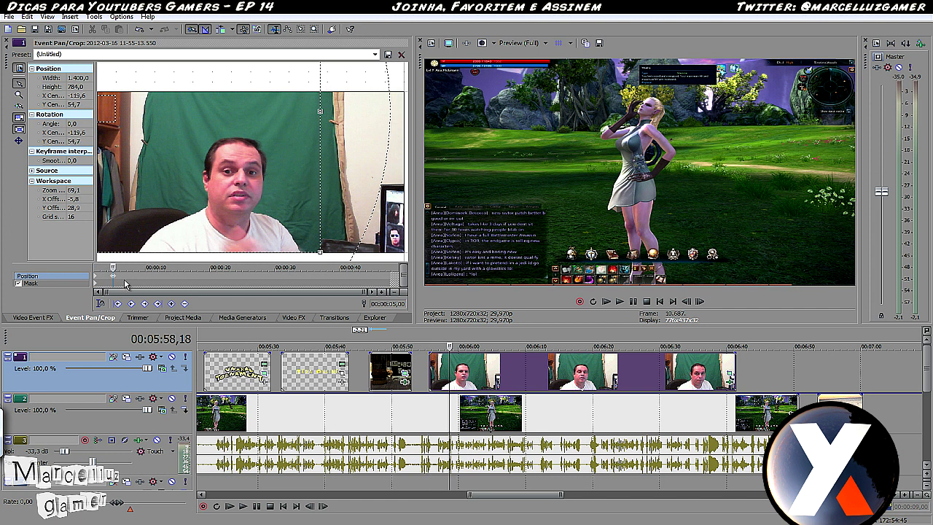
# - Add a webcam position keyframe at 00:00:45,18 and copy the first keyframe to 00:00:47,22 for an exit below the frame
pyautogui.click(376, 277)
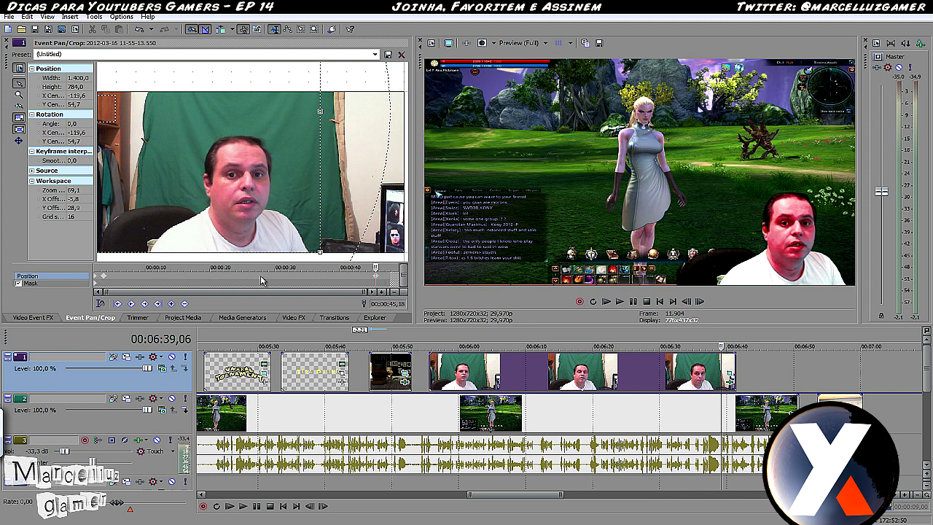
pyautogui.click(96, 284)
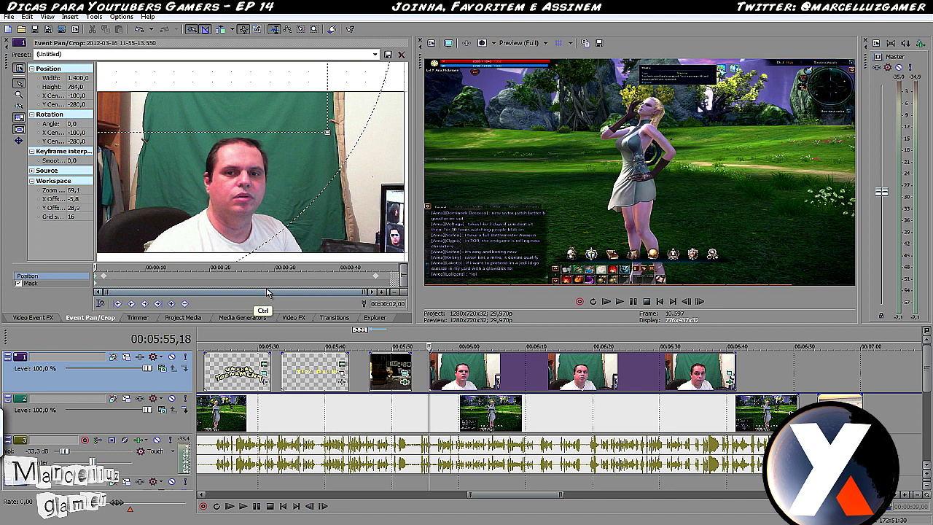
pyautogui.click(391, 279)
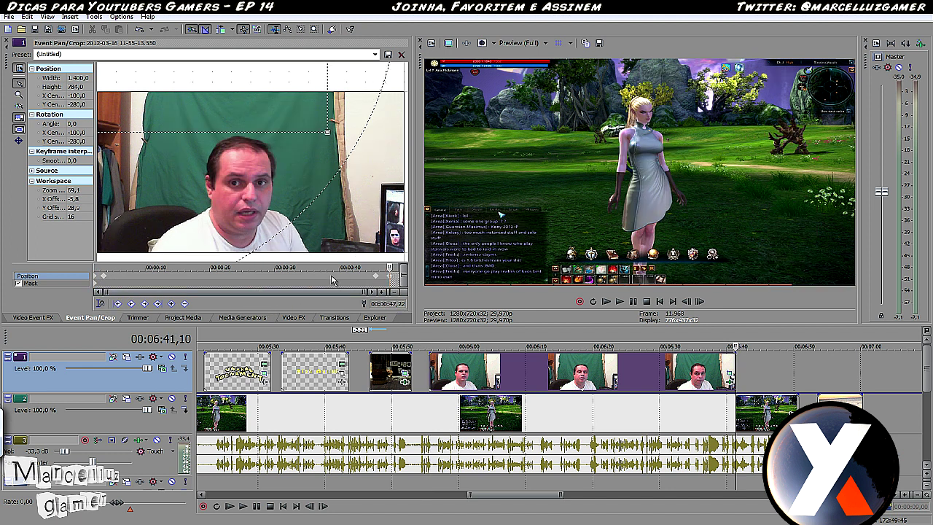
# - Play the person's entrance, and speed it and the exit up by moving the inner position keyframes to 00:00:03,00 and 00:00:46,16
pyautogui.click(428, 405)
pyautogui.press('space')
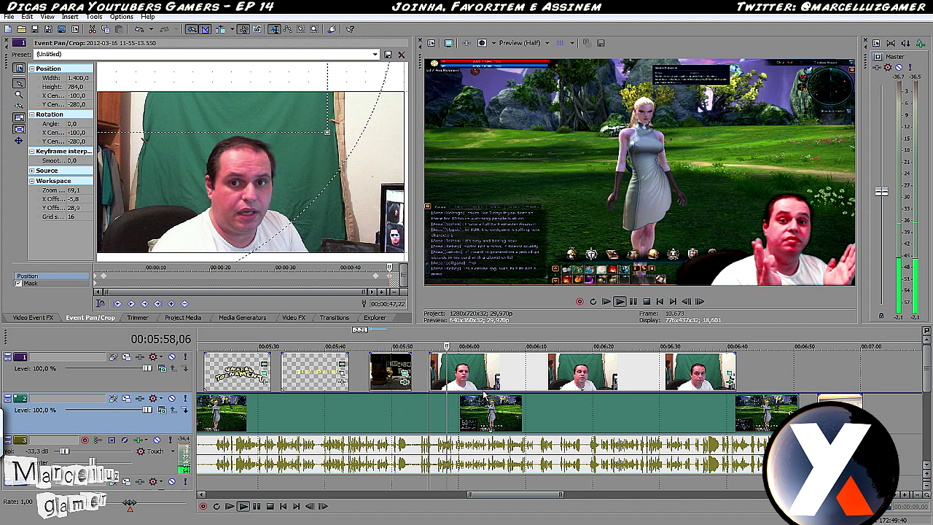
pyautogui.press('space')
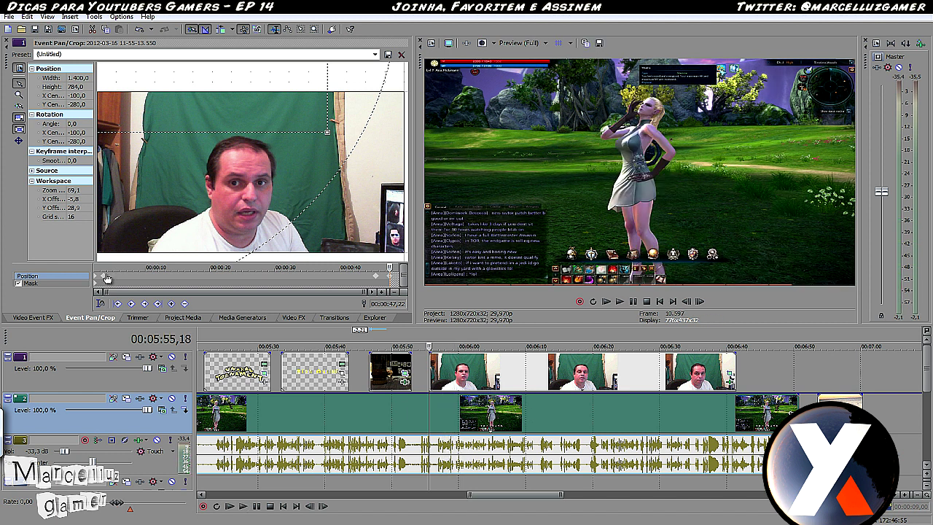
pyautogui.press('End')
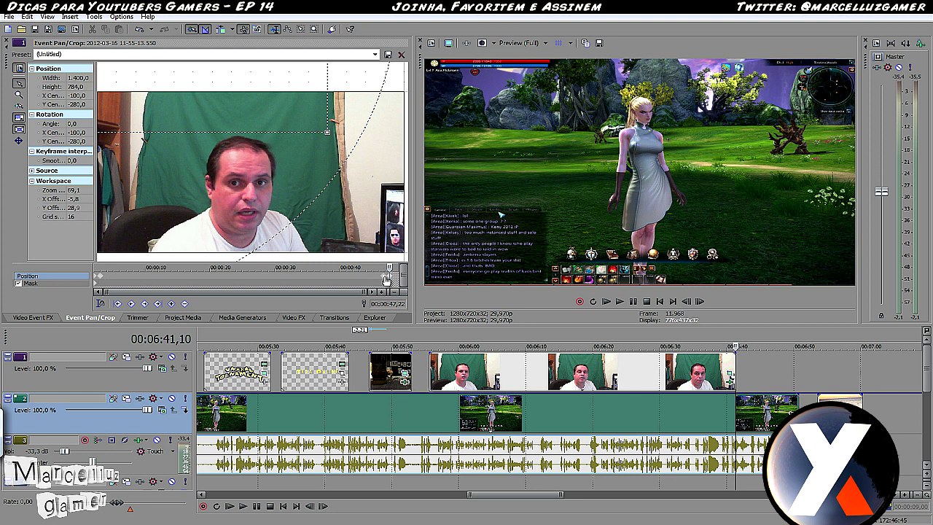
# - Set the video preview quality to Preview (Auto) and play the webcam clip's animated entrance and exit
pyautogui.click(522, 43)
pyautogui.moveTo(534, 78)
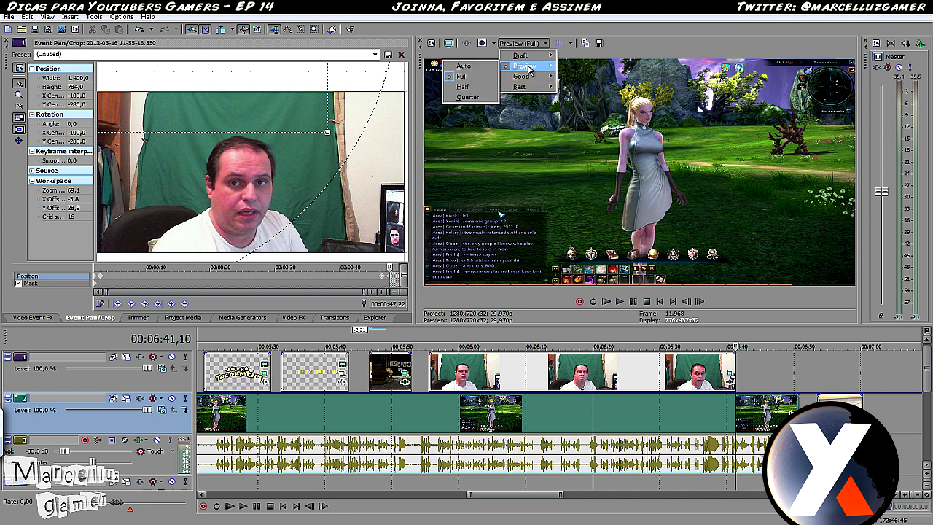
pyautogui.click(464, 65)
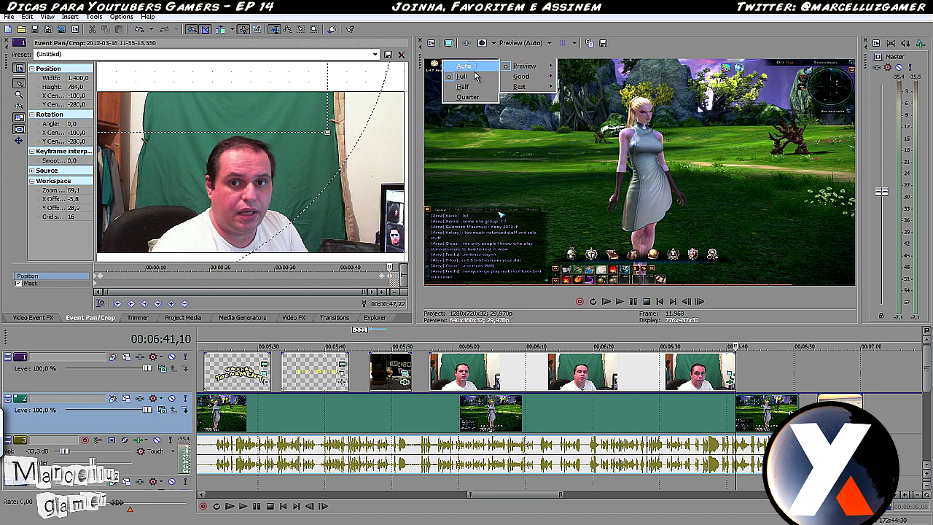
pyautogui.click(431, 368)
pyautogui.press('space')
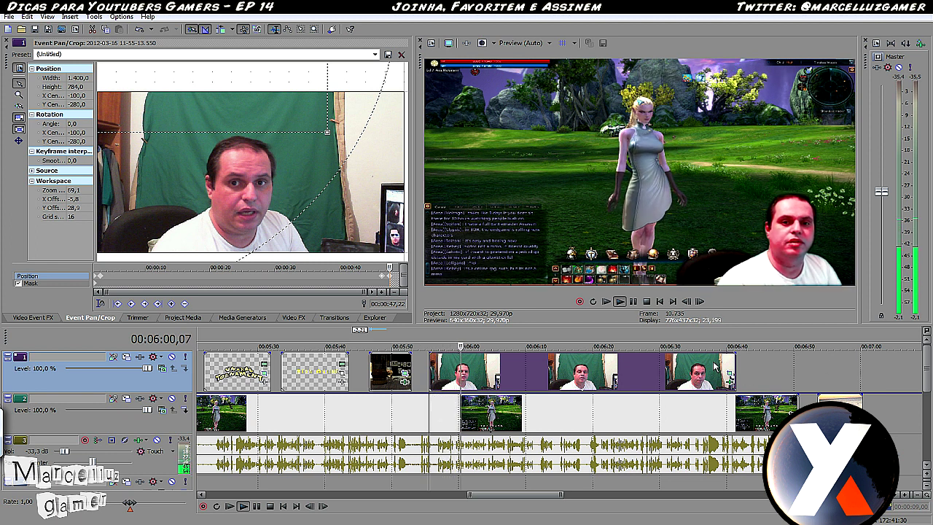
pyautogui.click(726, 374)
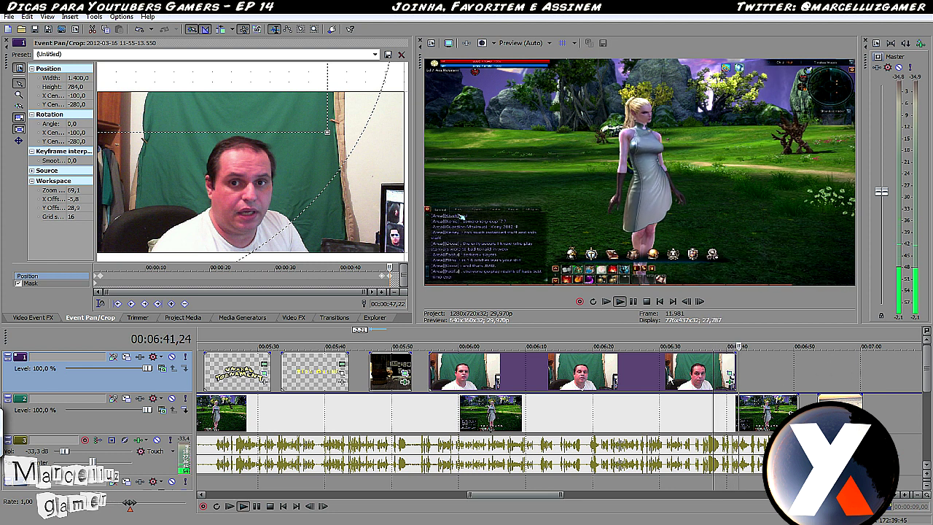
pyautogui.click(639, 376)
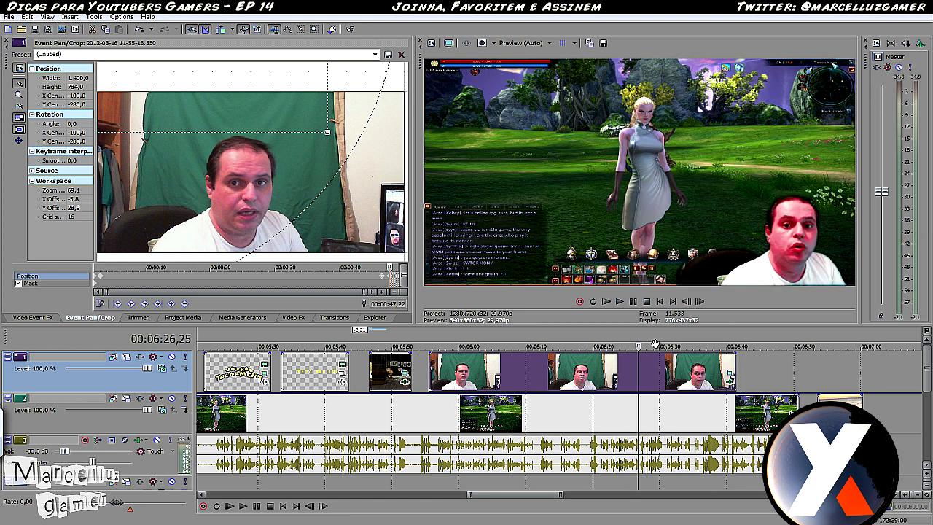
# - Delete the extra webcam position keyframes and move the first keyframe's crop centre to X -123,2, Y 55,8
pyautogui.click(392, 281)
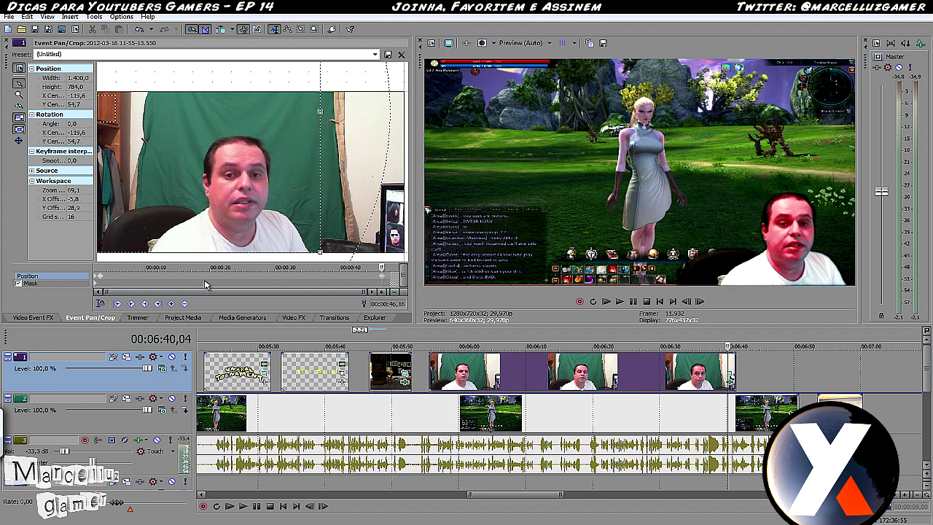
pyautogui.click(104, 281)
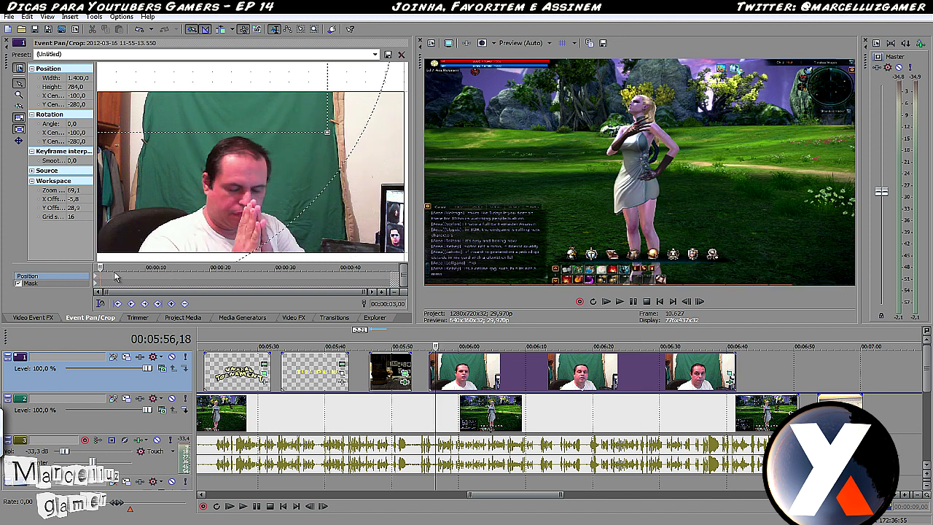
pyautogui.click(94, 281)
pyautogui.moveTo(216, 132); pyautogui.dragTo(207, 243)
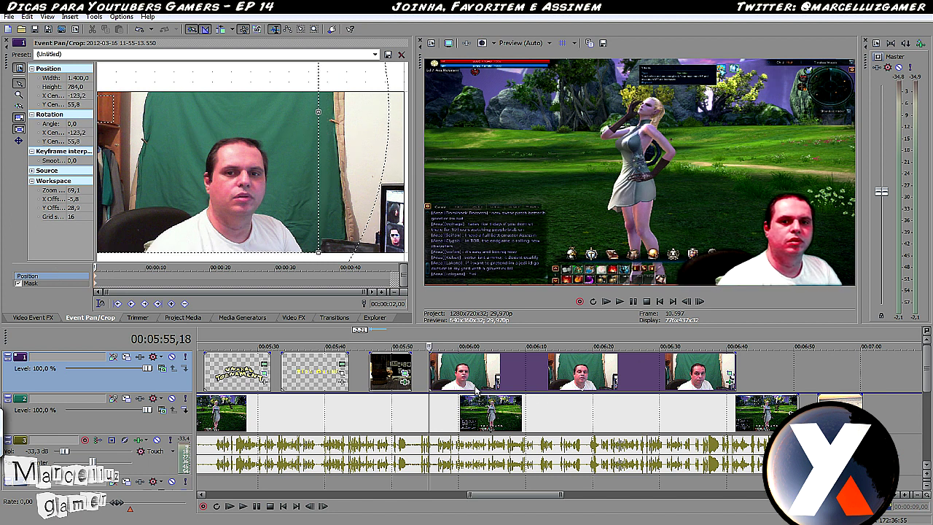
# - Add a short fade-in at the start and a short fade-out at the end of the webcam clip
pyautogui.click(757, 380)
pyautogui.click(486, 373)
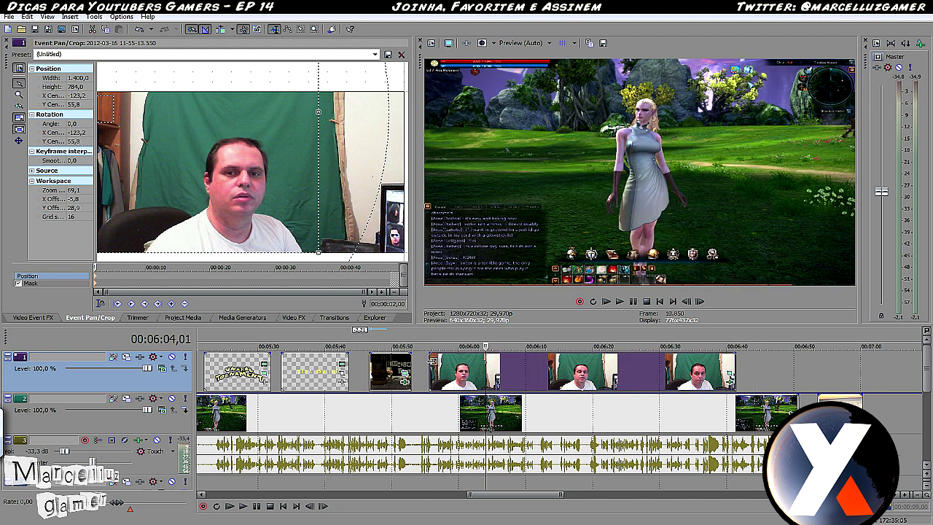
pyautogui.moveTo(435, 358); pyautogui.dragTo(437, 355)
pyautogui.click(512, 378)
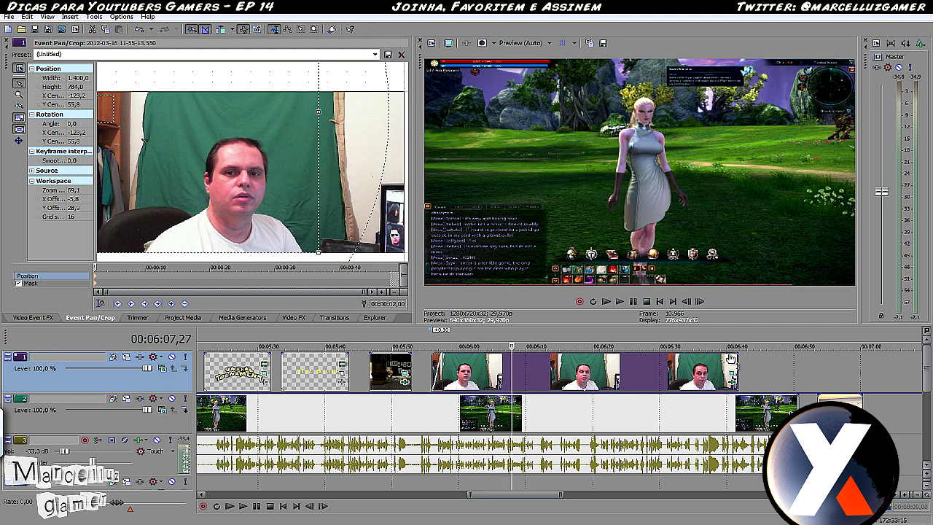
pyautogui.click(608, 370)
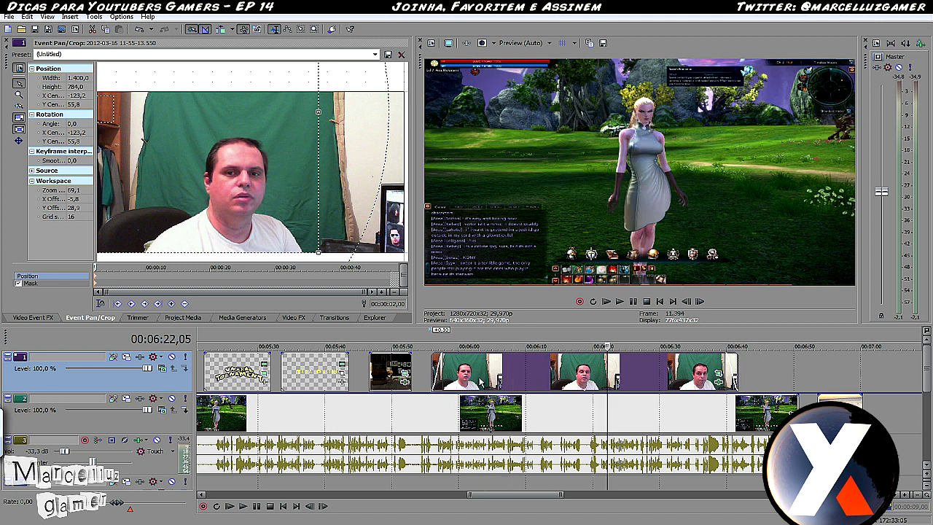
# - Switch the webcam track's solo and mute on and off, and check the preview at several points of the clip
pyautogui.click(185, 359)
pyautogui.click(185, 358)
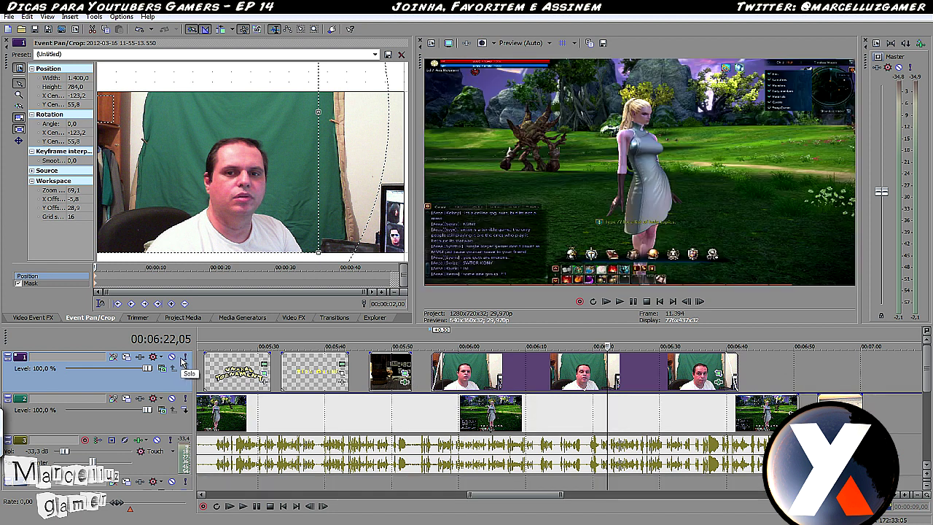
pyautogui.click(500, 375)
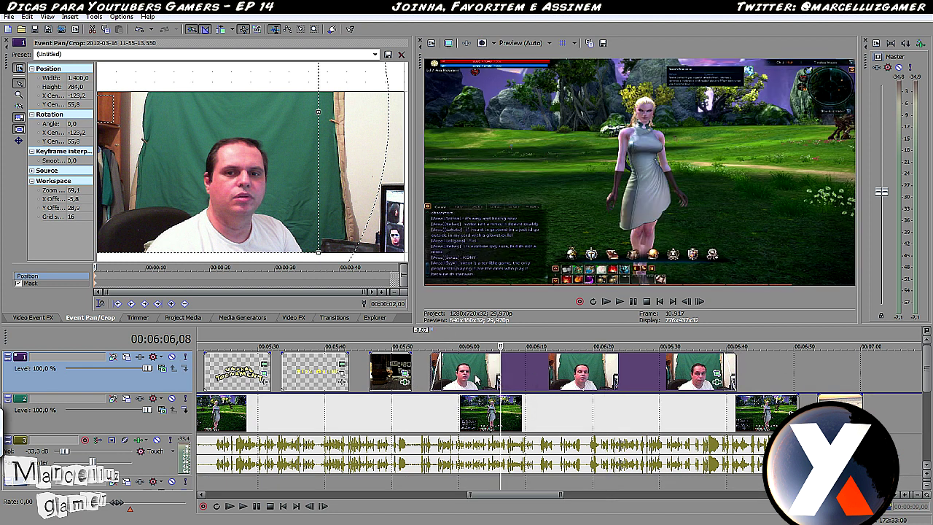
pyautogui.click(554, 376)
pyautogui.click(621, 375)
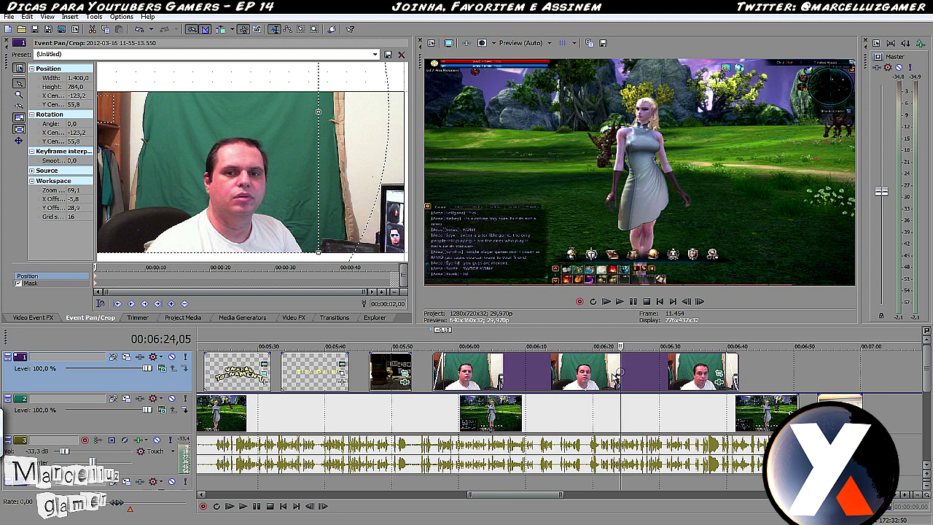
pyautogui.click(565, 375)
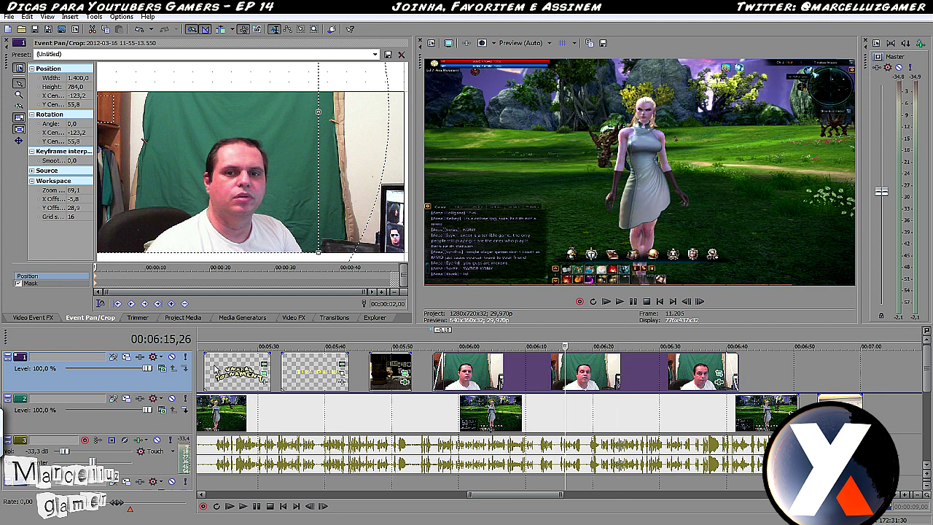
pyautogui.click(185, 357)
pyautogui.click(185, 357)
pyautogui.click(171, 357)
pyautogui.click(172, 357)
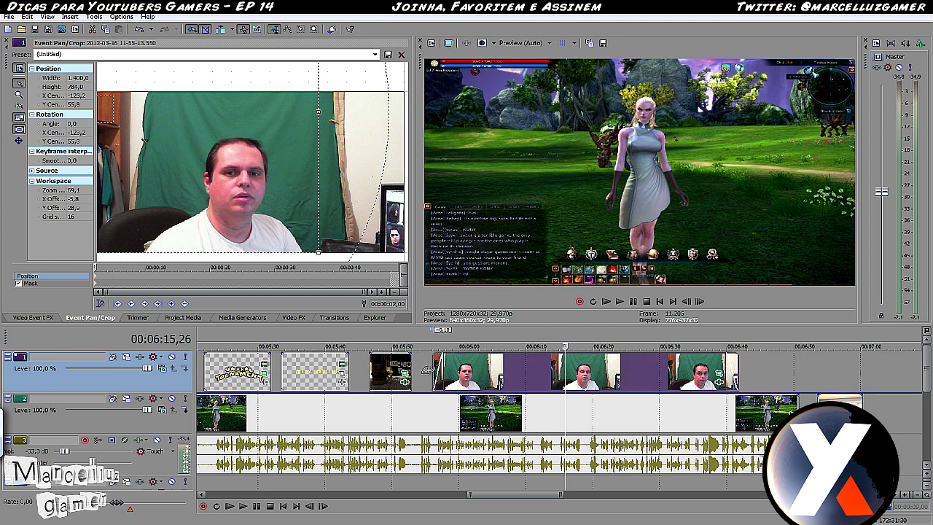
# - Shift the webcam clip's start slightly earlier and apply the Cross Blur A Only transition to its fade-out
pyautogui.click(484, 377)
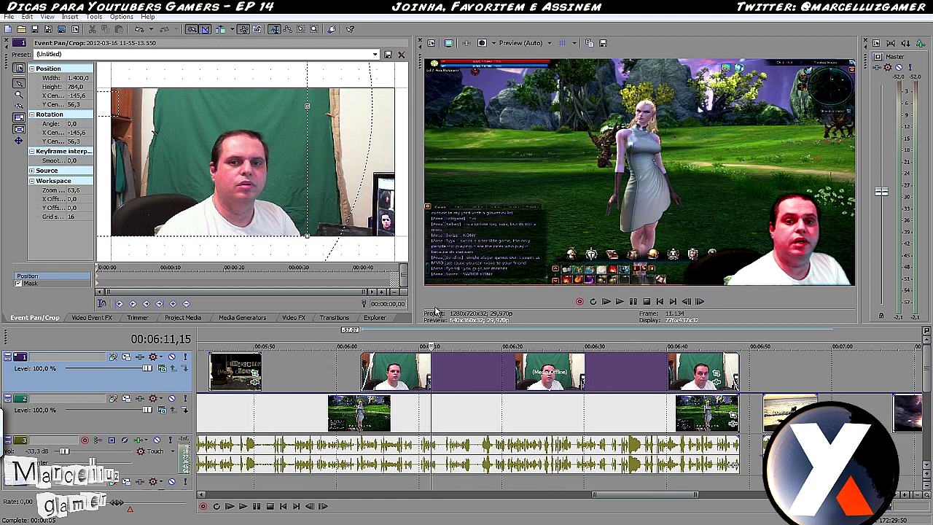
pyautogui.moveTo(406, 380); pyautogui.dragTo(388, 372)
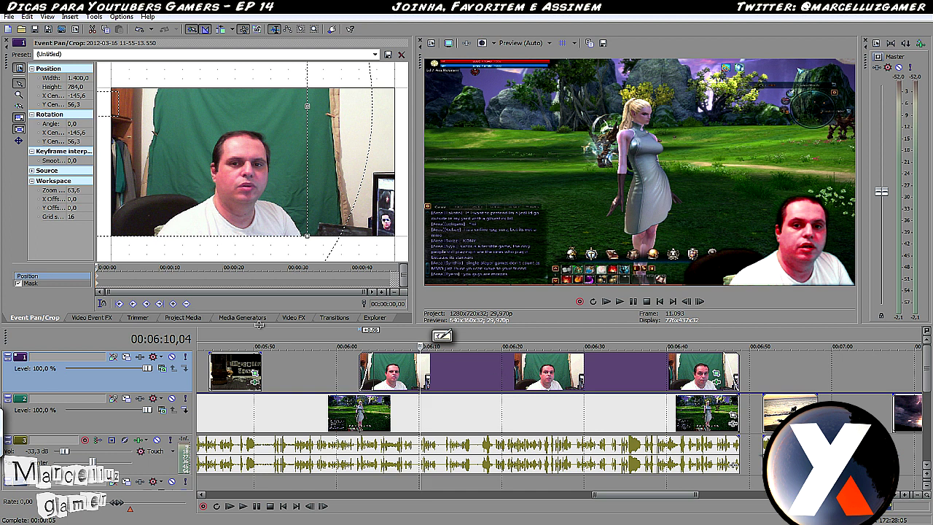
pyautogui.click(337, 318)
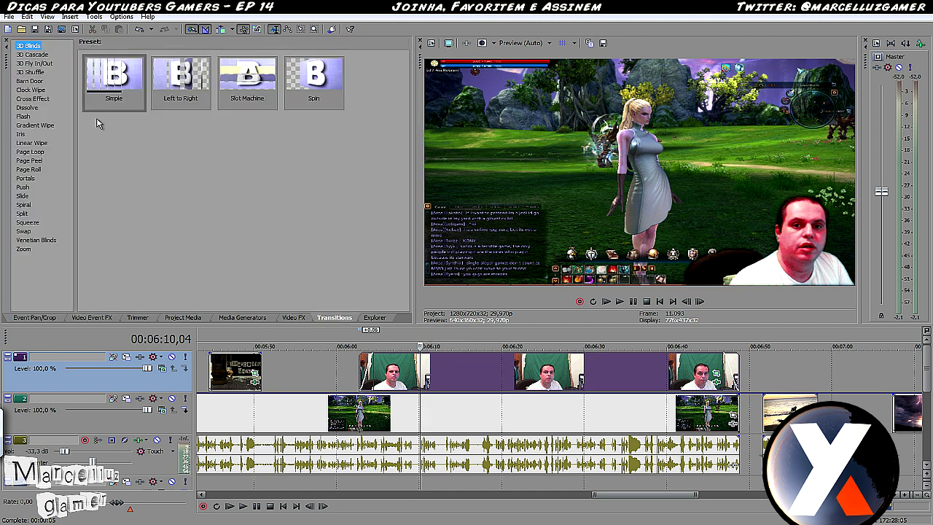
pyautogui.click(23, 116)
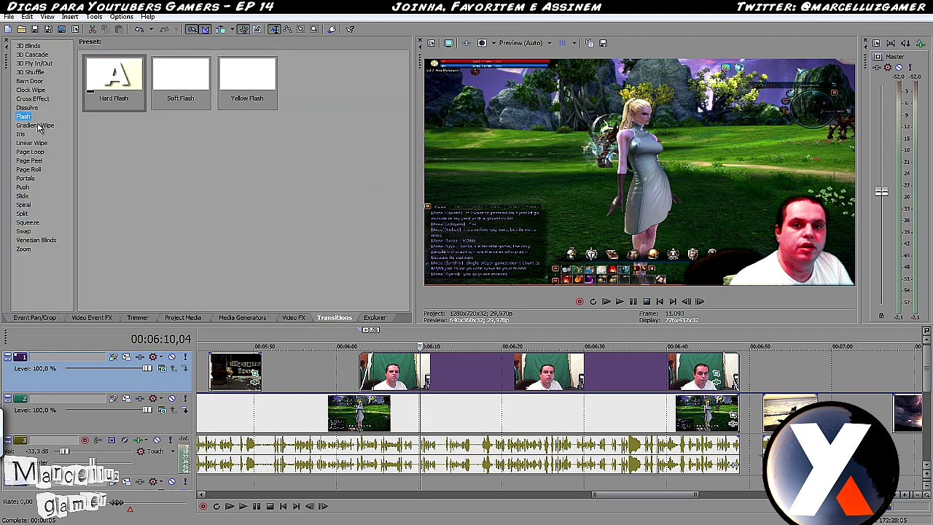
pyautogui.press('Up')
pyautogui.press('Up')
pyautogui.press('Up')
pyautogui.press('Up')
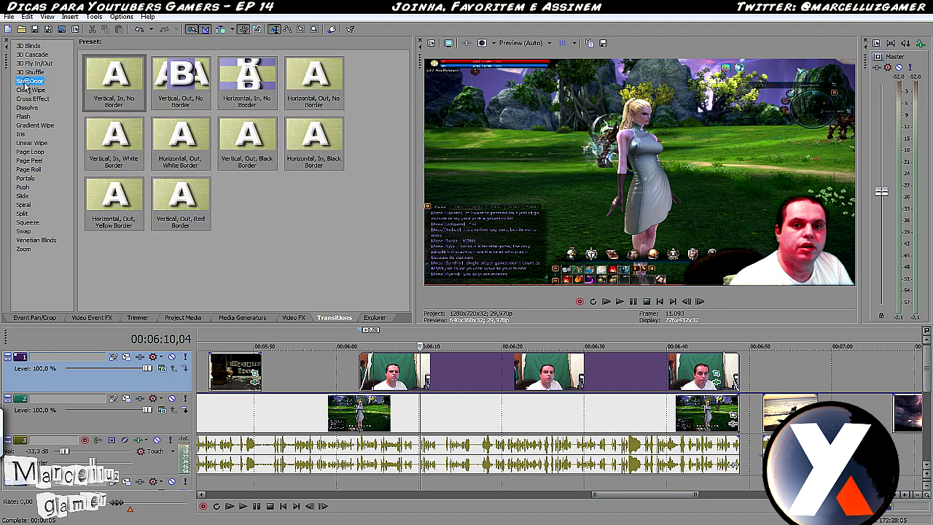
pyautogui.press('Down')
pyautogui.press('Down')
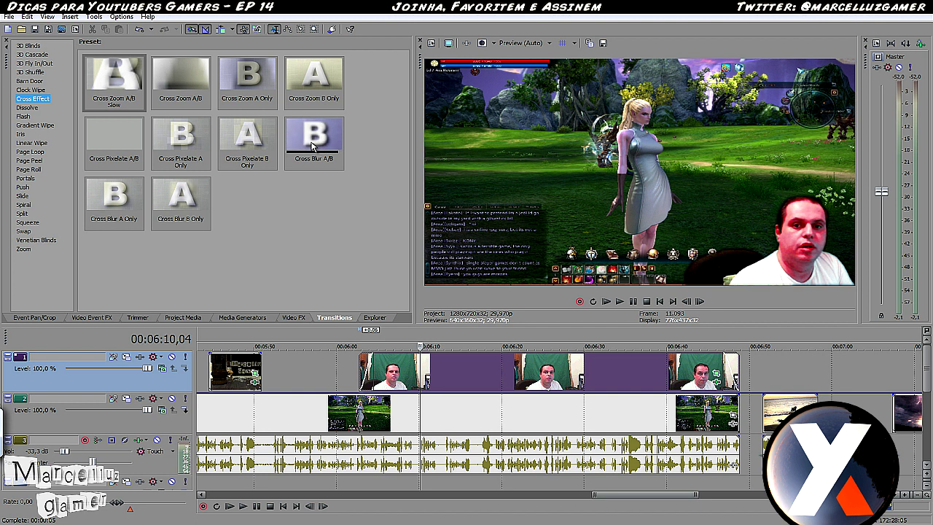
pyautogui.moveTo(118, 207); pyautogui.dragTo(290, 235)
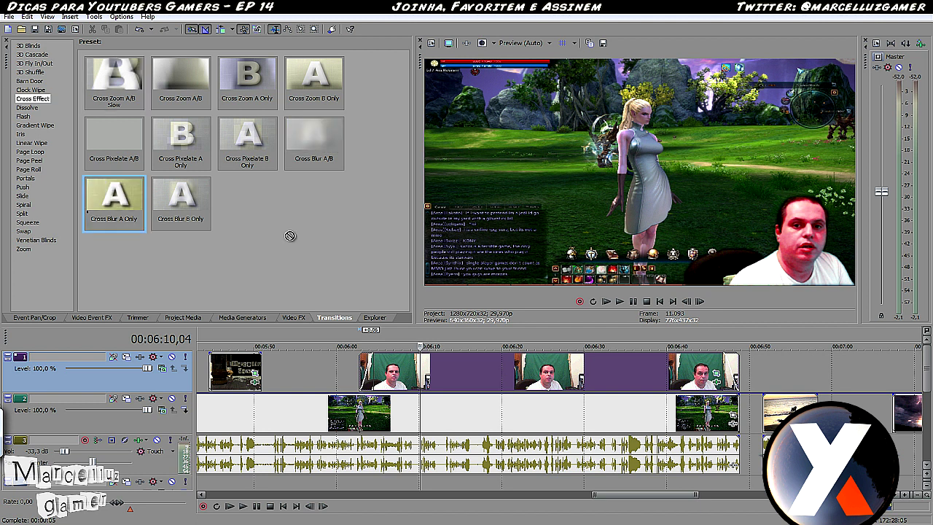
pyautogui.moveTo(739, 363); pyautogui.dragTo(731, 372)
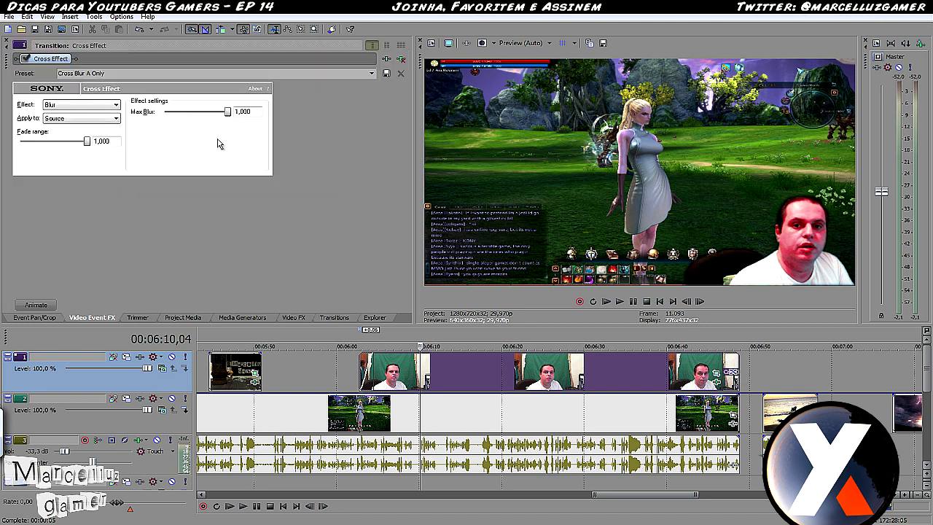
# - Apply the Cross Blur B Only transition to the webcam clip's fade-in and play both transitions
pyautogui.click(333, 318)
pyautogui.moveTo(180, 201); pyautogui.dragTo(369, 373)
pyautogui.click(356, 376)
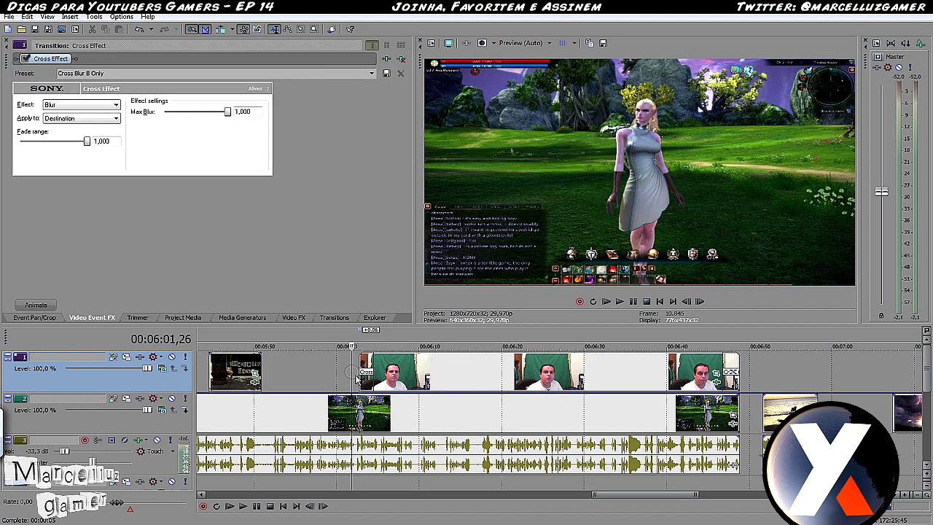
pyautogui.press('space')
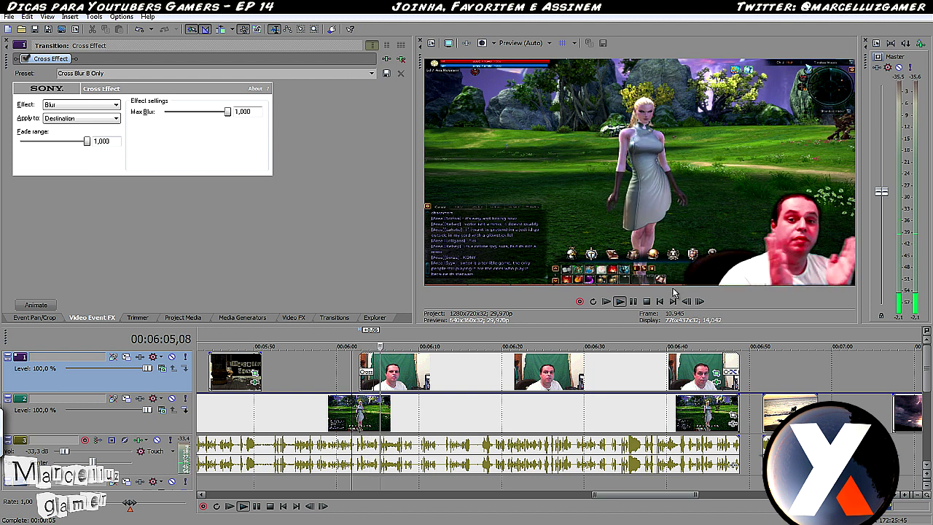
pyautogui.click(710, 370)
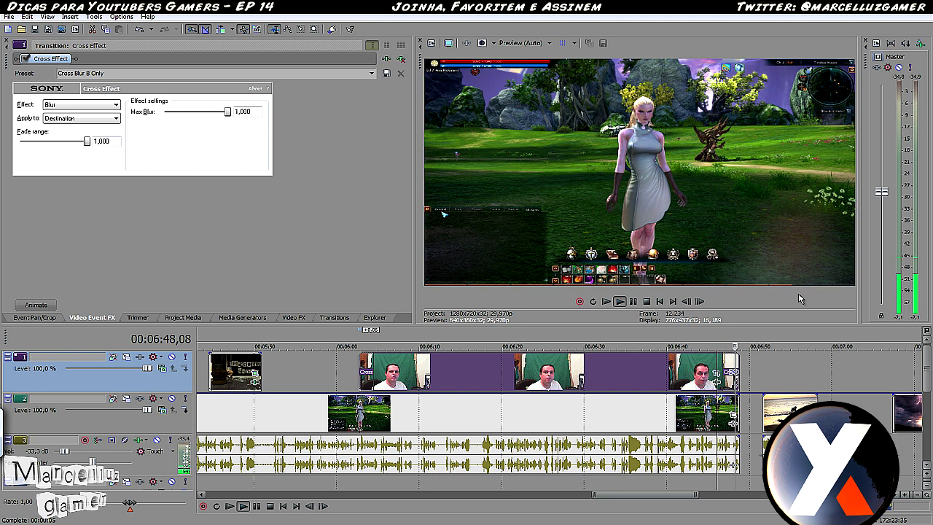
pyautogui.press('space')
# - Try the Cross Zoom A Only transition on the webcam clip's fade-out, play it, and undo it
pyautogui.click(476, 370)
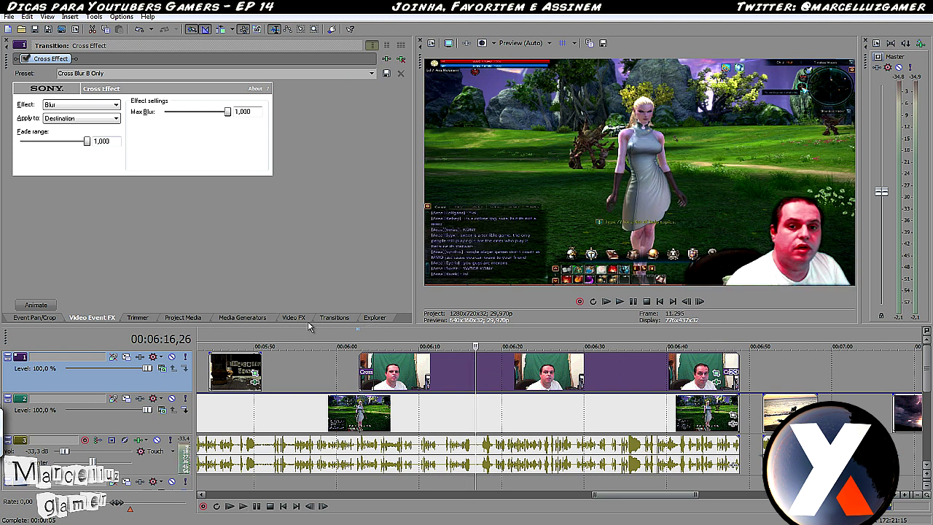
pyautogui.click(326, 319)
pyautogui.click(29, 108)
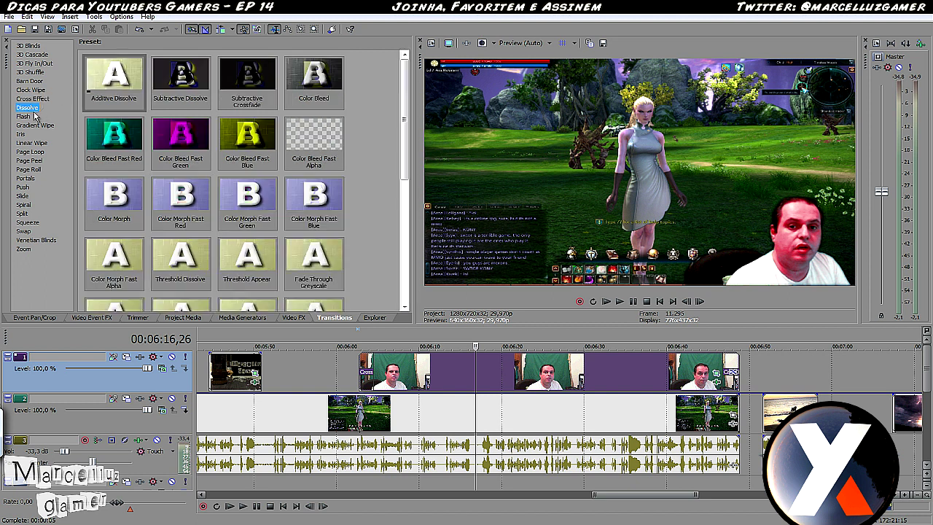
pyautogui.click(32, 98)
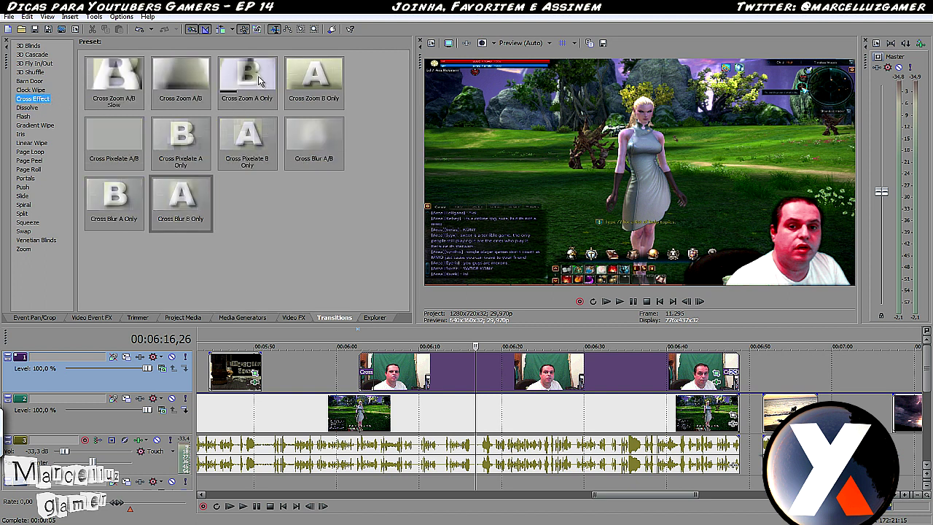
pyautogui.moveTo(261, 82); pyautogui.dragTo(374, 371)
pyautogui.moveTo(736, 378); pyautogui.dragTo(733, 376)
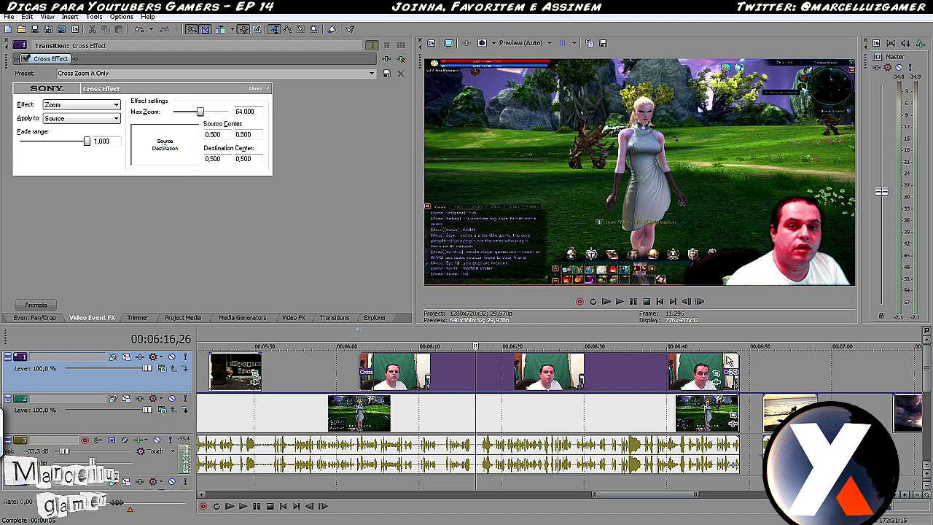
pyautogui.click(715, 361)
pyautogui.press('space')
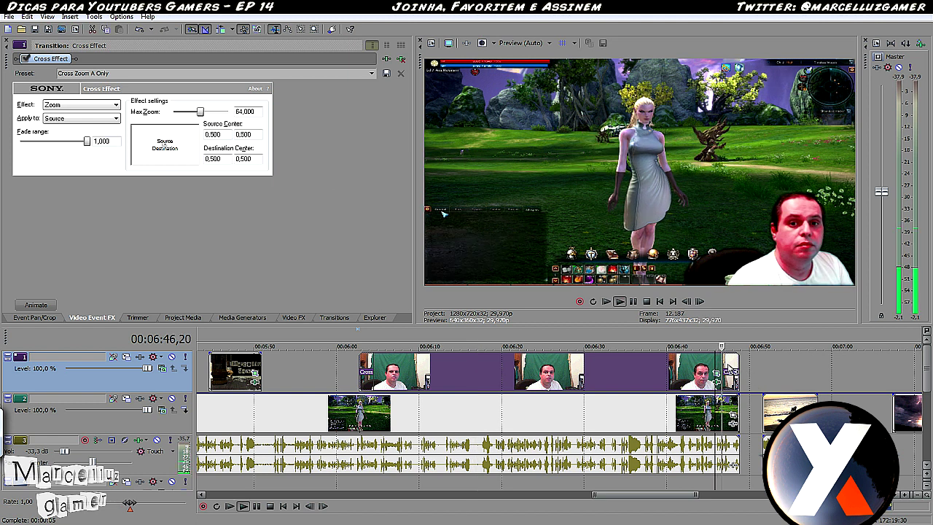
pyautogui.press('space')
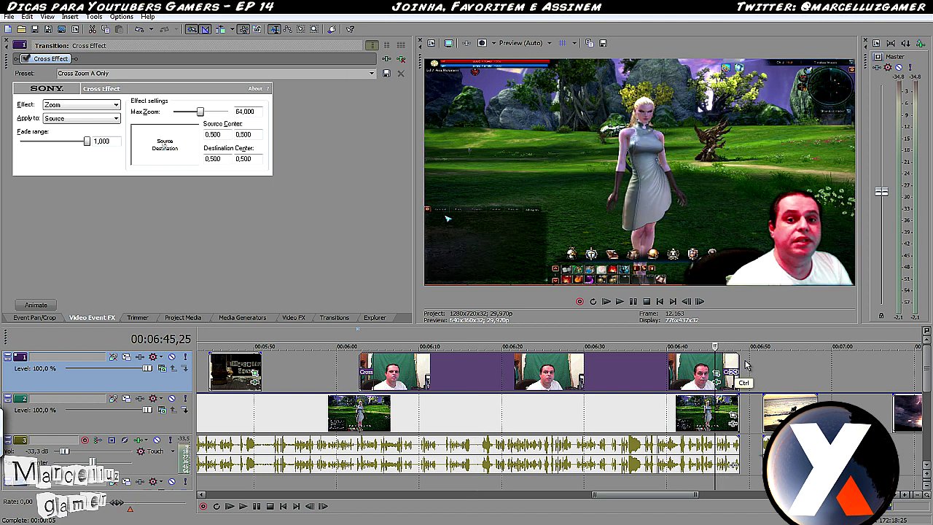
pyautogui.moveTo(745, 365); pyautogui.dragTo(736, 372)
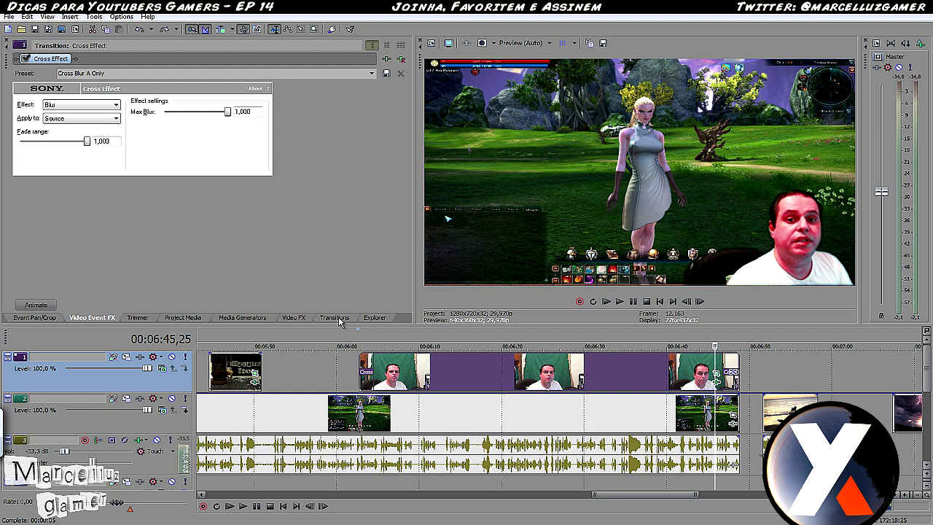
# - Apply Cross Pixelate B Only to the webcam clip's fade-in and Cross Pixelate A Only to its fade-out, and play both
pyautogui.click(335, 320)
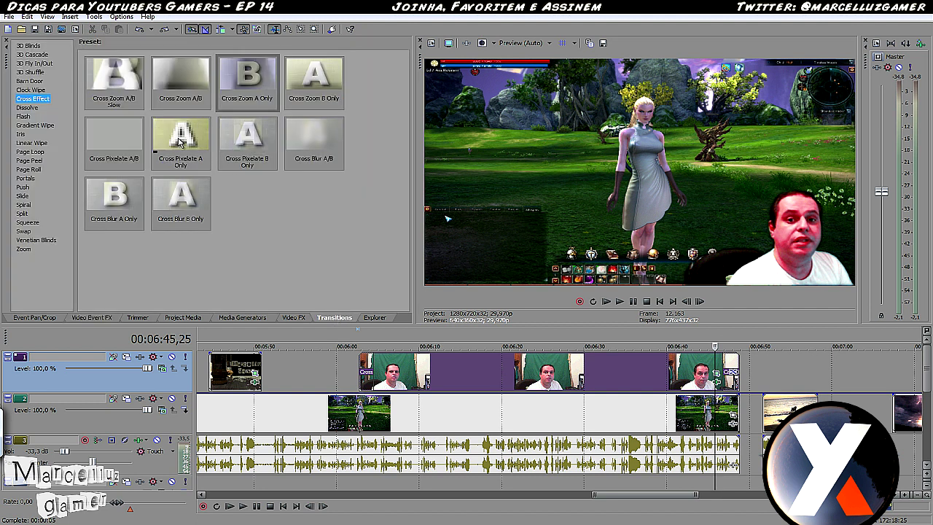
pyautogui.doubleClick(248, 138)
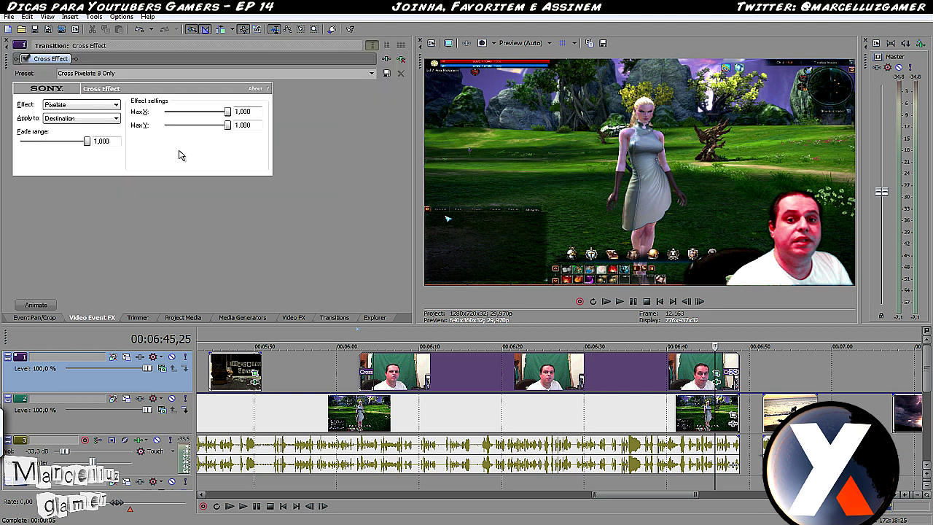
pyautogui.click(329, 319)
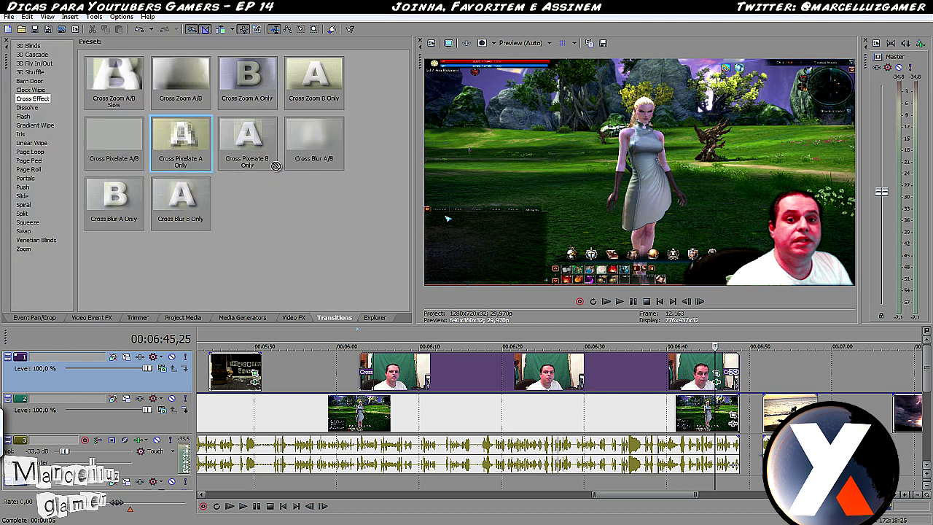
pyautogui.click(507, 372)
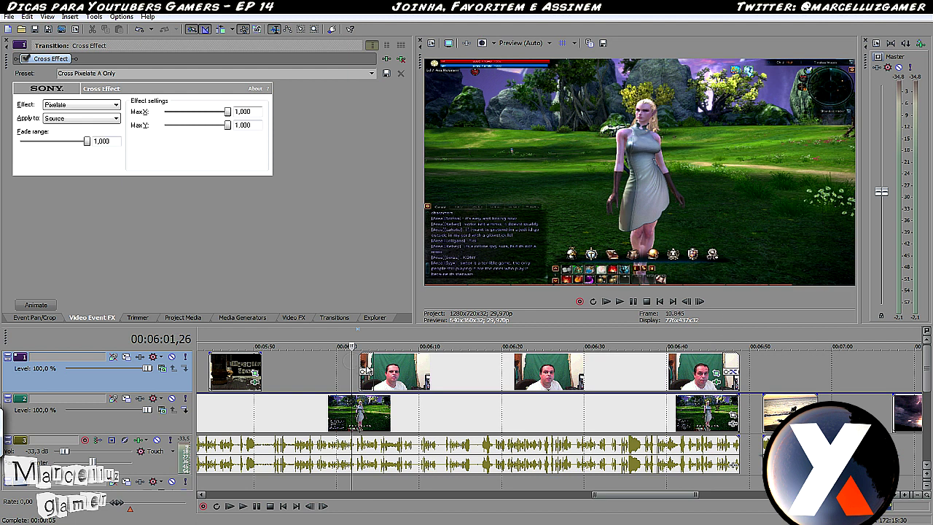
pyautogui.click(349, 372)
pyautogui.press('space')
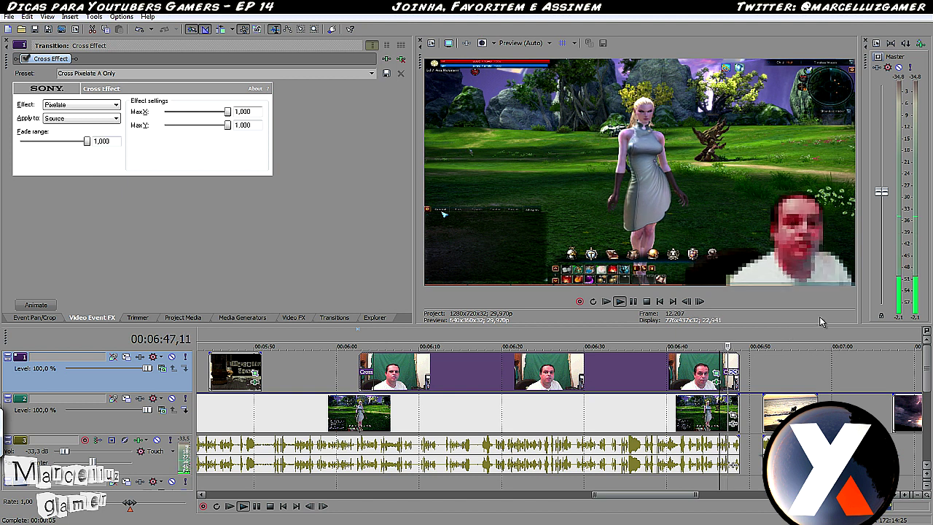
pyautogui.click(475, 364)
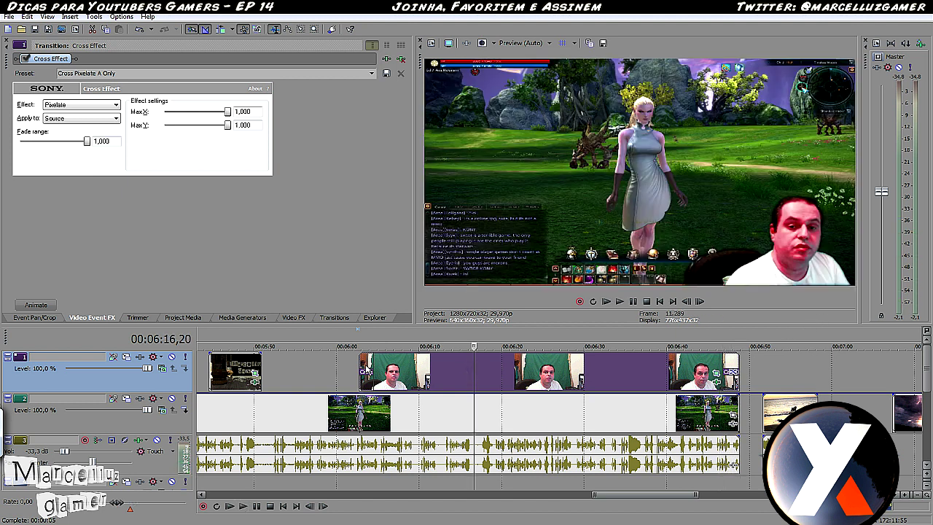
# - Replace the transitions on the webcam clip's fade-in and fade-out with the 3D Cascade Top to Bottom preset
pyautogui.click(319, 320)
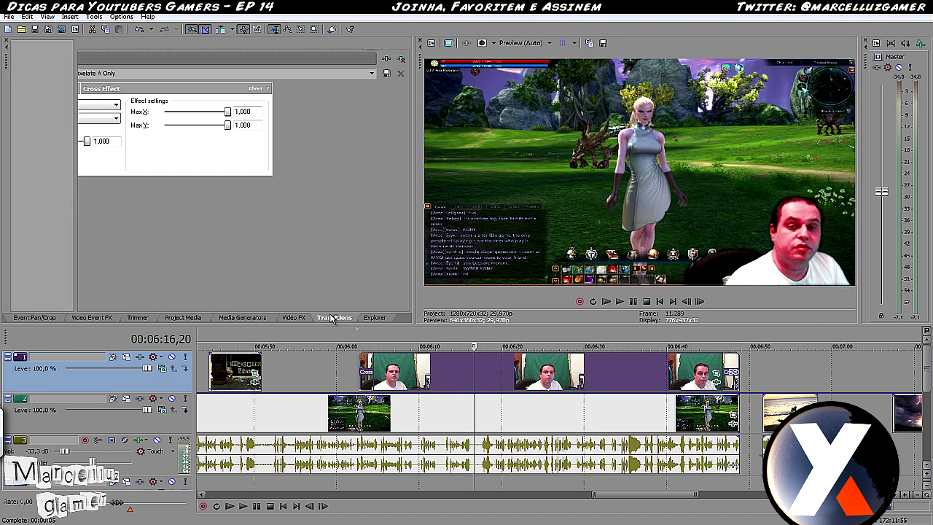
pyautogui.click(42, 48)
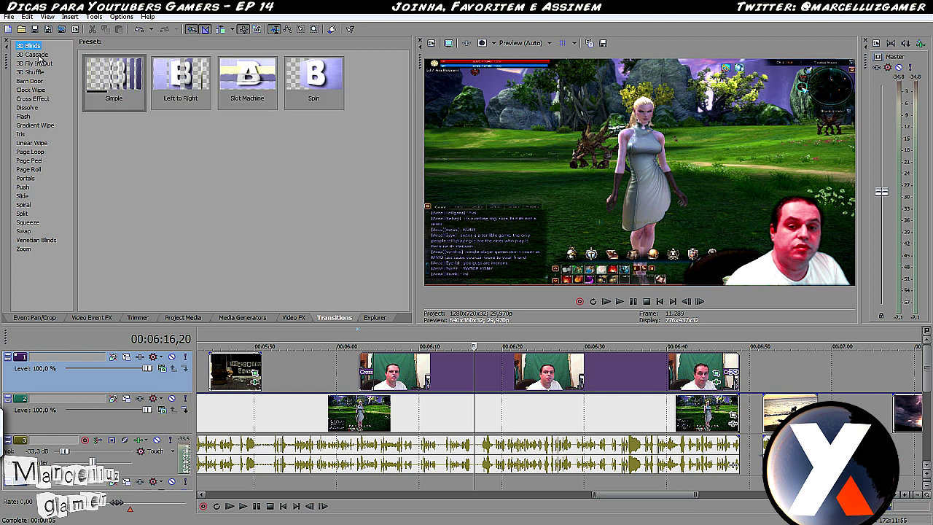
pyautogui.click(40, 55)
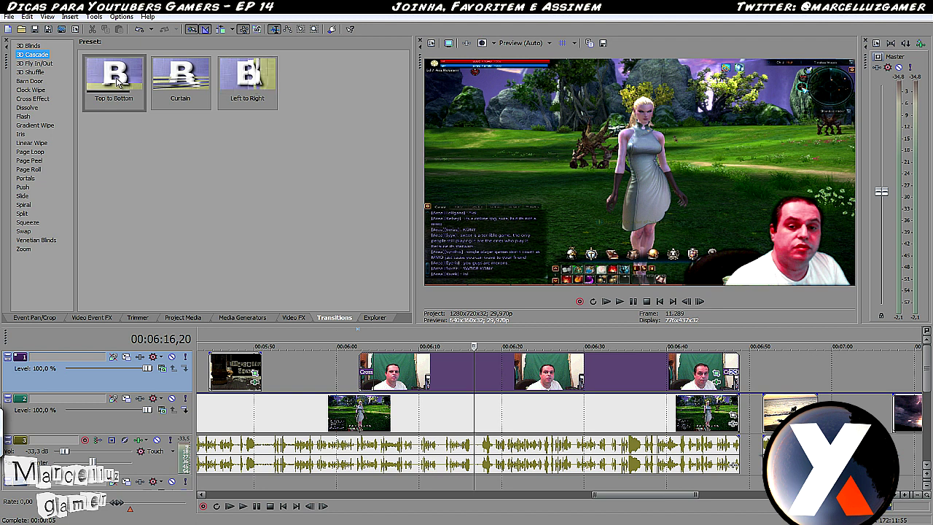
pyautogui.moveTo(112, 82); pyautogui.dragTo(325, 256)
pyautogui.moveTo(369, 368); pyautogui.dragTo(368, 369)
pyautogui.click(335, 318)
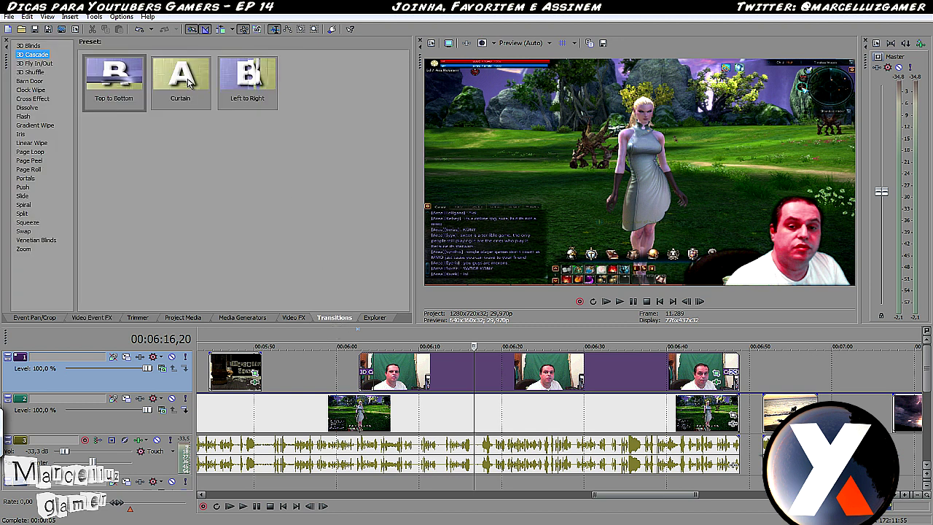
pyautogui.moveTo(113, 82); pyautogui.dragTo(732, 376)
# - Play the 3D Cascade transitions at the start and end of the webcam clip
pyautogui.click(351, 364)
pyautogui.press('space')
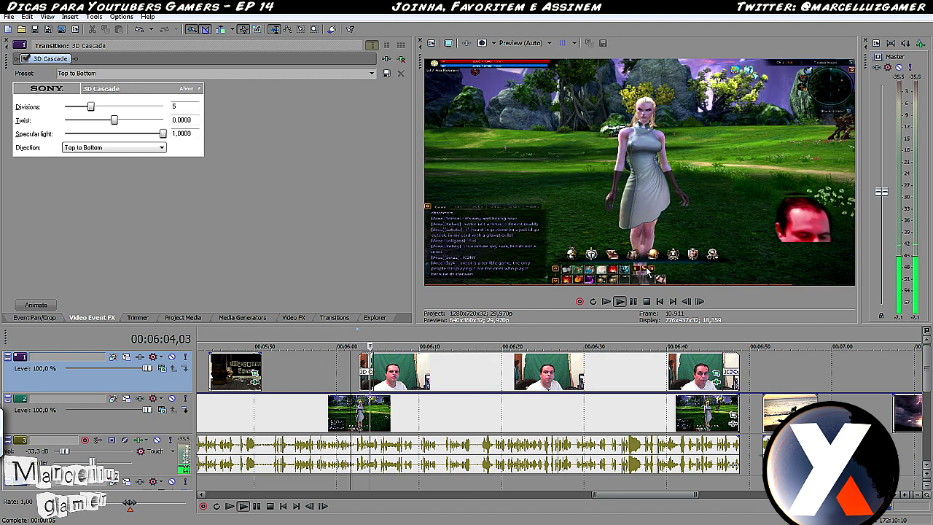
pyautogui.press('space')
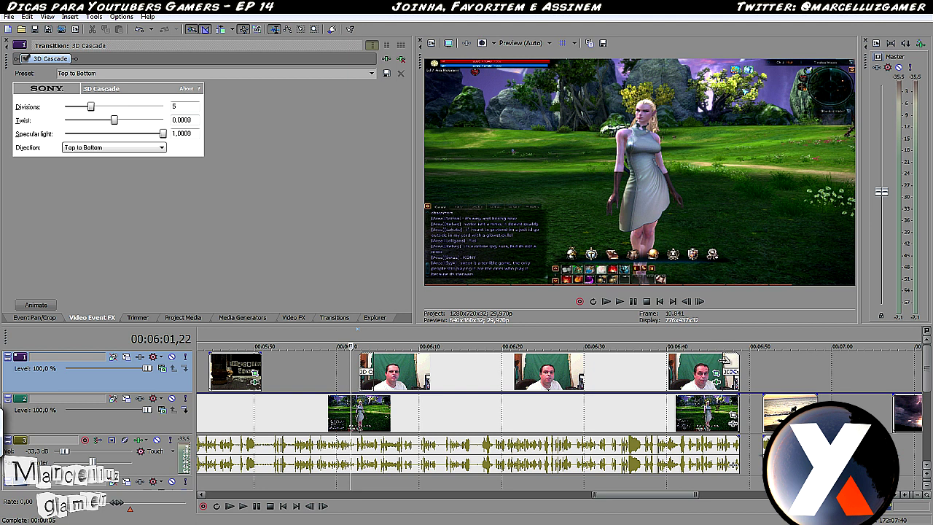
pyautogui.click(722, 360)
pyautogui.press('space')
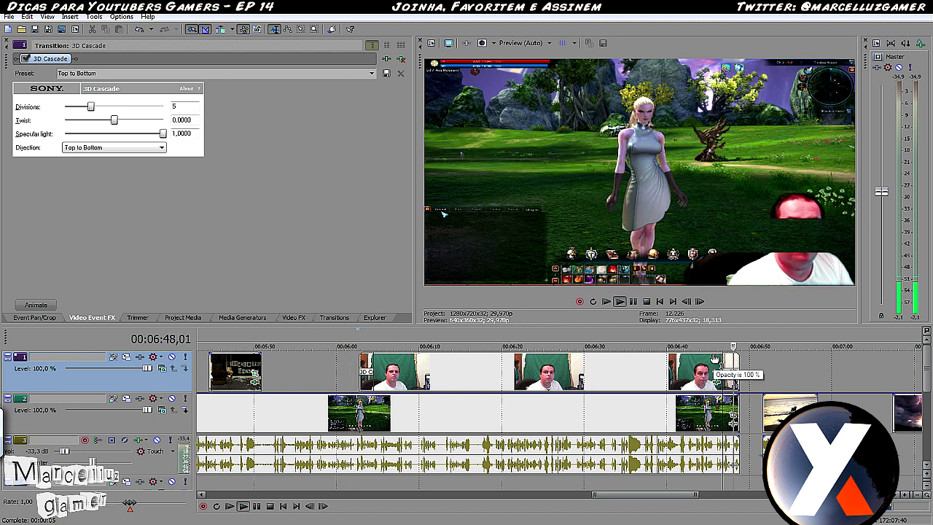
pyautogui.press('space')
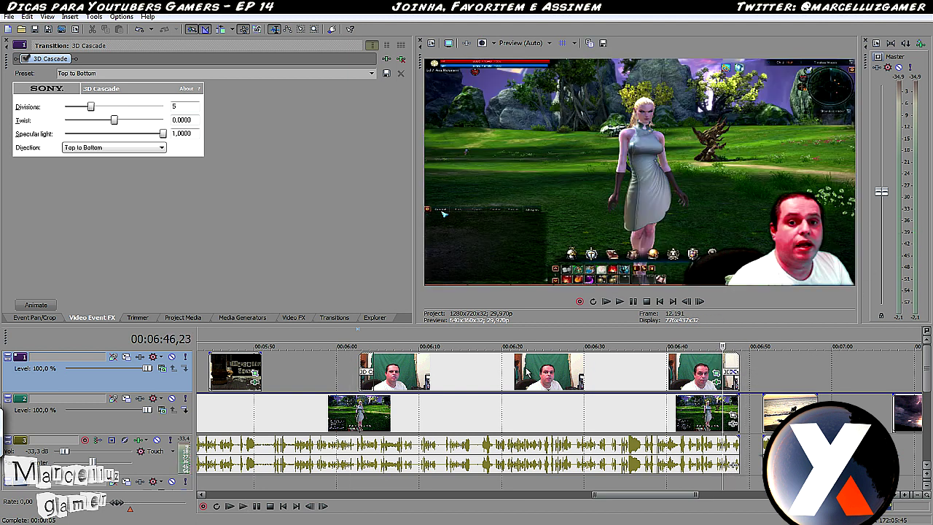
pyautogui.click(526, 372)
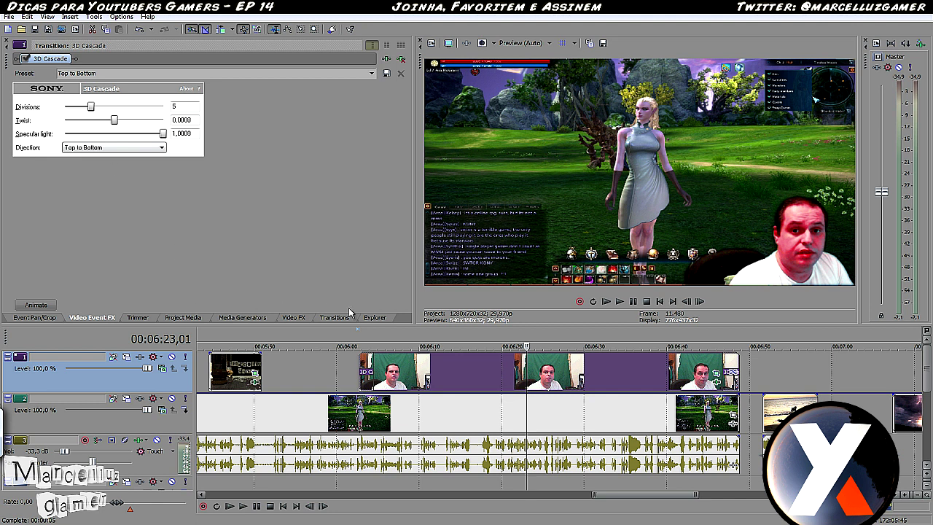
# - Browse other transition presets, including 3D Fly In/Out, 3D Shuffle, Clock Wipe, Cross Effect, Dissolve and Flash
pyautogui.click(338, 319)
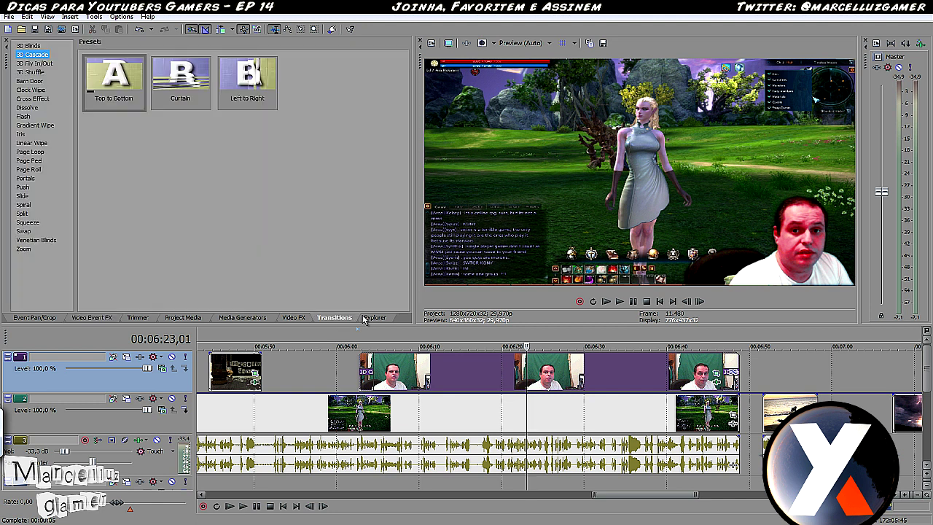
pyautogui.click(35, 64)
pyautogui.click(38, 72)
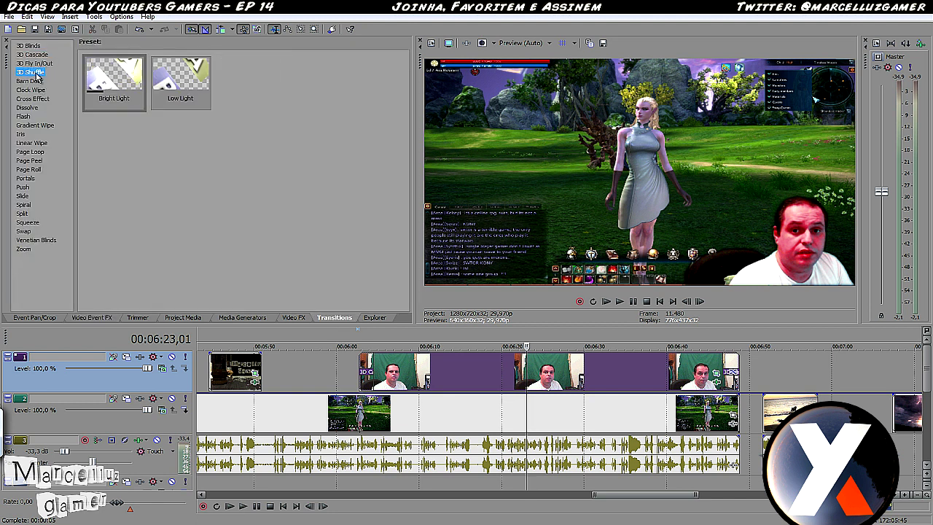
pyautogui.click(30, 90)
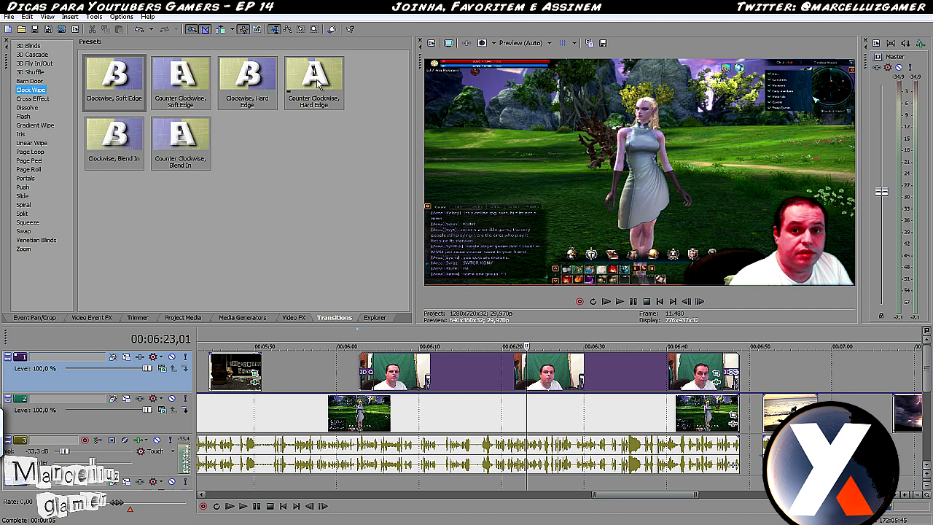
pyautogui.click(37, 99)
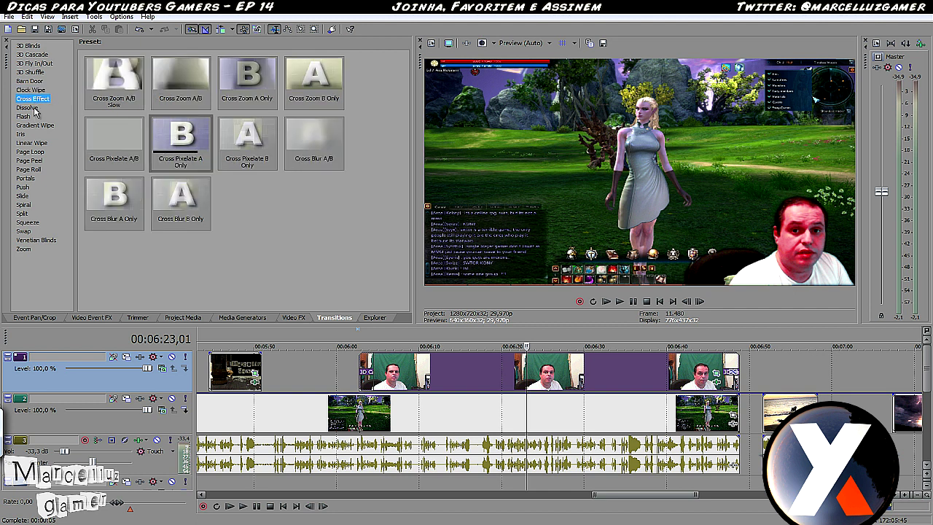
pyautogui.click(29, 108)
pyautogui.click(24, 116)
# - Apply the Gradient Wipe preset Linear Bottom-Top to the webcam clip's fade-in and Linear Top-Bottom to its fade-out
pyautogui.click(31, 125)
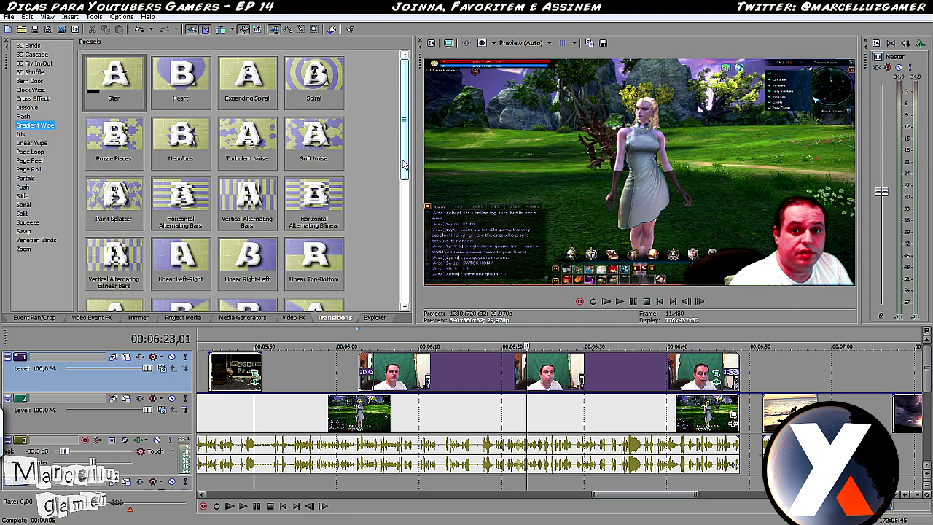
pyautogui.scroll(-3, 402, 166)
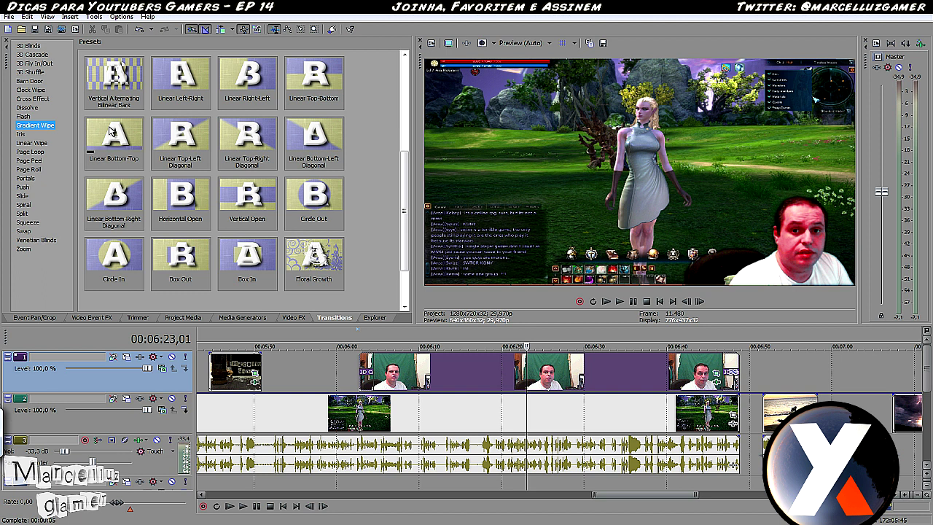
pyautogui.moveTo(117, 130); pyautogui.dragTo(302, 242)
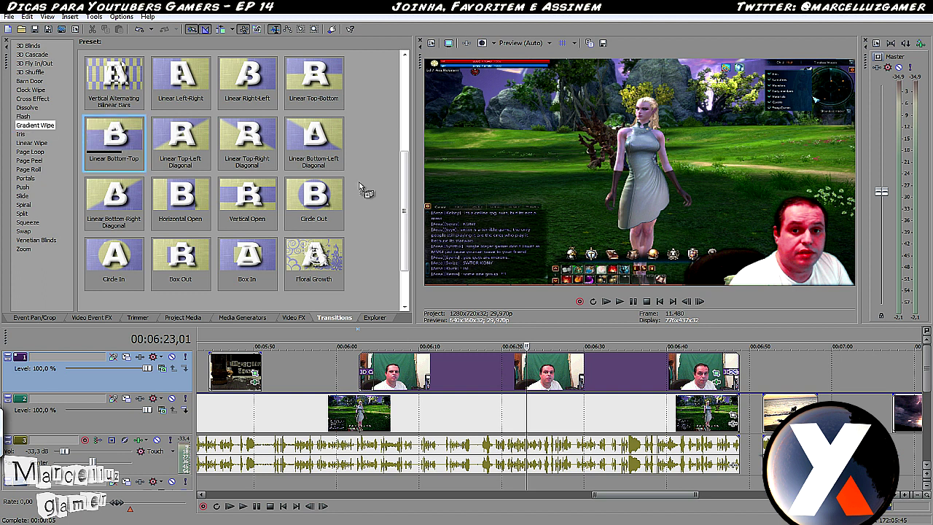
pyautogui.moveTo(362, 189); pyautogui.dragTo(368, 372)
pyautogui.click(334, 317)
pyautogui.moveTo(313, 80); pyautogui.dragTo(744, 341)
pyautogui.moveTo(662, 369); pyautogui.dragTo(662, 369)
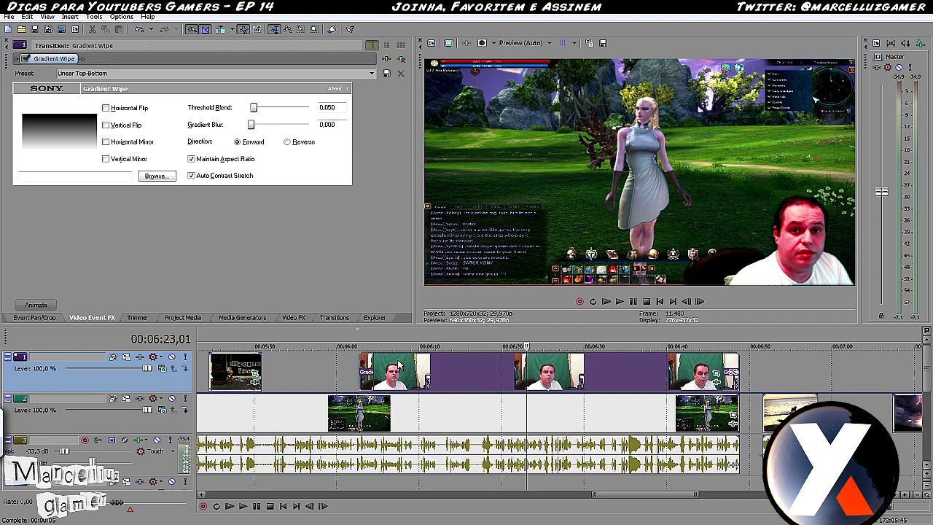
# - Play both Gradient Wipe transitions and lengthen the webcam clip's fade-in and fade-out
pyautogui.click(357, 367)
pyautogui.press('space')
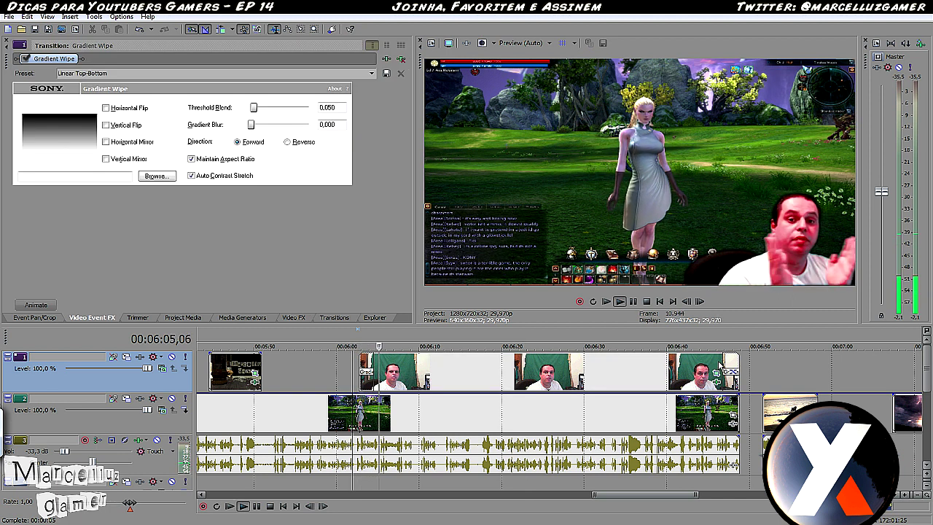
pyautogui.click(721, 365)
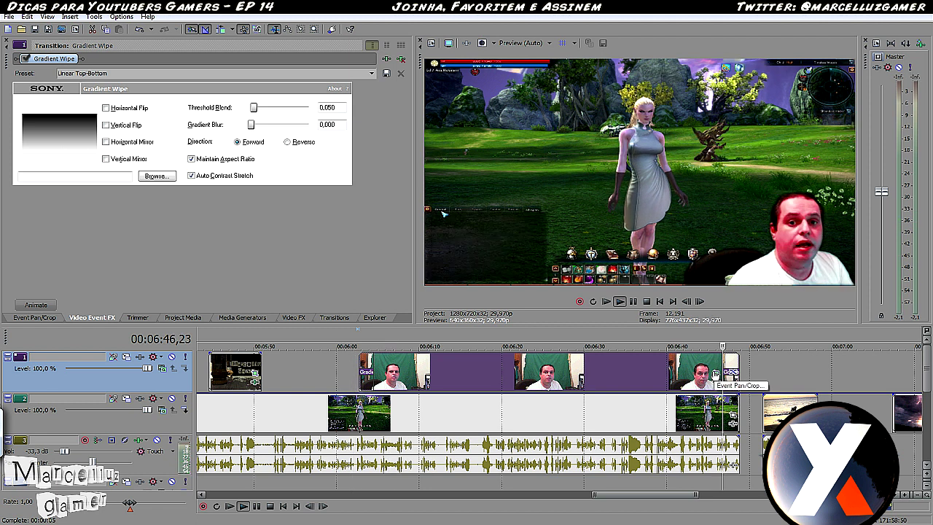
pyautogui.press('space')
pyautogui.press('Left')
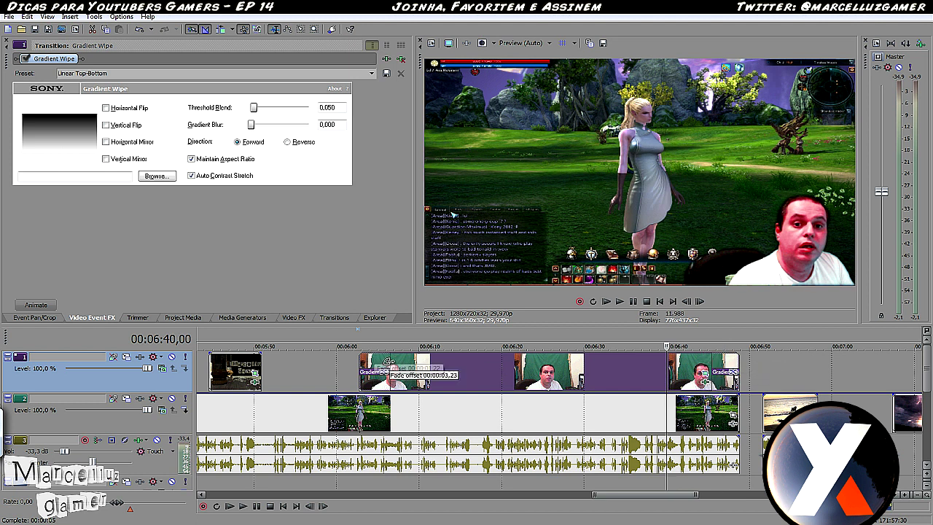
# - Try the Overlay, Subtract, Multiply (Mask), Add and Hard Light compositing modes on the webcam track at 00:06:12,07
pyautogui.click(437, 370)
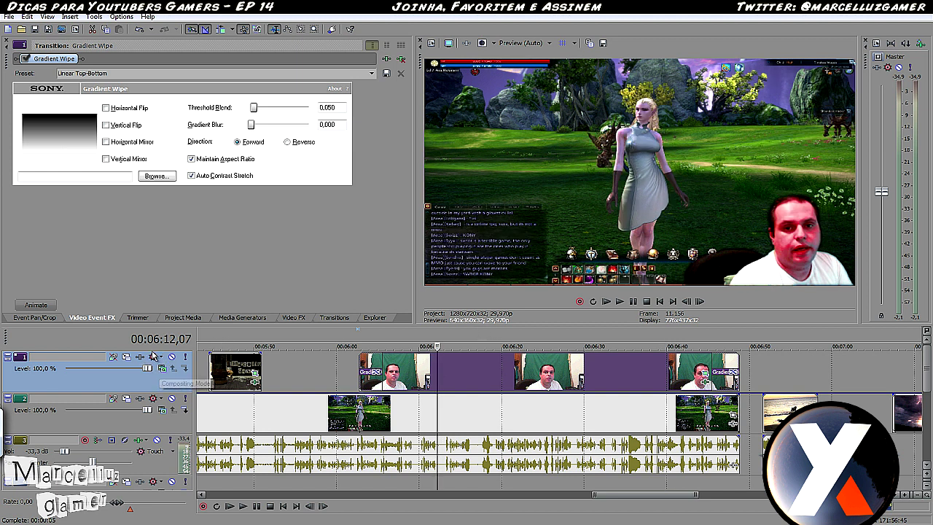
pyautogui.click(163, 369)
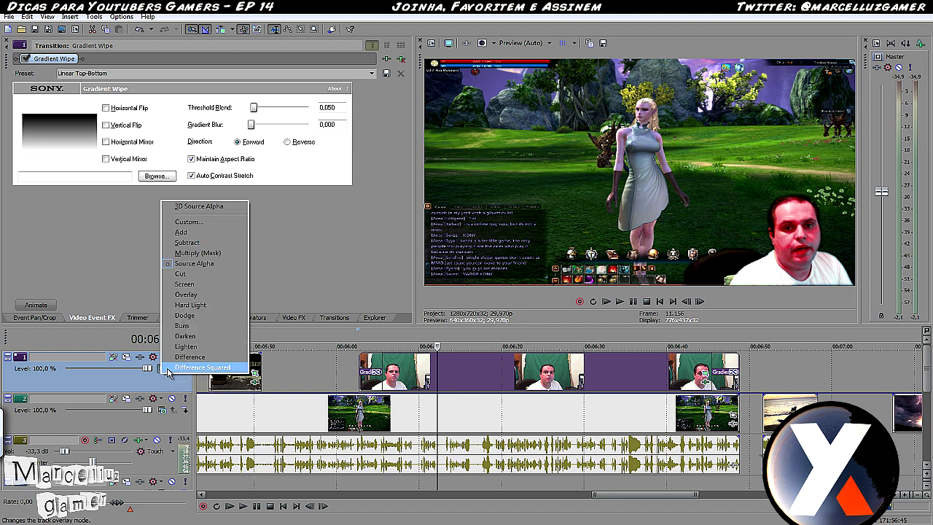
pyautogui.click(213, 295)
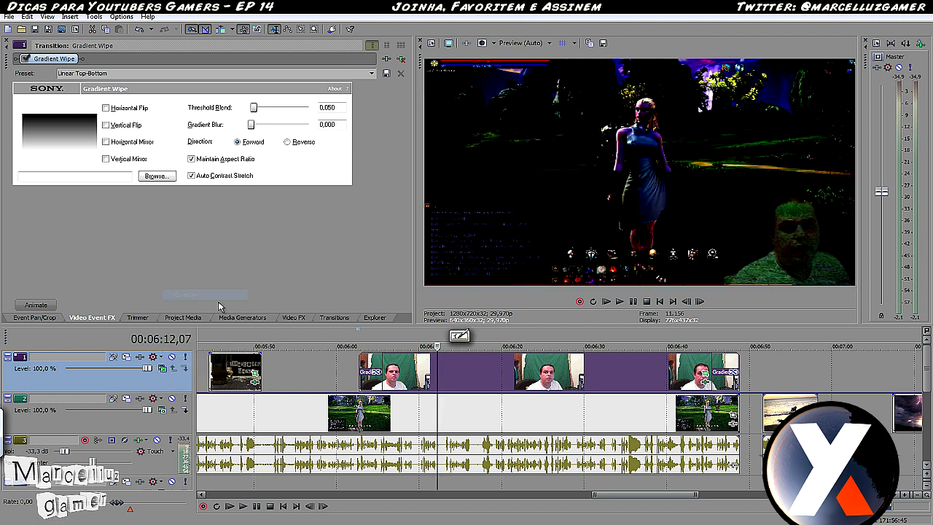
pyautogui.click(164, 370)
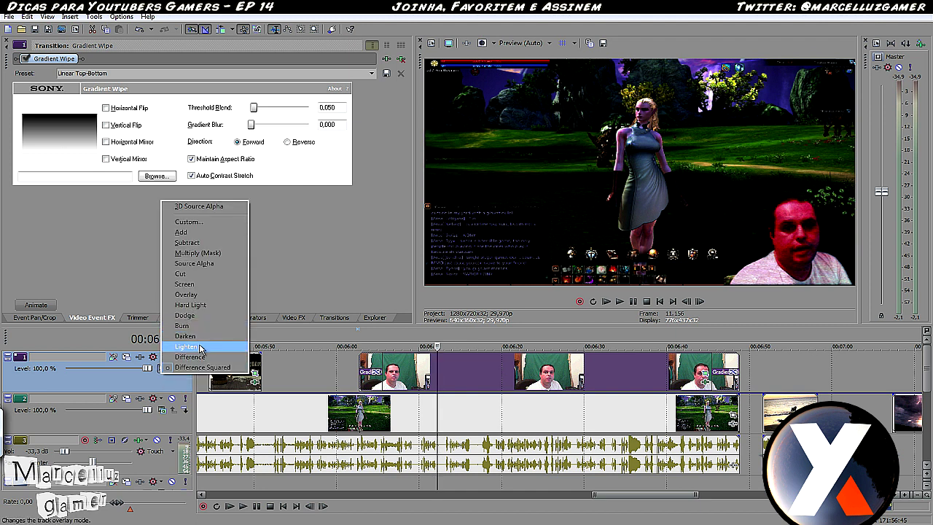
pyautogui.click(211, 242)
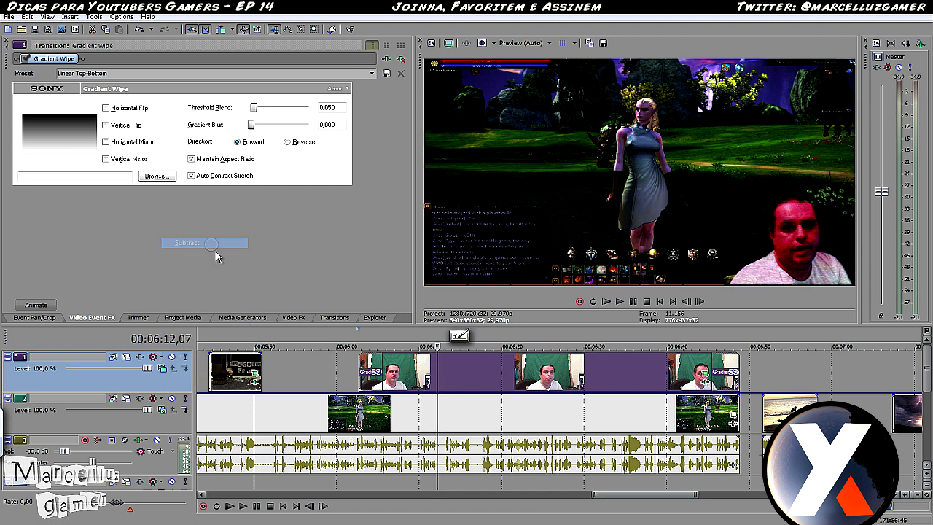
pyautogui.click(164, 369)
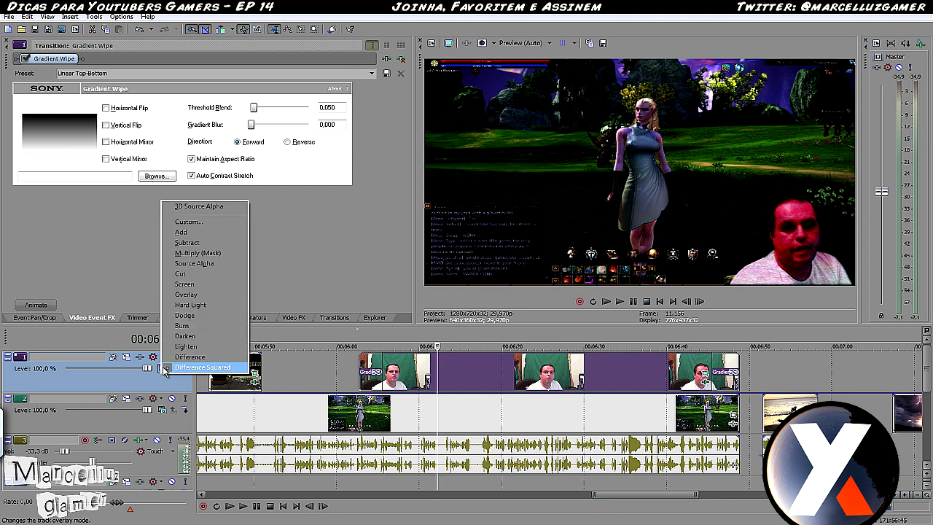
pyautogui.click(204, 253)
pyautogui.click(164, 369)
pyautogui.click(205, 235)
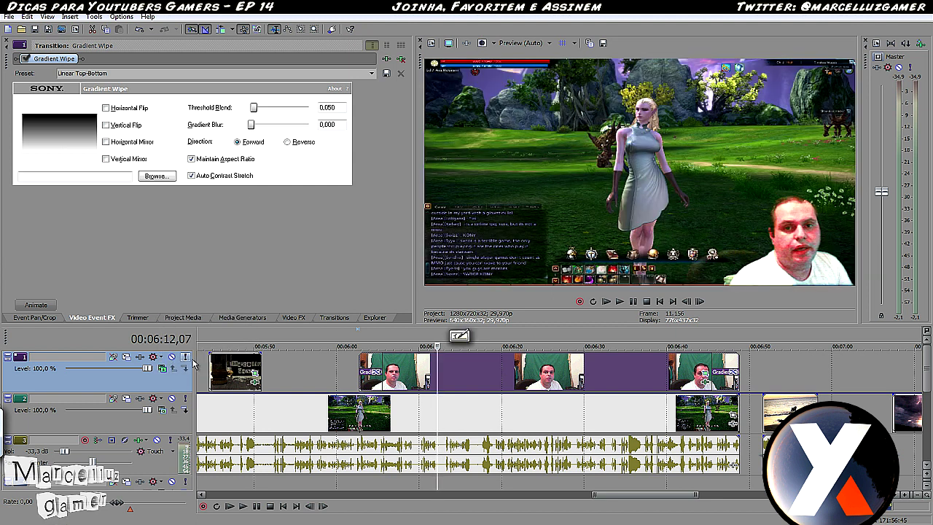
pyautogui.click(163, 368)
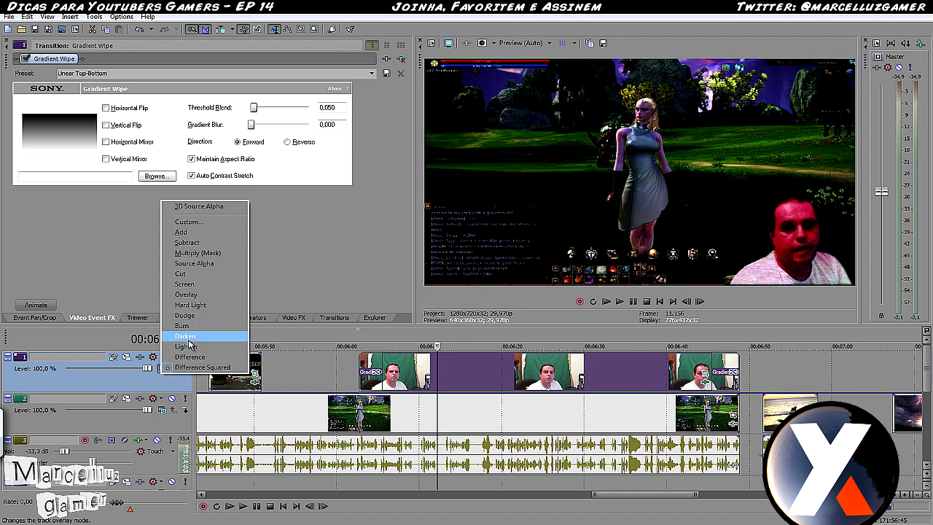
pyautogui.click(206, 307)
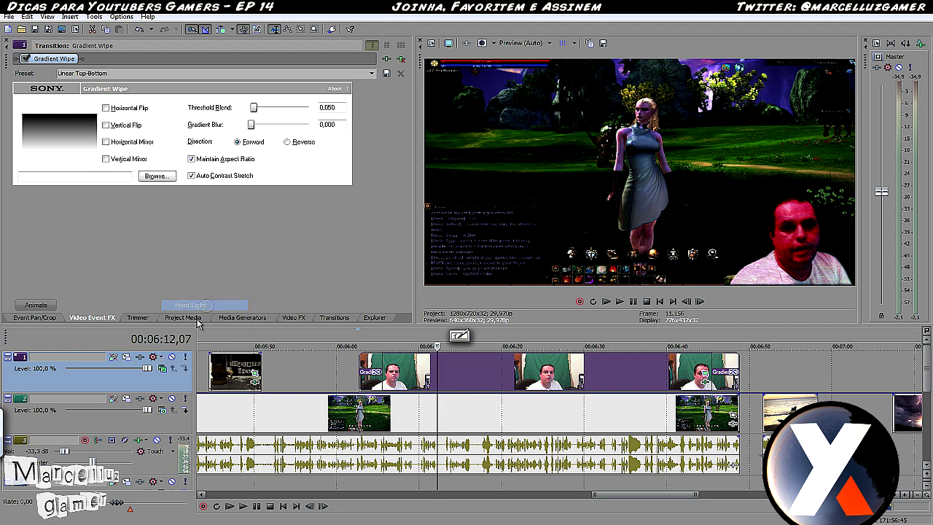
# - Set the webcam track's compositing mode to Add
pyautogui.click(163, 369)
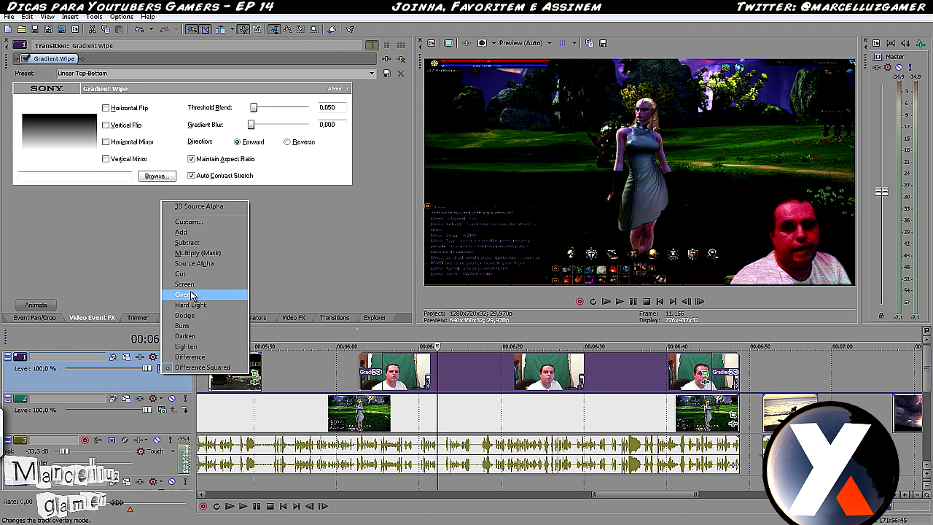
pyautogui.click(182, 232)
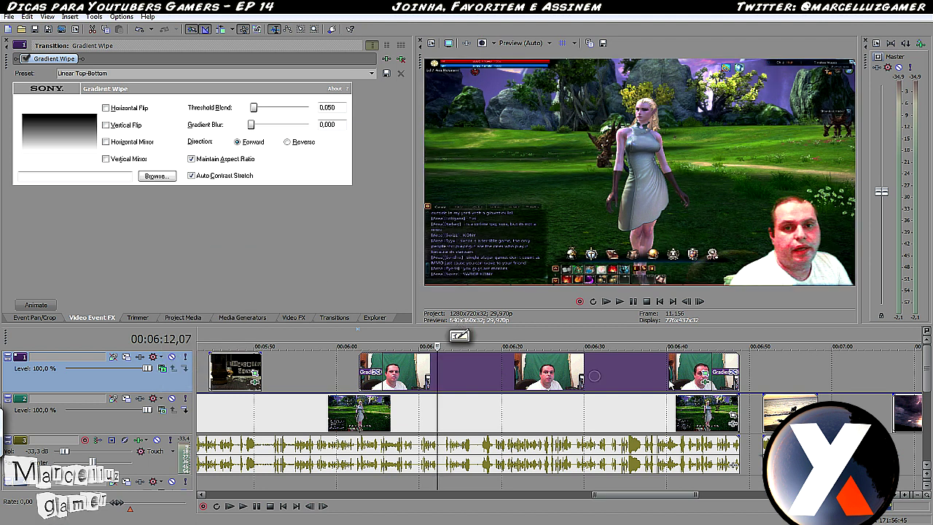
# - Add the Sony TV Simulator effect to the end of the webcam clip's effect chain
pyautogui.click(701, 385)
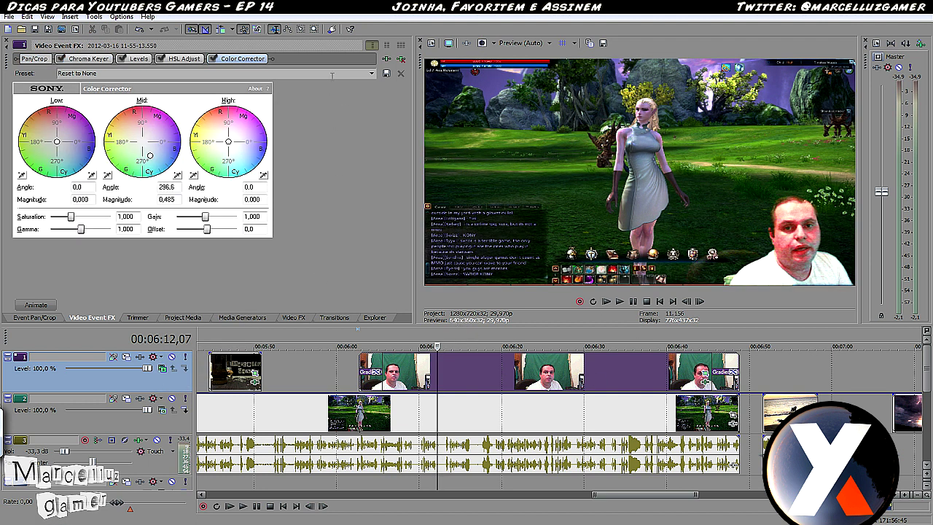
pyautogui.click(387, 59)
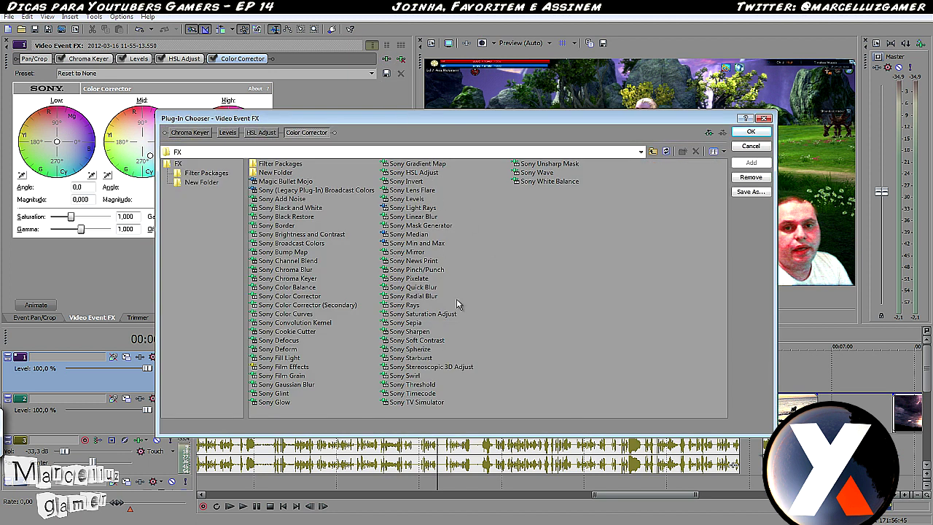
pyautogui.click(423, 402)
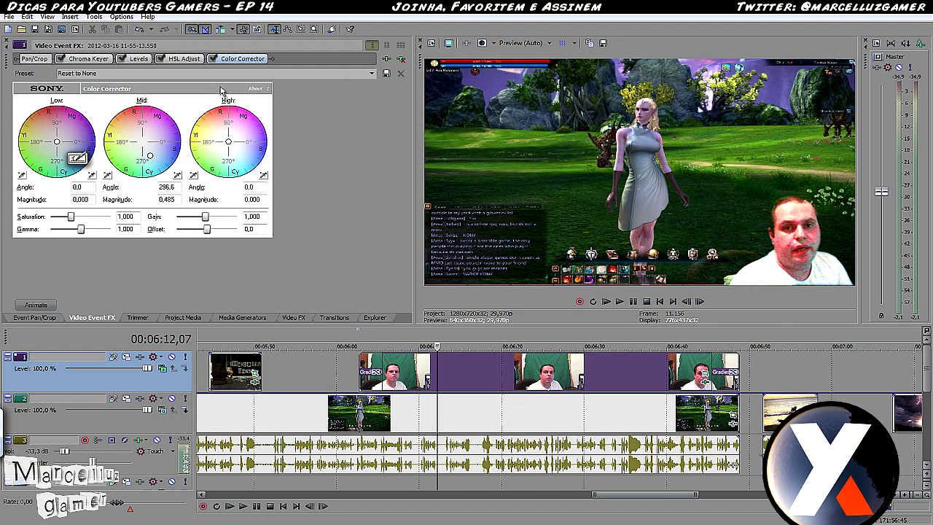
pyautogui.click(387, 73)
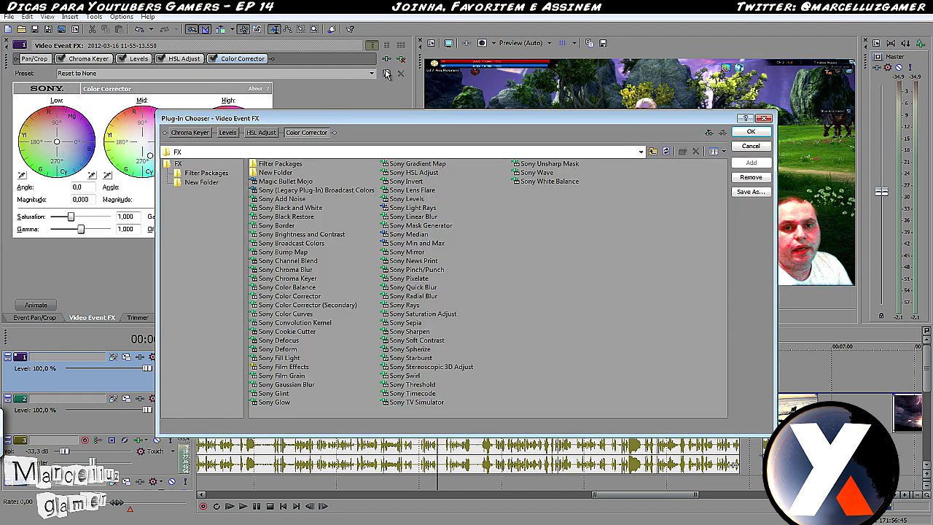
pyautogui.doubleClick(388, 401)
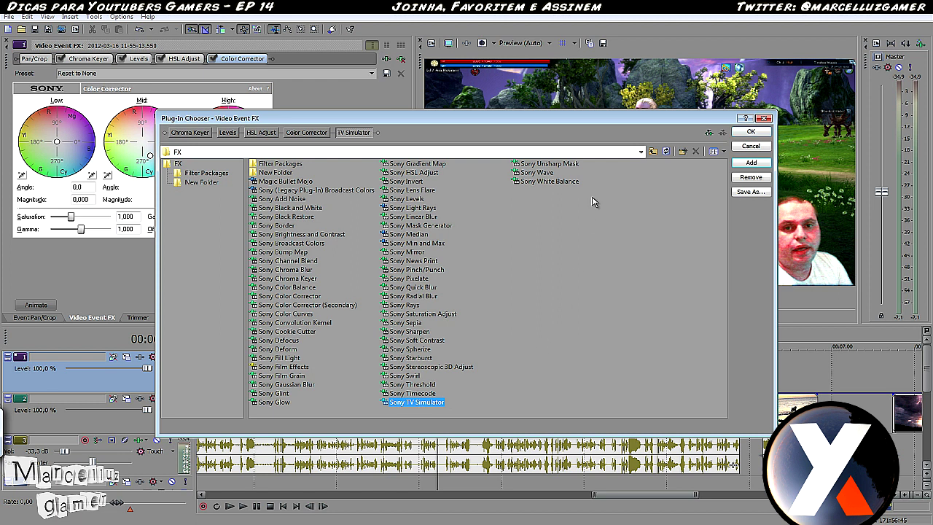
pyautogui.click(750, 132)
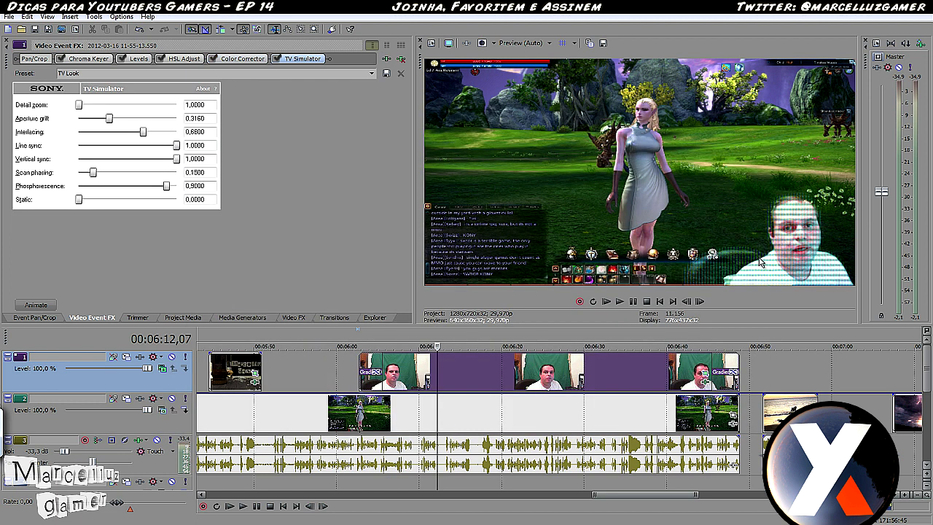
# - Set the TV Simulator's aperture grill to 0.1240, interlacing to 0.3860, line sync to 0.9420, scan phasing to 0.1760 and phosphorescence to 0.9940
pyautogui.moveTo(108, 119)
pyautogui.mouseDown()
pyautogui.moveTo(135, 121)
pyautogui.moveTo(80, 123)
pyautogui.moveTo(91, 121)
pyautogui.moveTo(96, 136)
pyautogui.moveTo(146, 135)
pyautogui.moveTo(103, 135)
pyautogui.mouseUp()
pyautogui.click(114, 133)
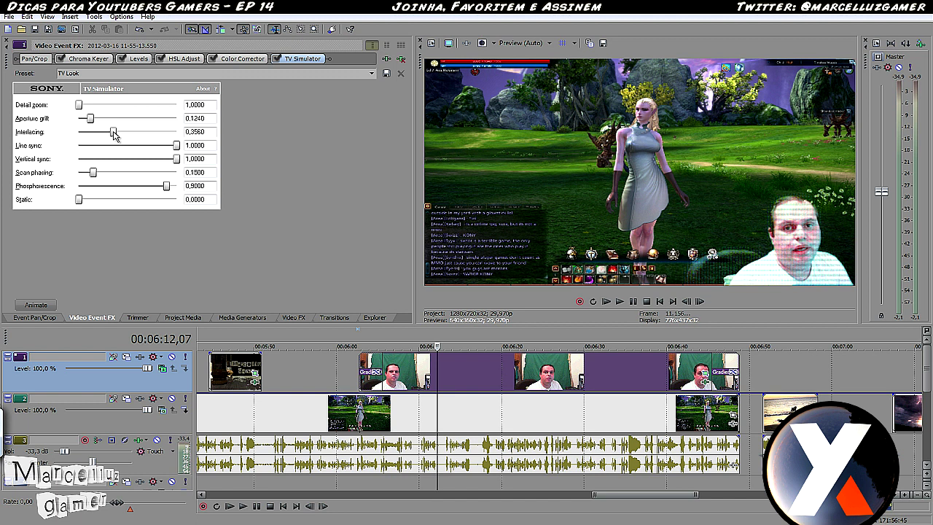
pyautogui.moveTo(176, 146); pyautogui.dragTo(241, 164)
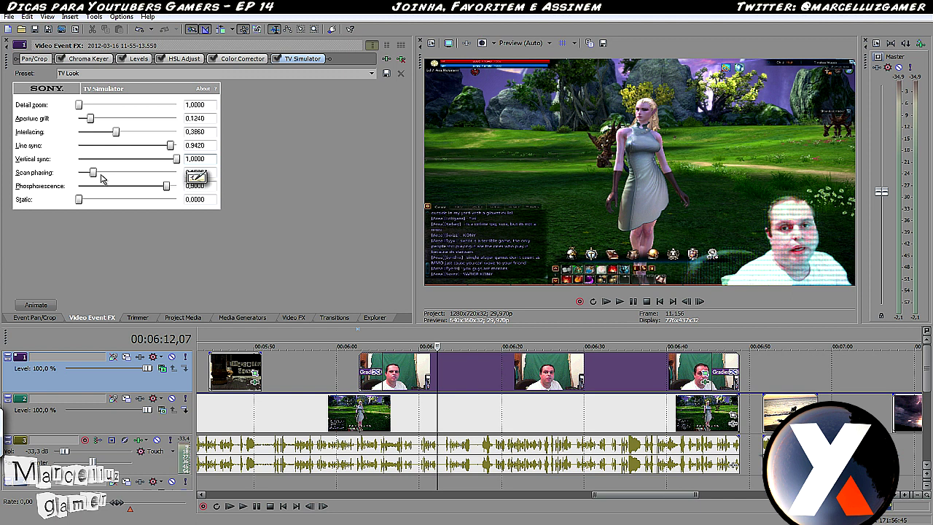
pyautogui.moveTo(93, 175)
pyautogui.mouseDown()
pyautogui.moveTo(145, 175)
pyautogui.moveTo(95, 175)
pyautogui.mouseUp()
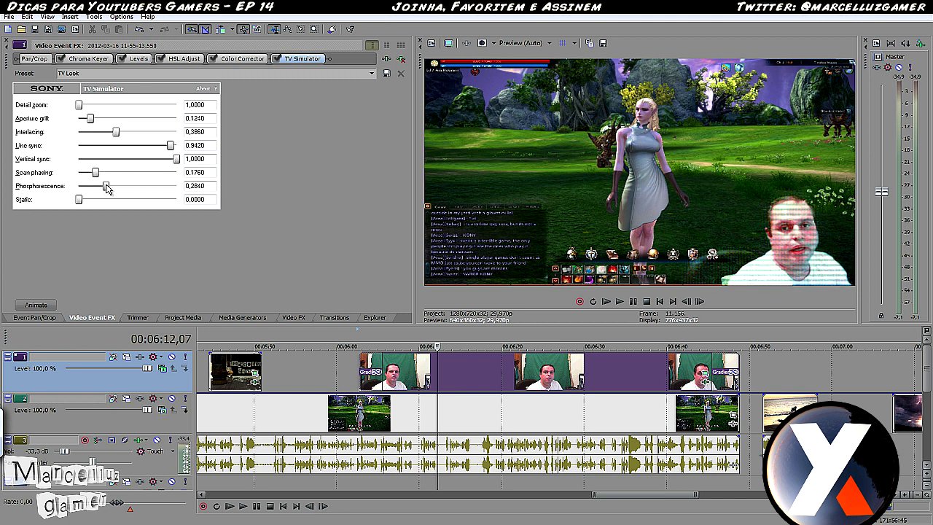
pyautogui.moveTo(167, 188); pyautogui.dragTo(175, 186)
pyautogui.moveTo(80, 203); pyautogui.dragTo(16, 201)
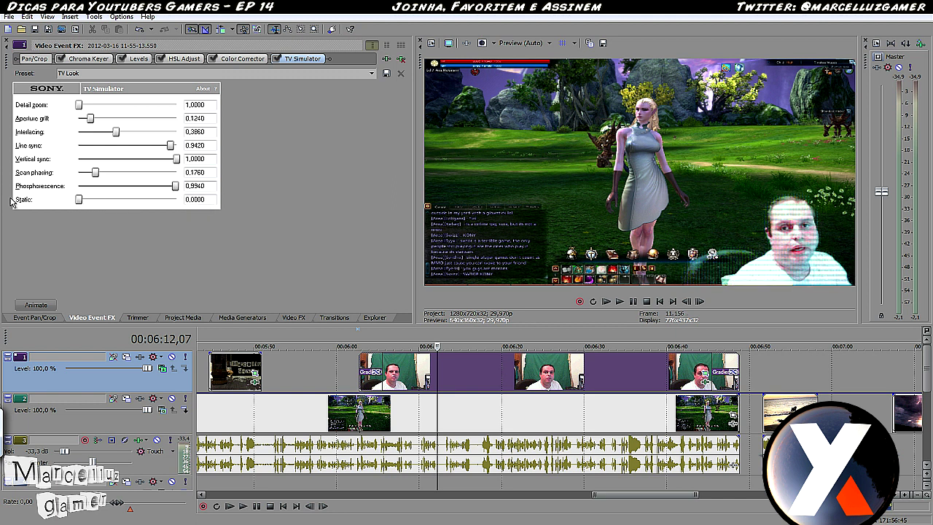
# - Add the Sony Glow effect to the webcam clip after the TV Simulator
pyautogui.click(388, 59)
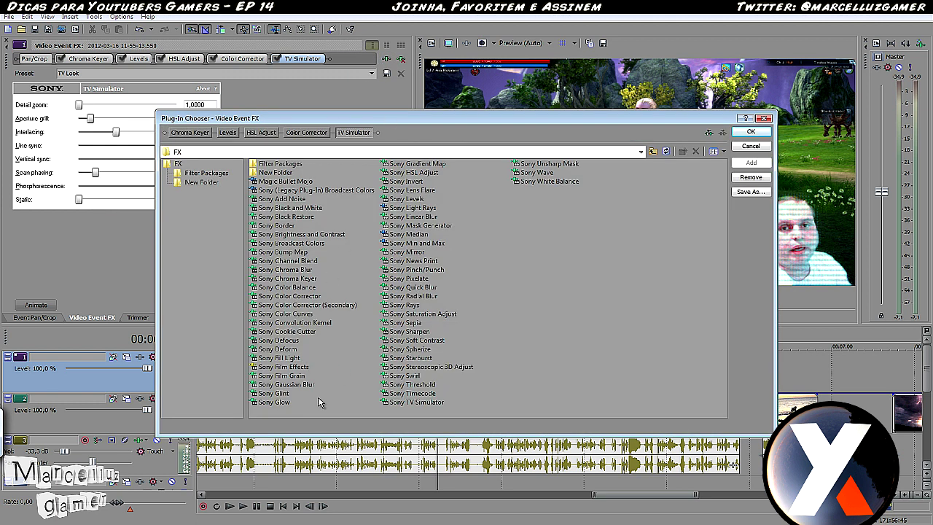
pyautogui.doubleClick(284, 403)
pyautogui.click(752, 134)
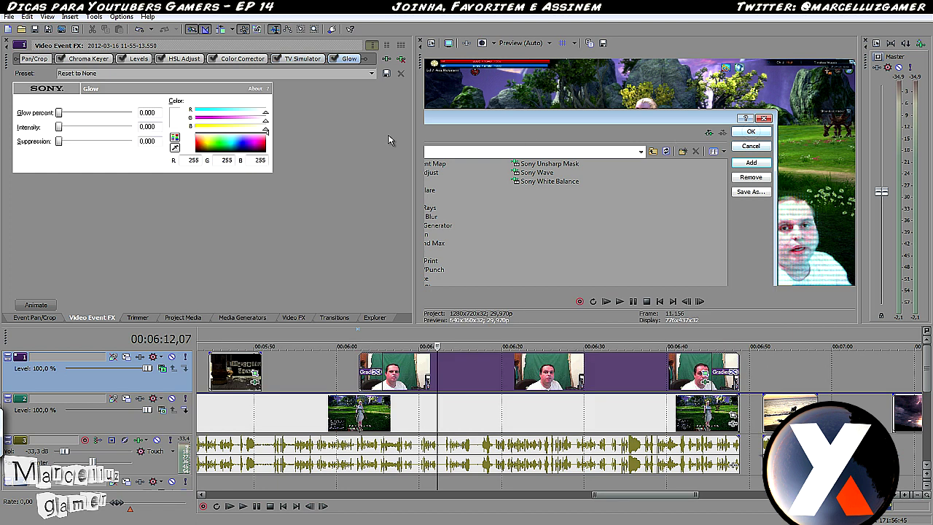
# - Tint the glow with RGB 0, 167, 201 and set Glow percent to 0.204, intensity to 4.392 and suppression to 0.705
pyautogui.moveTo(62, 113); pyautogui.dragTo(73, 129)
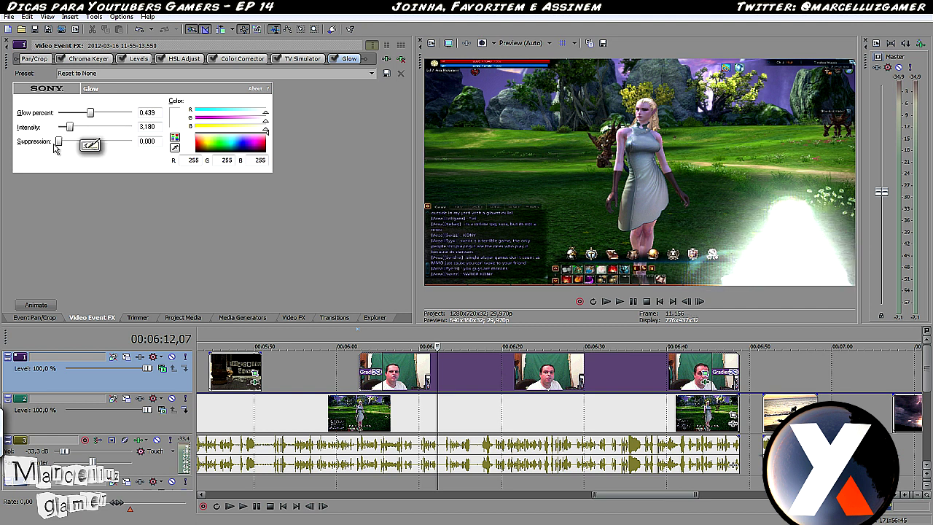
pyautogui.moveTo(60, 144)
pyautogui.mouseDown()
pyautogui.moveTo(86, 144)
pyautogui.moveTo(65, 144)
pyautogui.mouseUp()
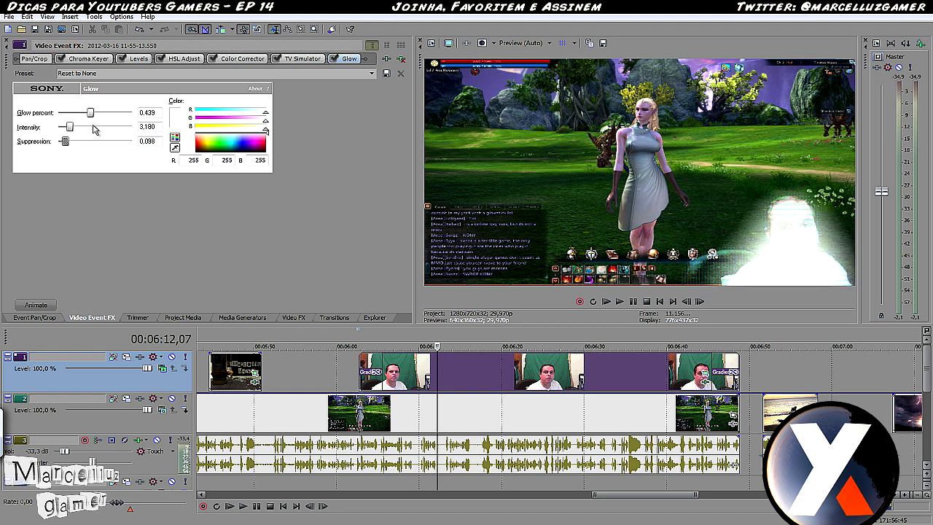
pyautogui.moveTo(91, 113); pyautogui.dragTo(89, 143)
pyautogui.moveTo(215, 147); pyautogui.dragTo(246, 127)
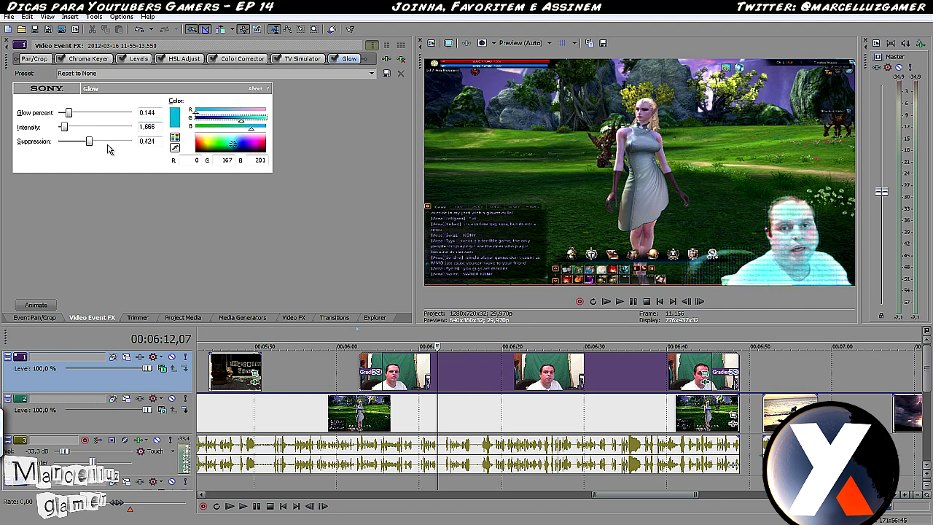
pyautogui.moveTo(93, 145); pyautogui.dragTo(124, 145)
pyautogui.moveTo(64, 127)
pyautogui.mouseDown()
pyautogui.moveTo(91, 130)
pyautogui.moveTo(89, 114)
pyautogui.moveTo(75, 118)
pyautogui.mouseUp()
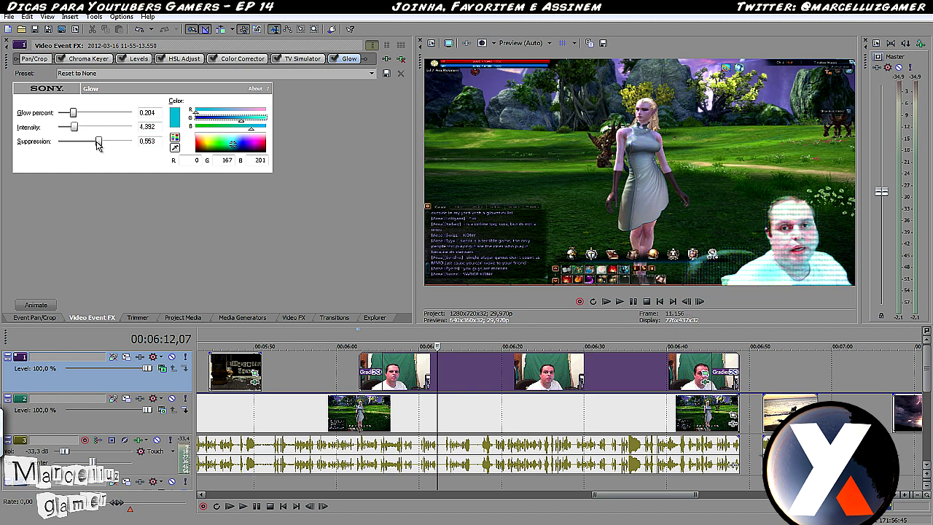
pyautogui.moveTo(118, 143); pyautogui.dragTo(109, 142)
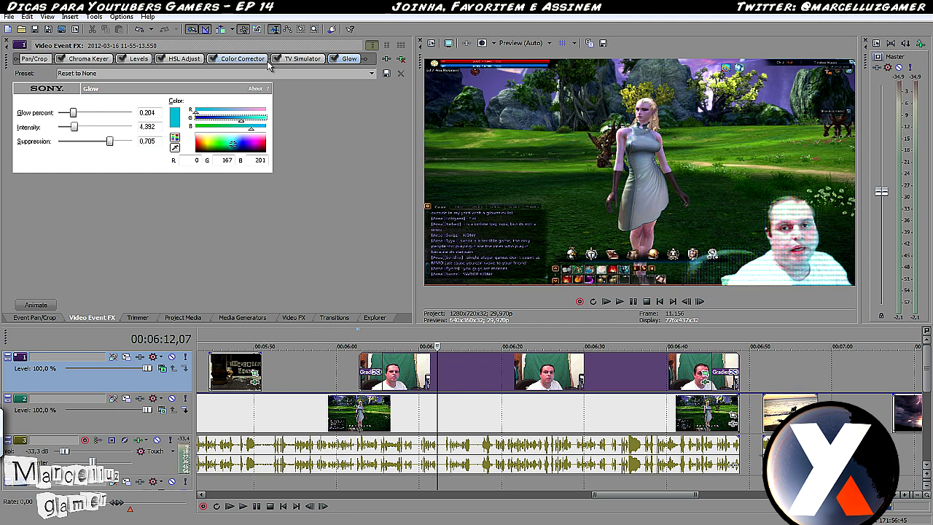
# - Move Glow, with Glow percent at 0.348, ahead of TV Simulator in the webcam clip's effect chain and disable TV Simulator
pyautogui.moveTo(350, 60); pyautogui.dragTo(274, 64)
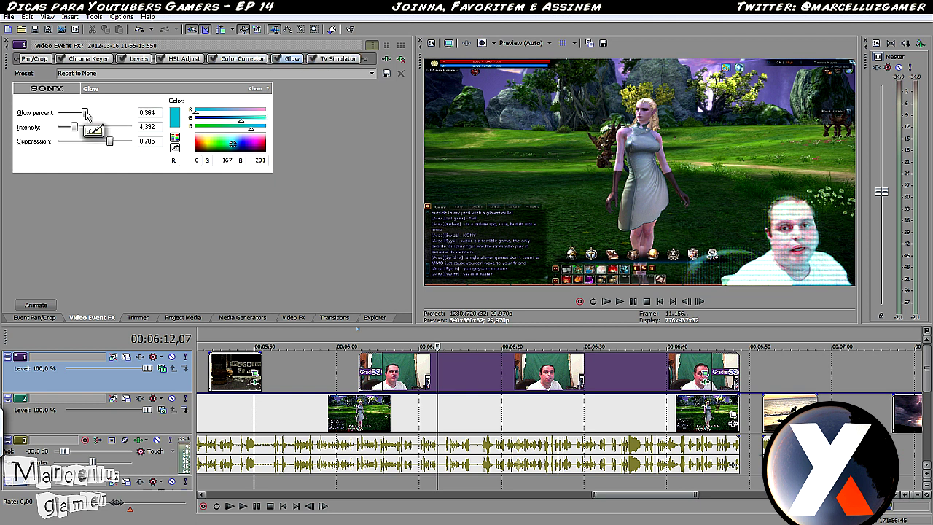
pyautogui.moveTo(86, 114); pyautogui.dragTo(83, 114)
pyautogui.click(313, 59)
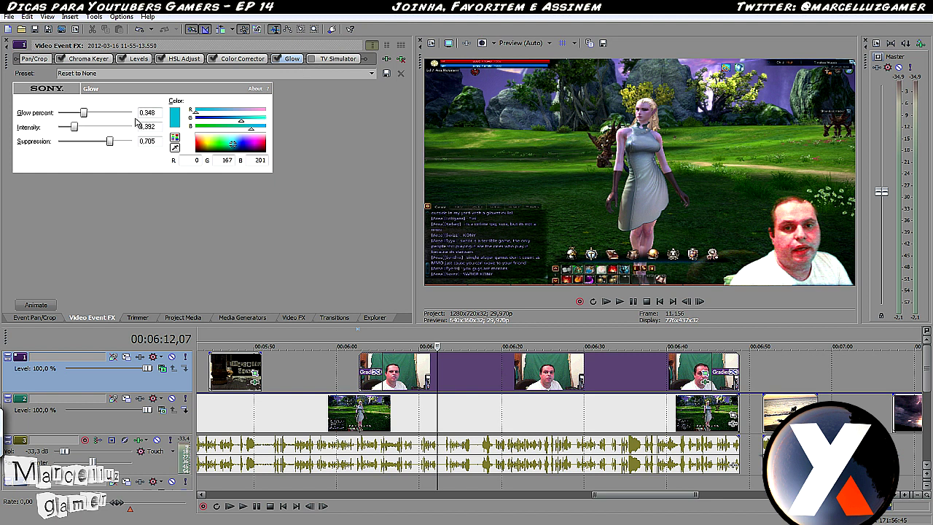
# - Set the Glow percent to 0.023 and the glow intensity to 3.636
pyautogui.moveTo(90, 115); pyautogui.dragTo(60, 117)
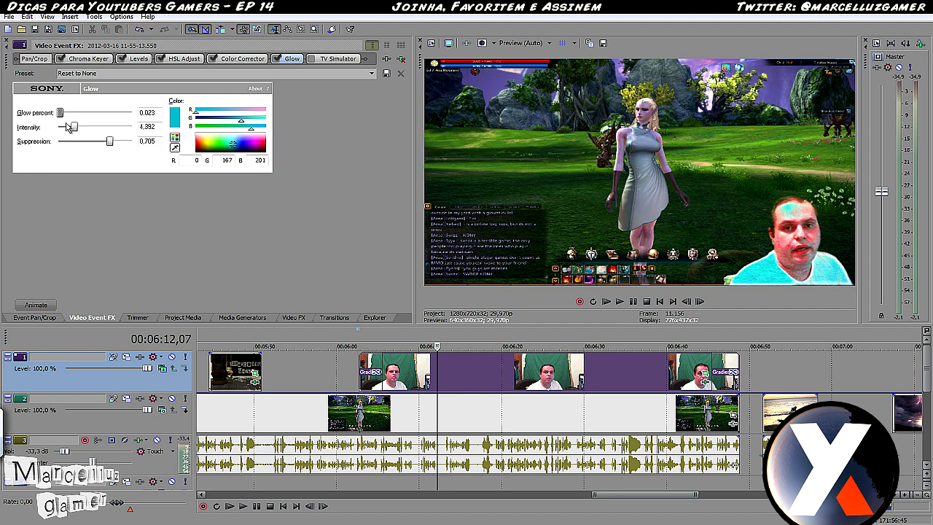
pyautogui.moveTo(75, 128)
pyautogui.mouseDown()
pyautogui.moveTo(98, 127)
pyautogui.moveTo(73, 127)
pyautogui.mouseUp()
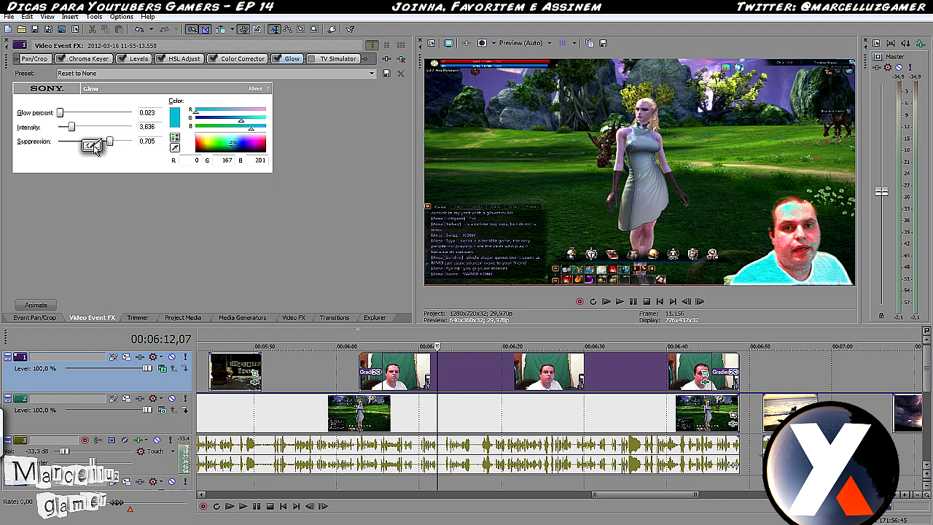
pyautogui.click(94, 146)
pyautogui.moveTo(220, 163); pyautogui.dragTo(292, 199)
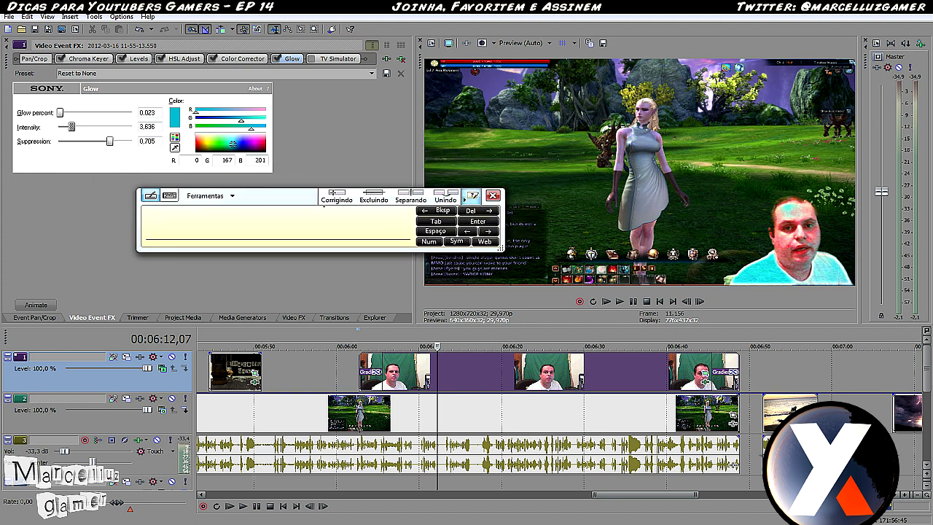
pyautogui.moveTo(285, 199); pyautogui.dragTo(284, 211)
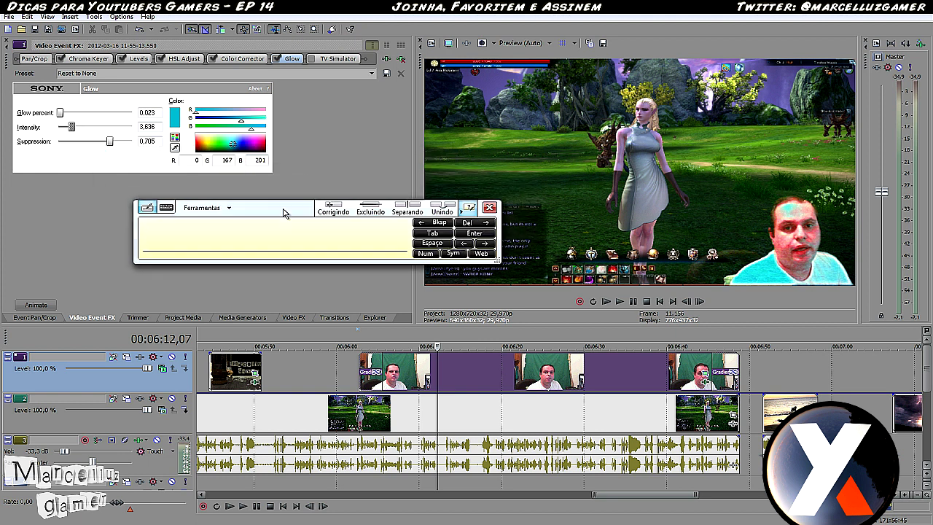
pyautogui.click(489, 209)
# - Set the Glow percent to 0.061, the intensity to 3.938 and the suppression to 0.364
pyautogui.moveTo(102, 146); pyautogui.dragTo(64, 121)
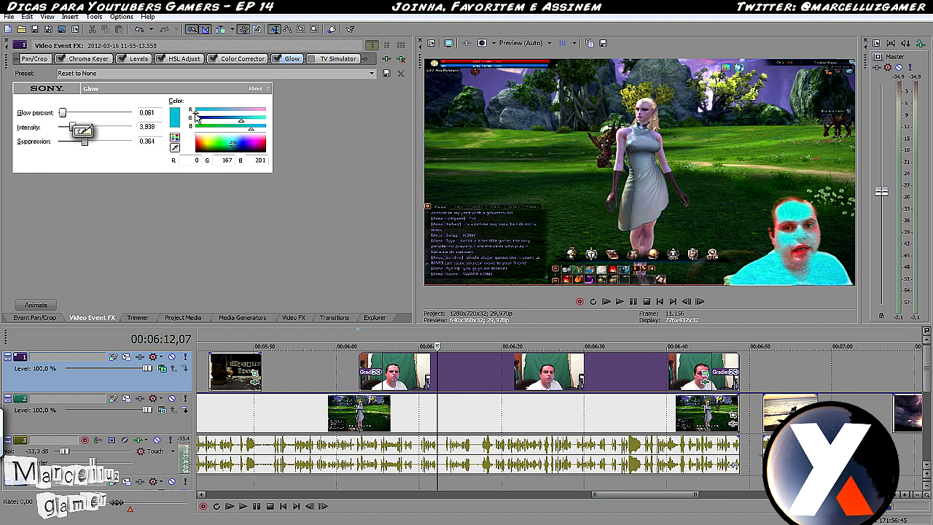
# - Remove the Glow effect from the webcam clip's effect chain and re-enable TV Simulator
pyautogui.click(229, 143)
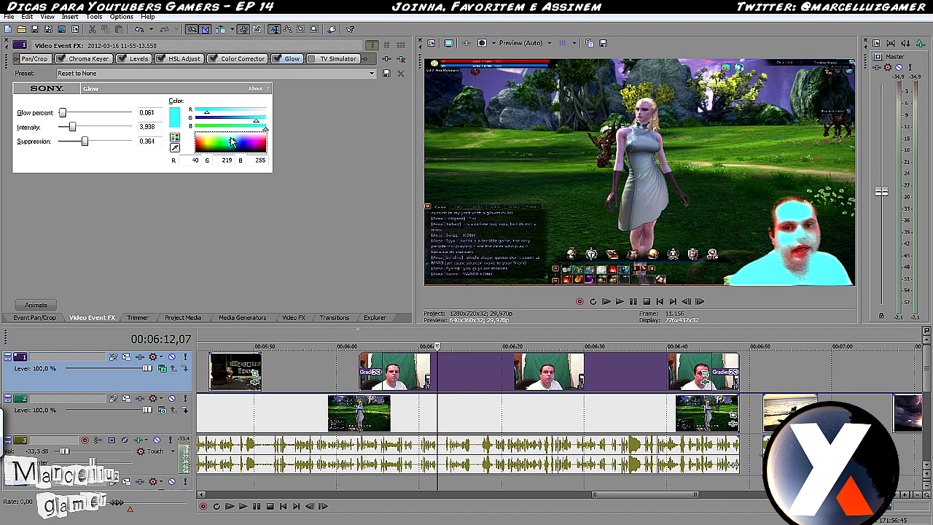
pyautogui.click(277, 59)
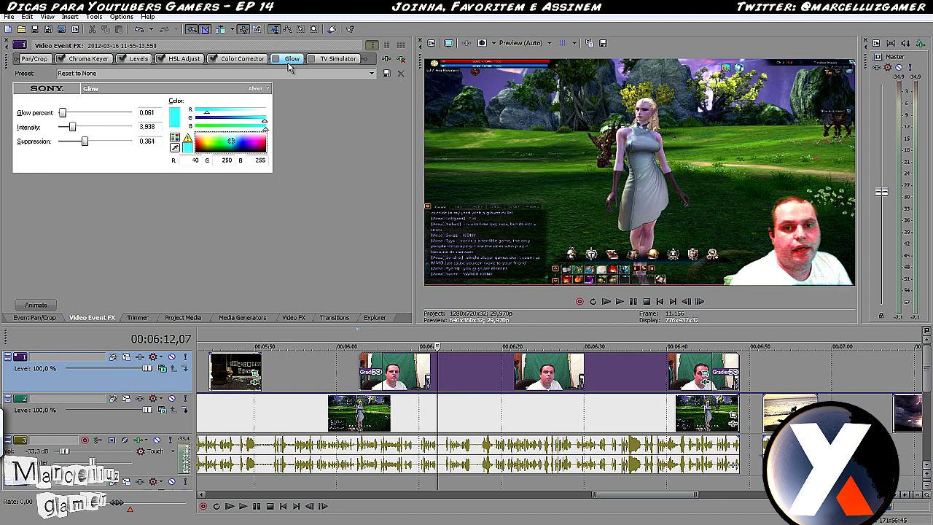
pyautogui.click(401, 60)
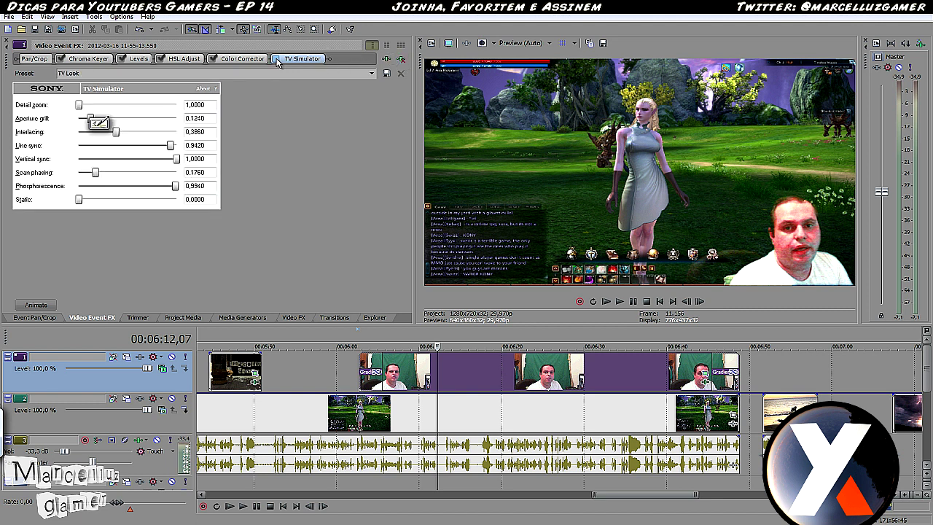
# - Preview the webcam clip from its start, then set TV Simulator's aperture grill to 0.2880, interlacing to 0.5560 and line sync to 0.9940
pyautogui.click(357, 363)
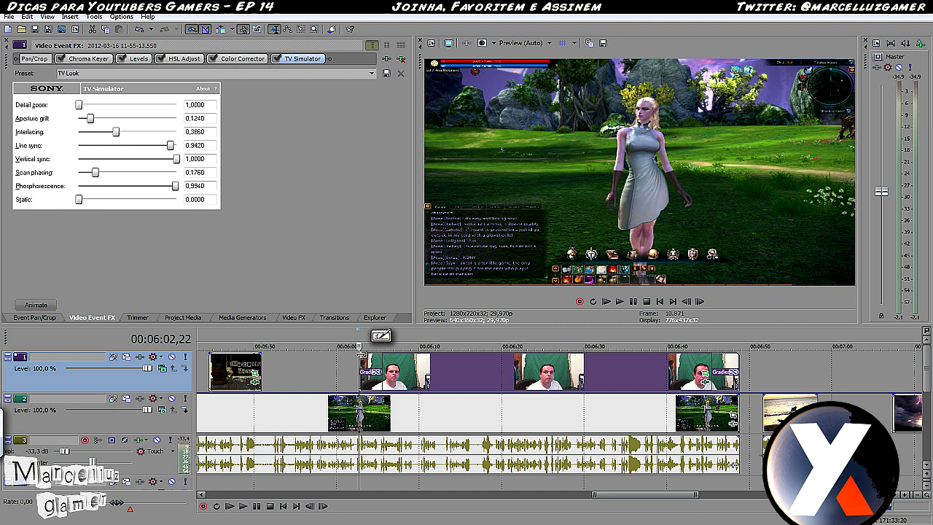
pyautogui.press('space')
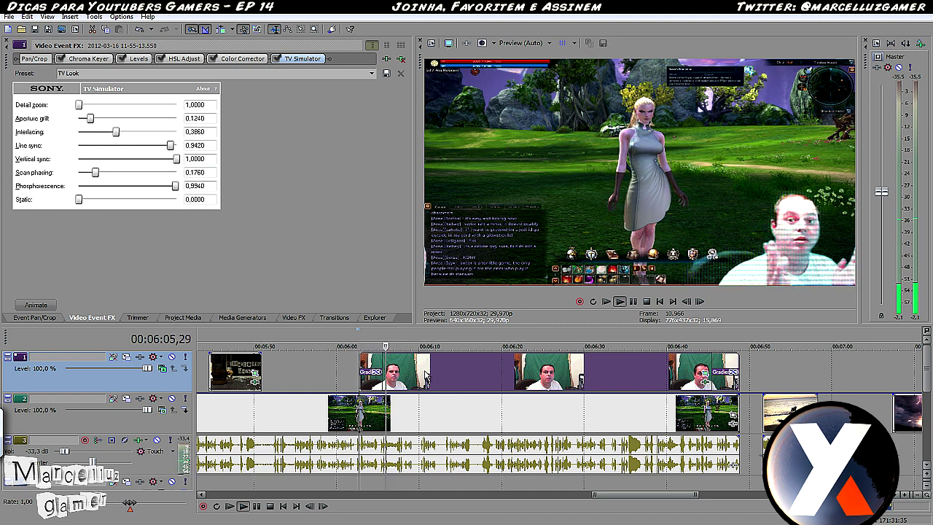
pyautogui.press('Return')
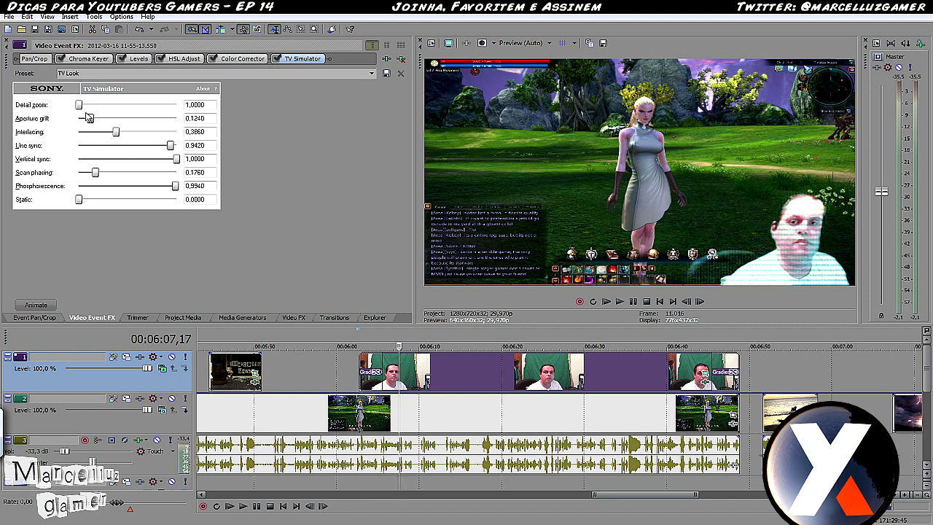
pyautogui.moveTo(84, 114); pyautogui.dragTo(184, 147)
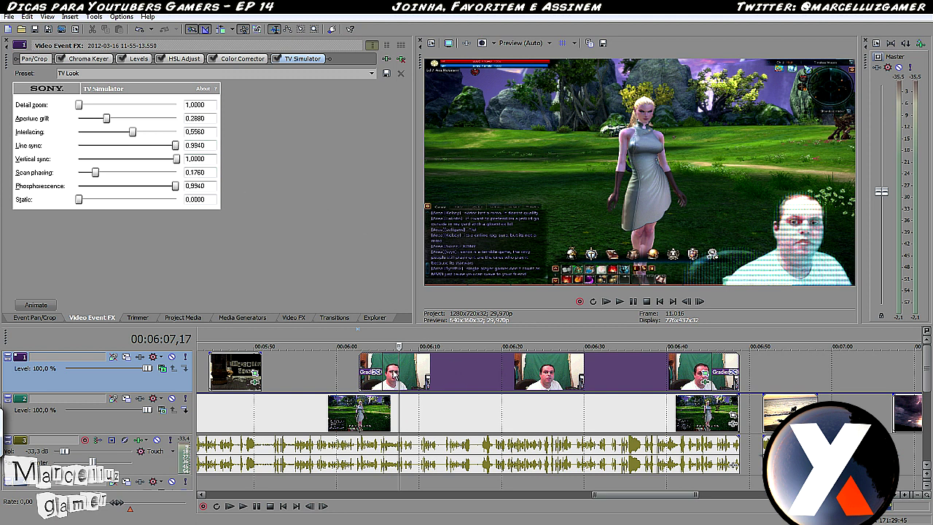
# - Play back the webcam clip's entrance and exit and check the TV Simulator look at points in between
pyautogui.press('space')
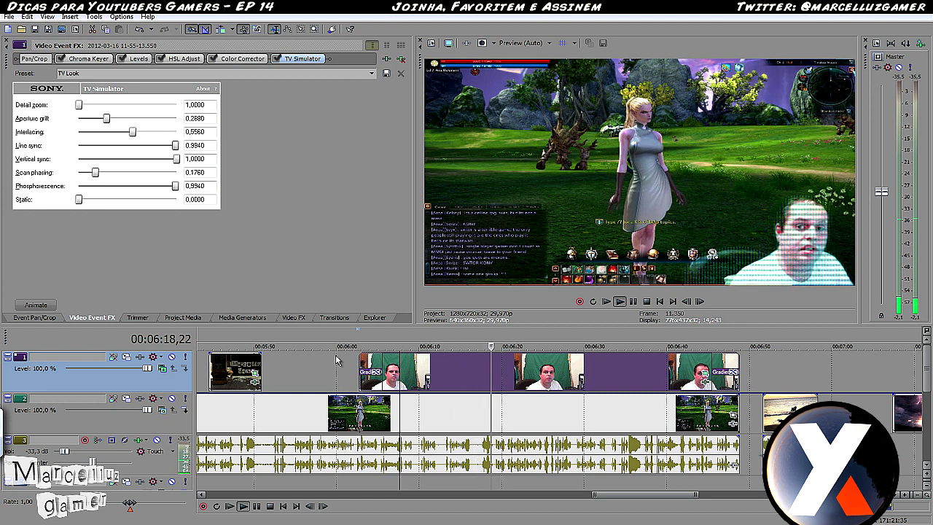
pyautogui.click(360, 368)
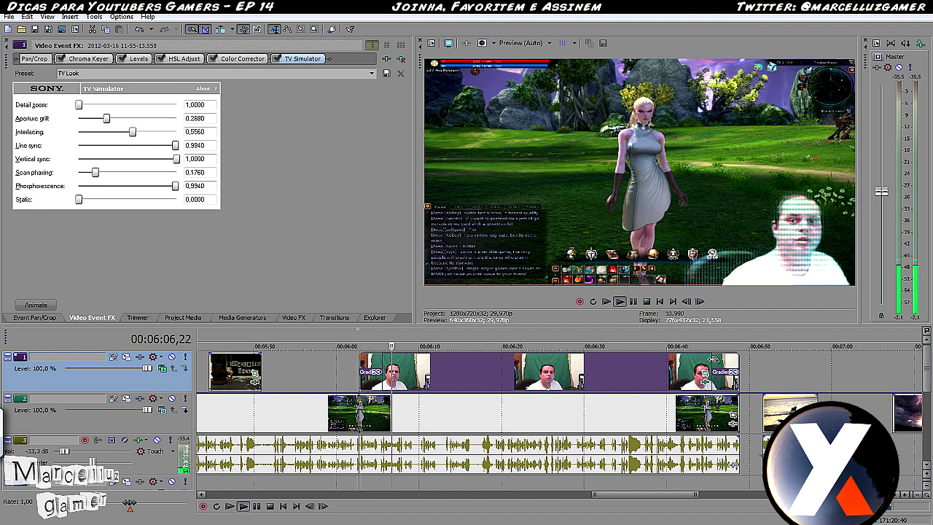
pyautogui.click(707, 368)
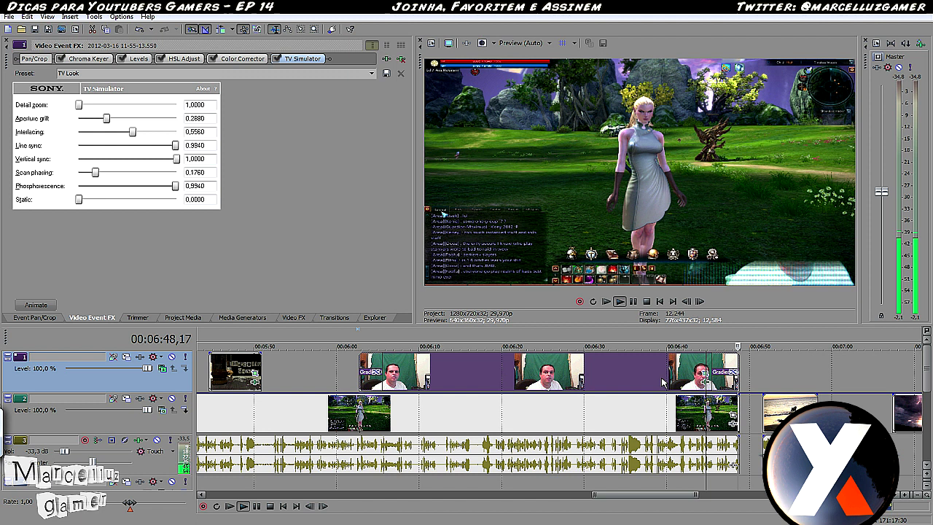
pyautogui.click(565, 379)
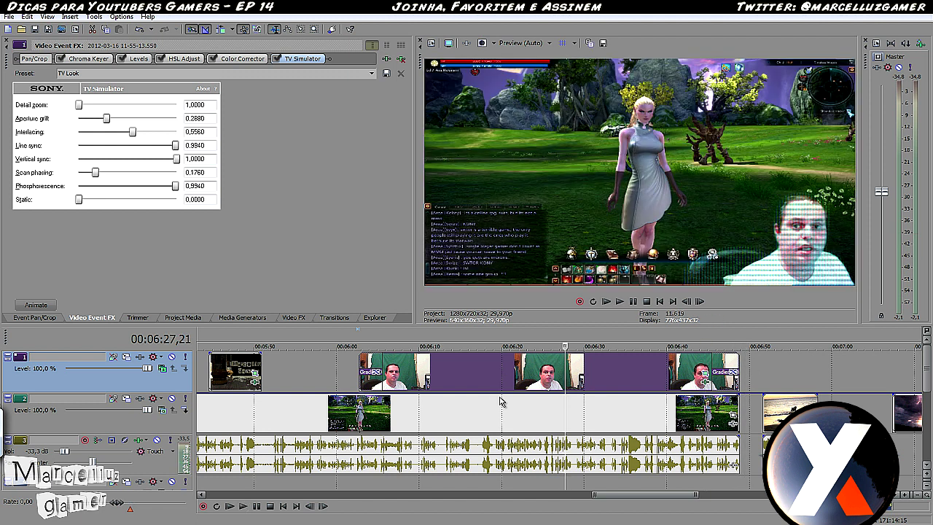
pyautogui.click(416, 383)
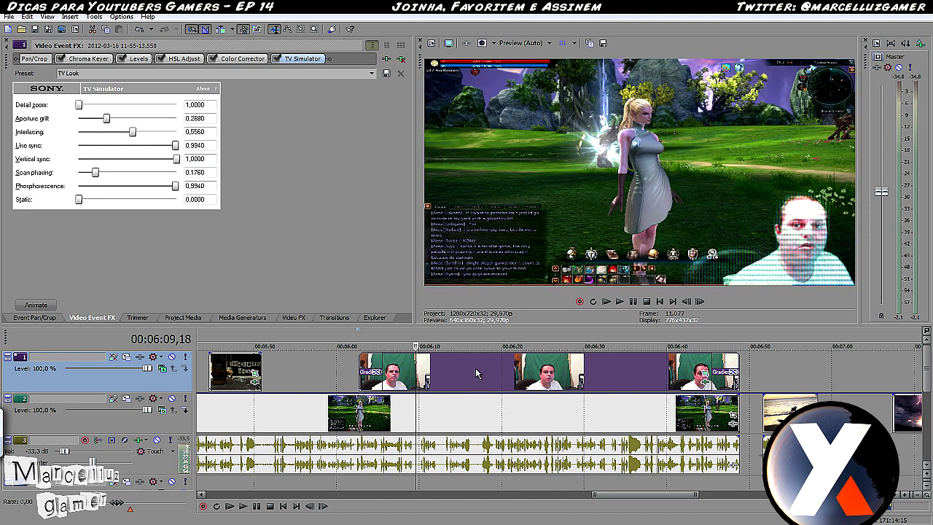